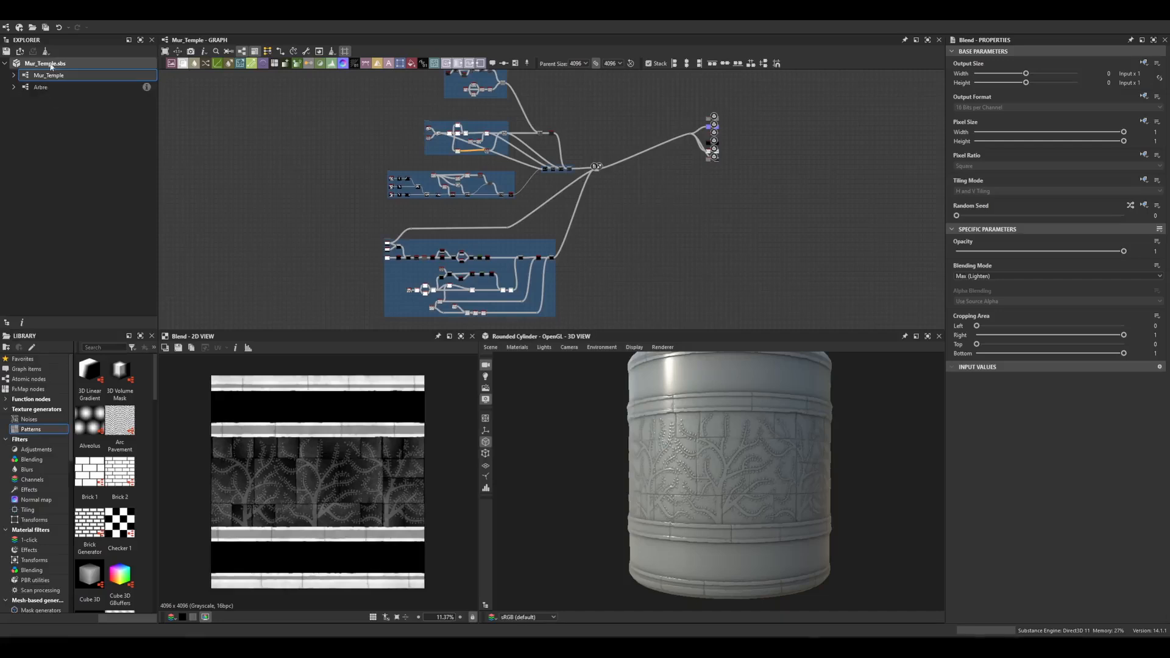
Create a new empty Substance graph named Serpent in Mur_Temple.sbs with a parent size of 2048 px.
click(51, 67)
right_click(51, 67)
mouse_move(82, 71)
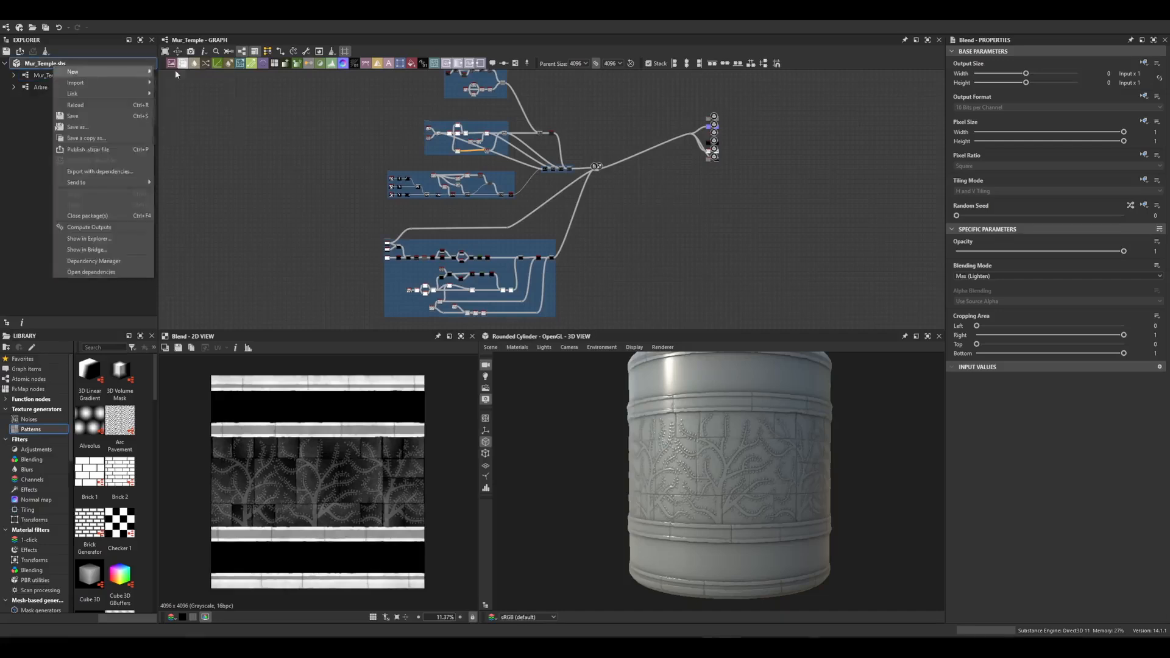
click(175, 70)
text(Serpent)
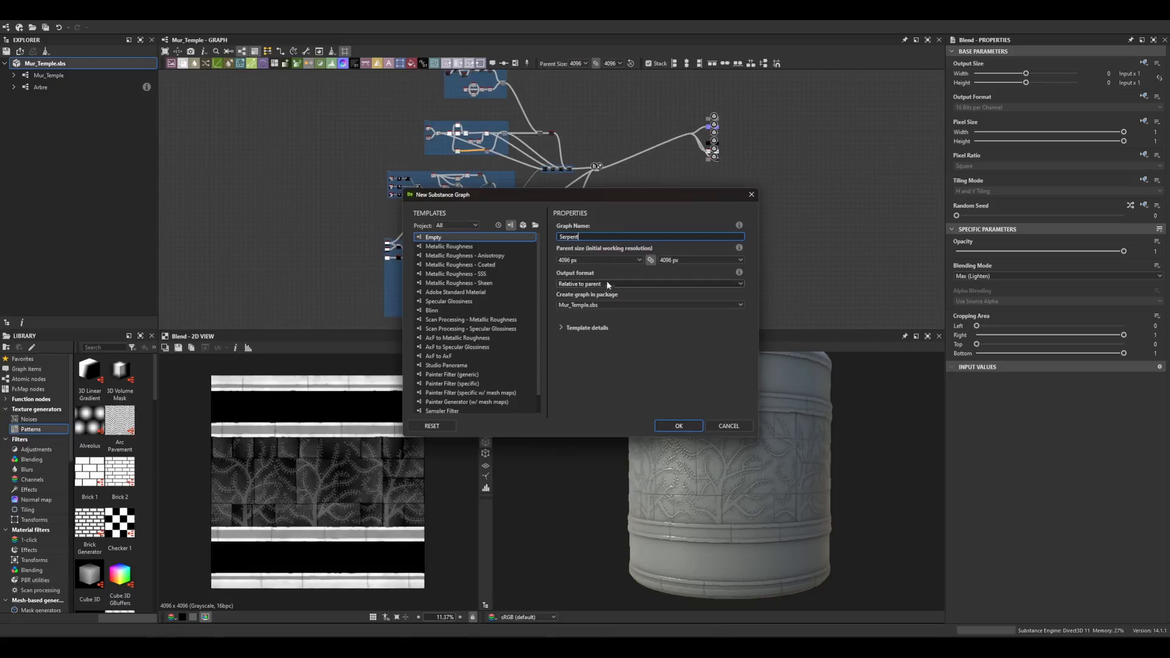
click(597, 260)
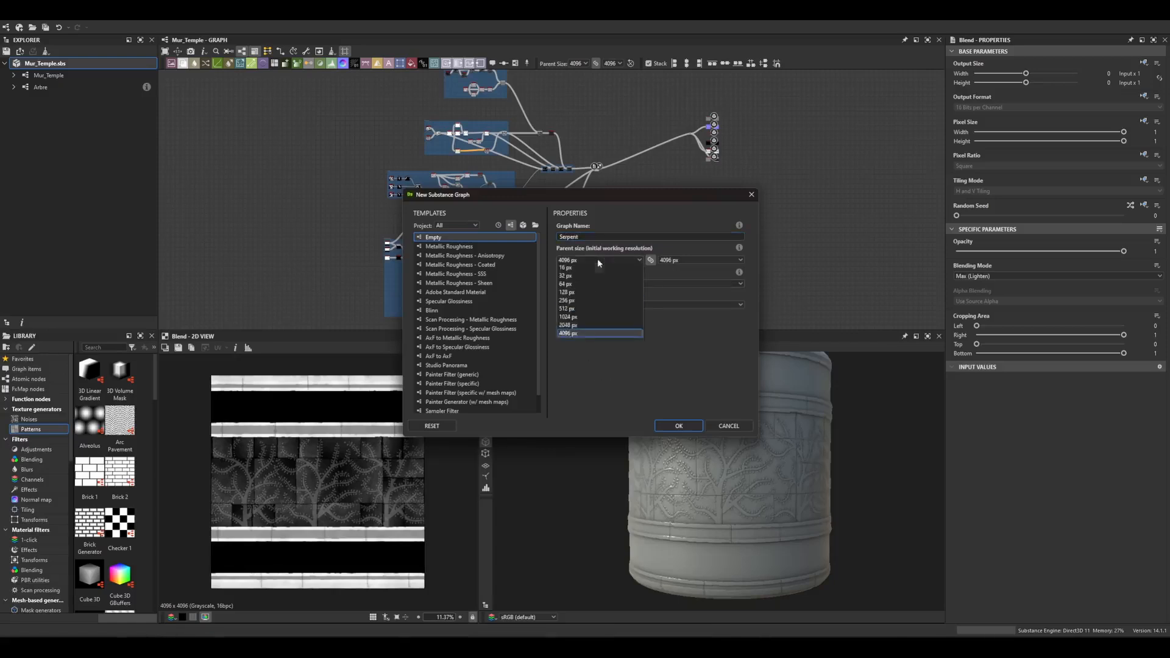
click(585, 328)
click(666, 425)
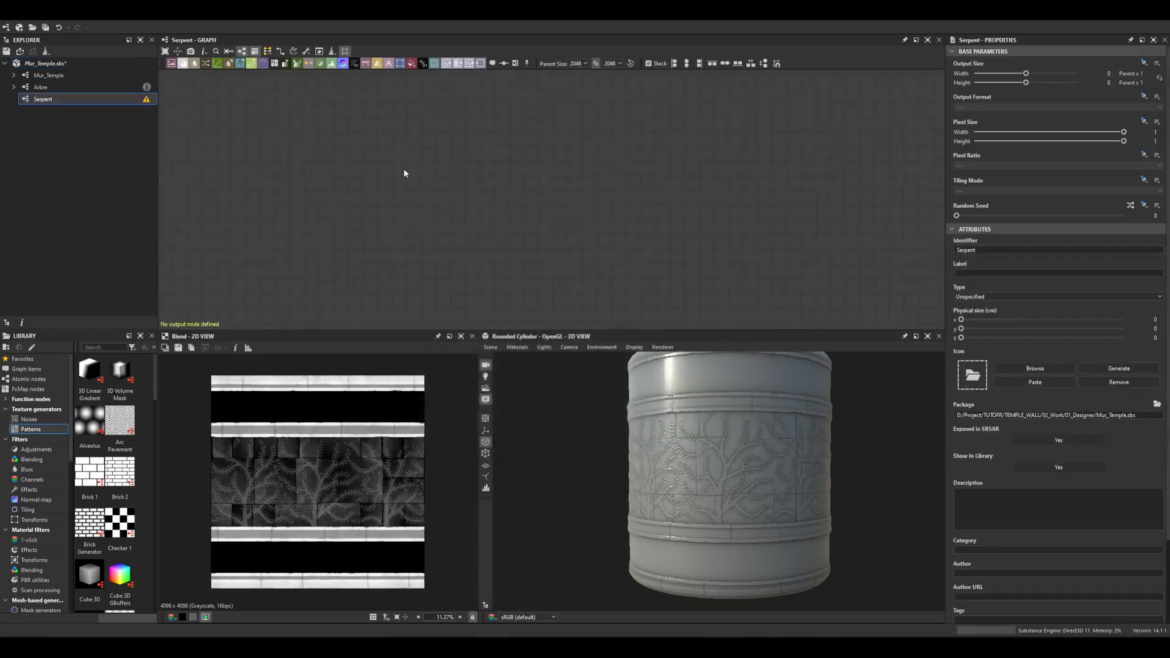
Add a Spline (Poly Quadratic) node to the Serpent graph.
key(space)
text(spline po)
key(BackSpace)
key(BackSpace)
key(BackSpace)
key(BackSpace)
key(BackSpace)
key(BackSpace)
key(BackSpace)
key(BackSpace)
key(BackSpace)
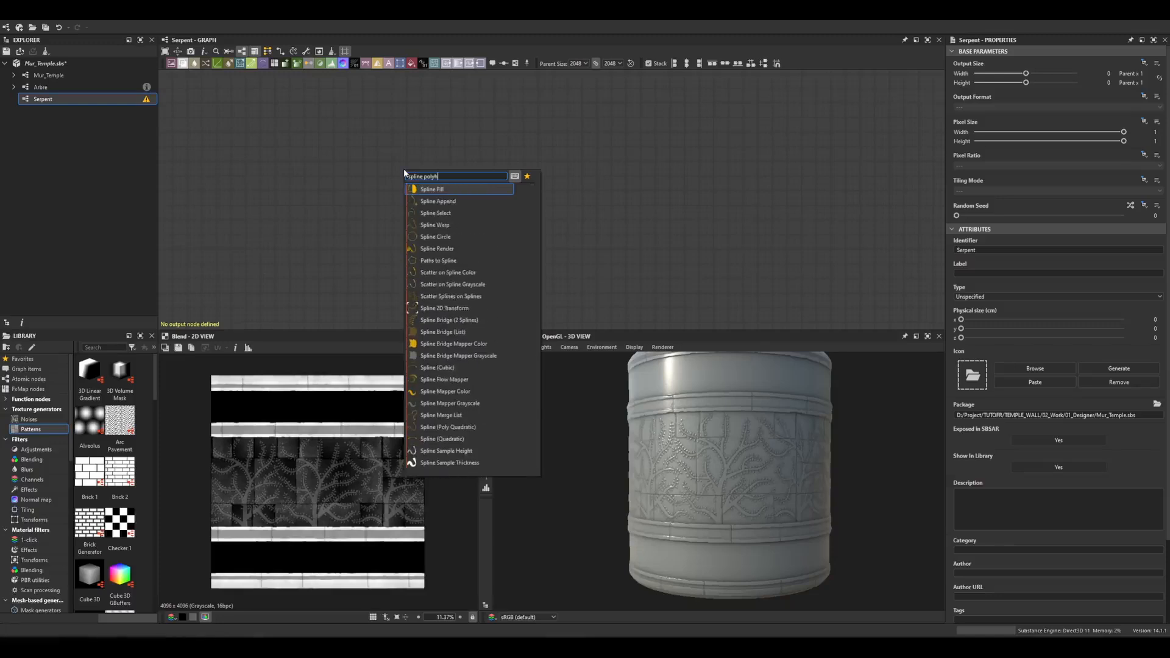
text(poly)
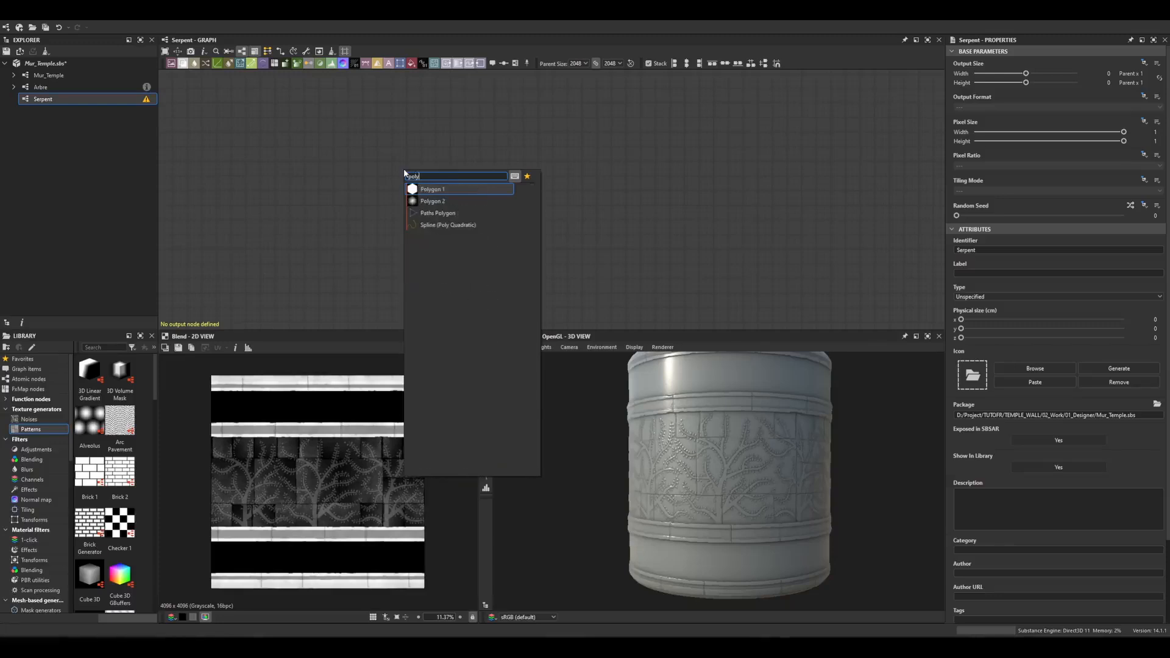
click(429, 225)
drag(390, 180, 448, 179)
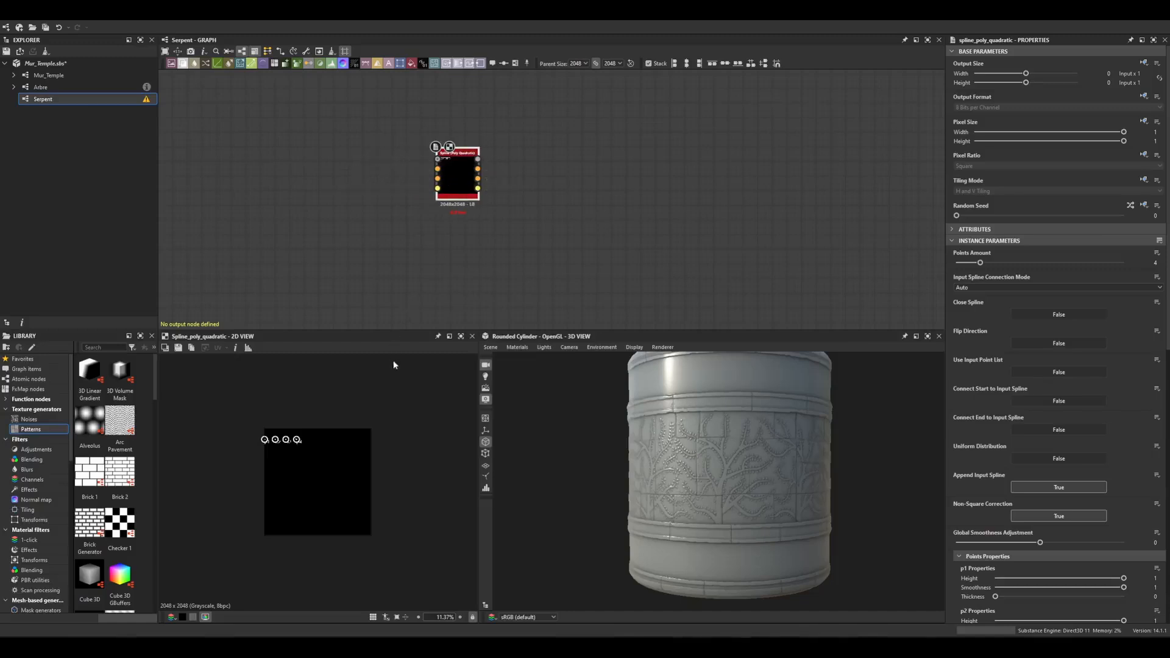
Drag the spline's four points in the 2D view to form an S-curve running from bottom to top.
drag(265, 440, 284, 534)
scroll(311, 479, up, 1)
drag(267, 432, 284, 496)
drag(280, 431, 347, 419)
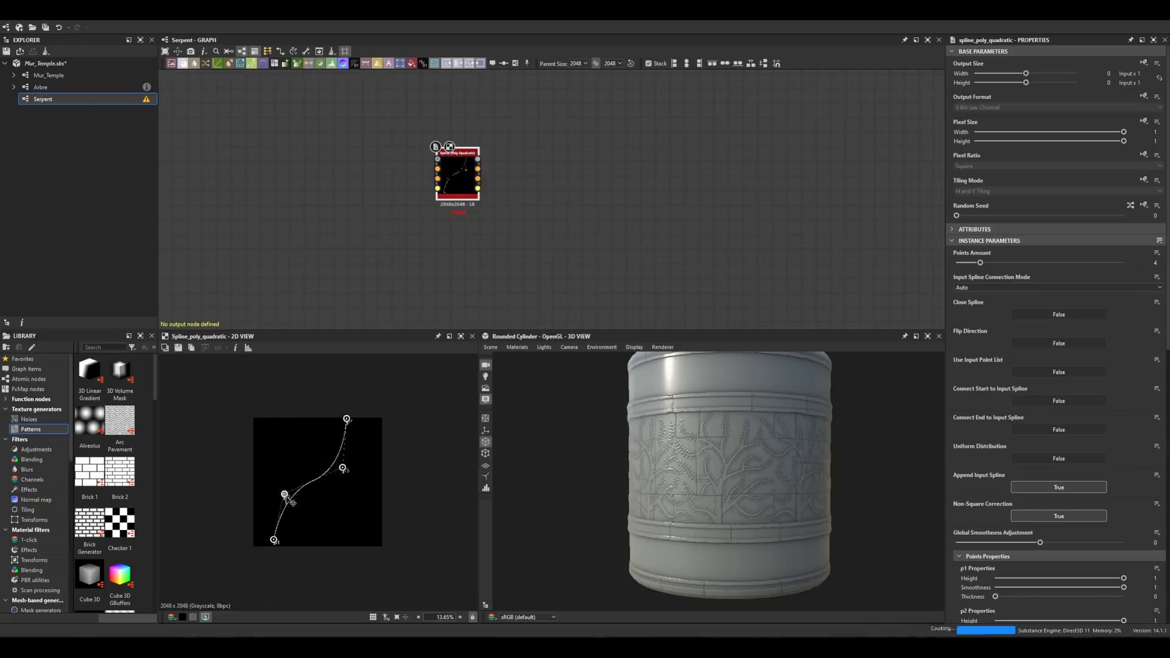
drag(274, 540, 278, 544)
scroll(301, 492, up, 3)
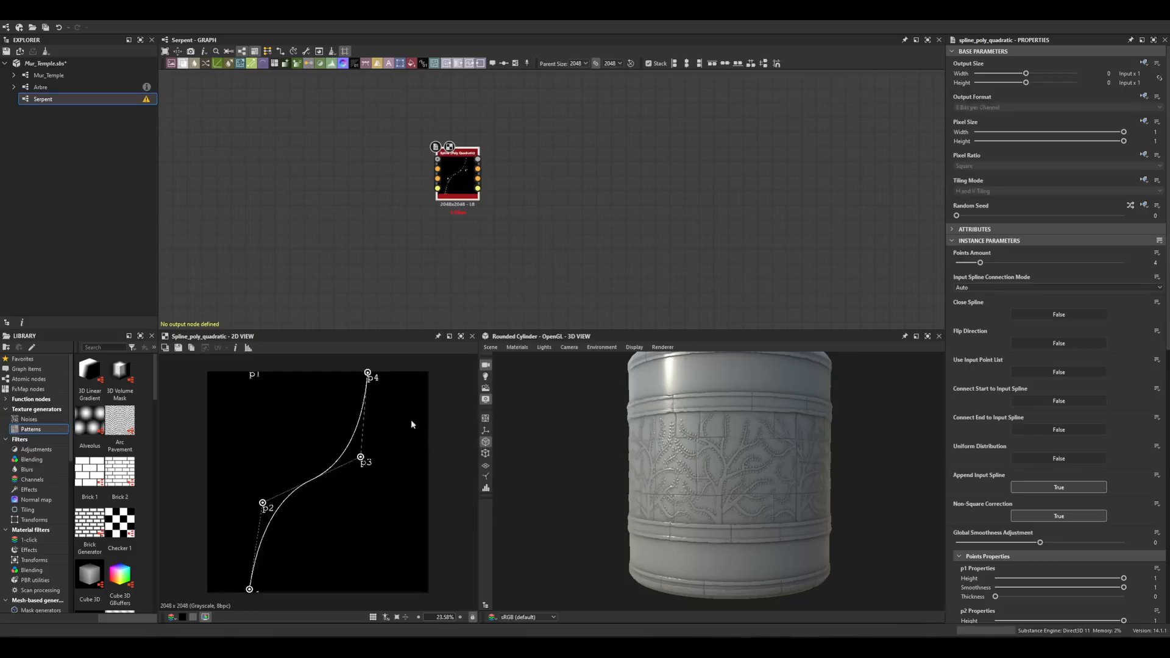
drag(249, 590, 262, 589)
Set point p1's coordinates to X 0.25 and Y 1.
scroll(959, 368, down, 3)
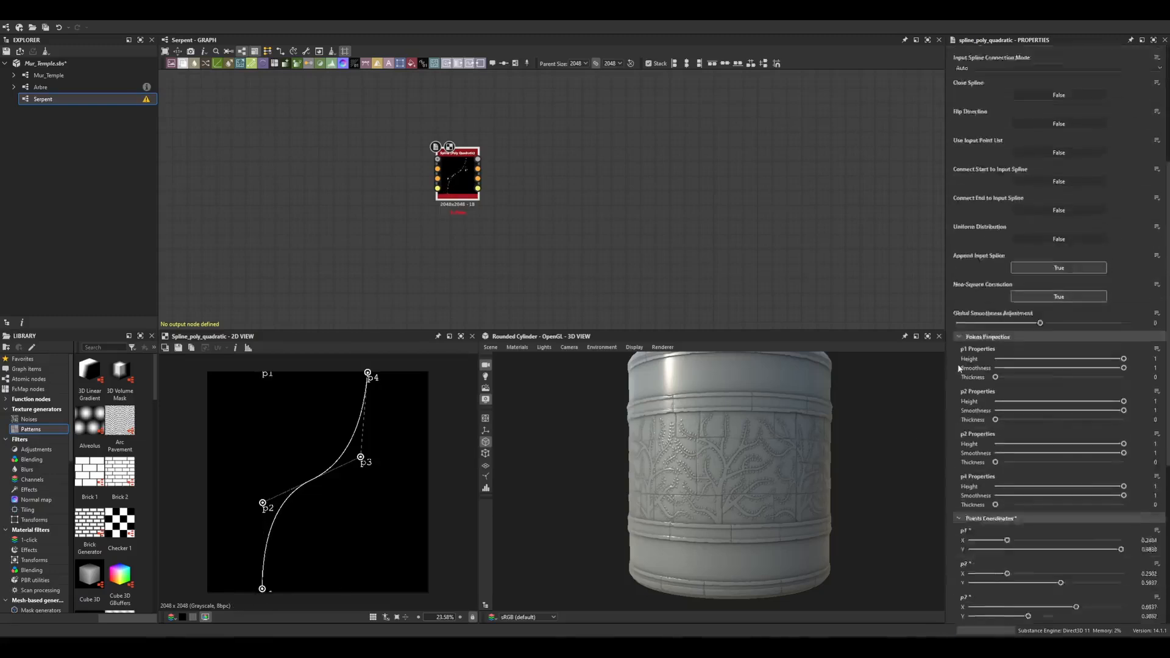
scroll(958, 368, down, 5)
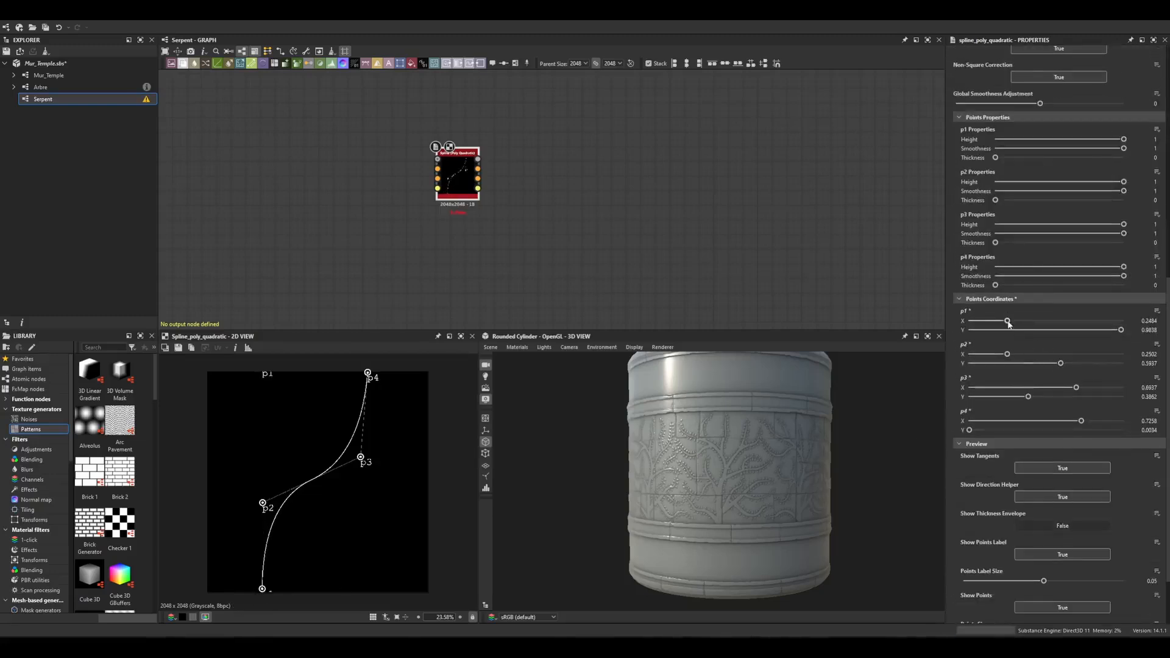
drag(1159, 321, 1056, 326)
text(0.25)
key(Return)
drag(1139, 331, 1167, 336)
text(1)
key(Return)
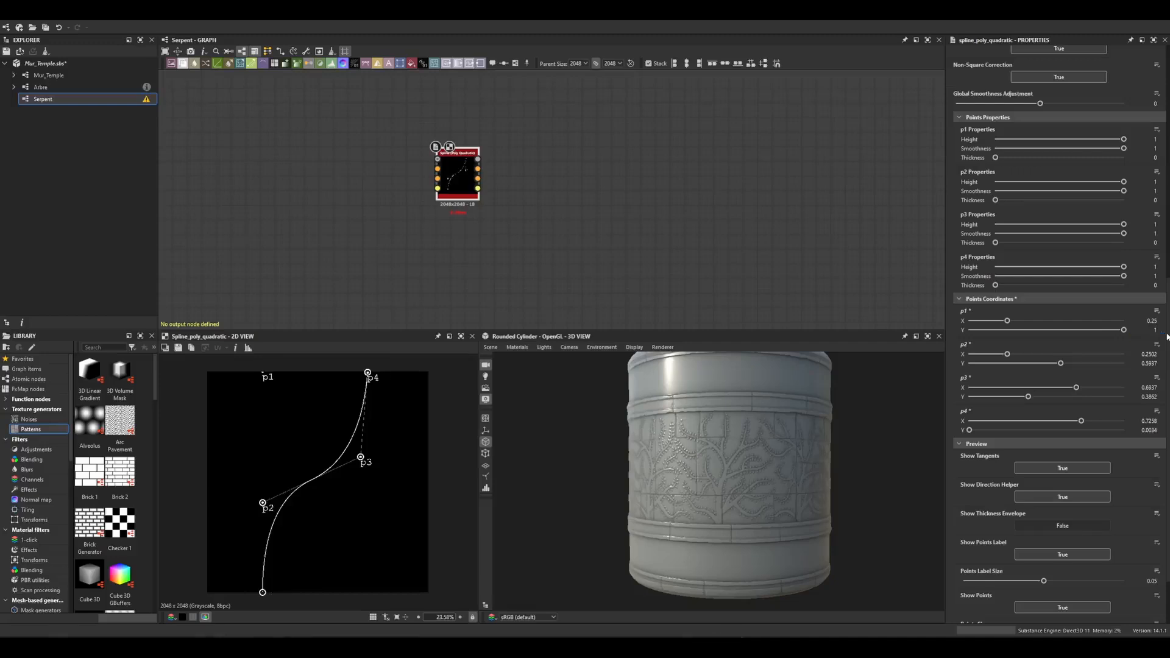
Set point p2's coordinates to X 0.25 and Y 0.65.
click(1149, 354)
text(0)
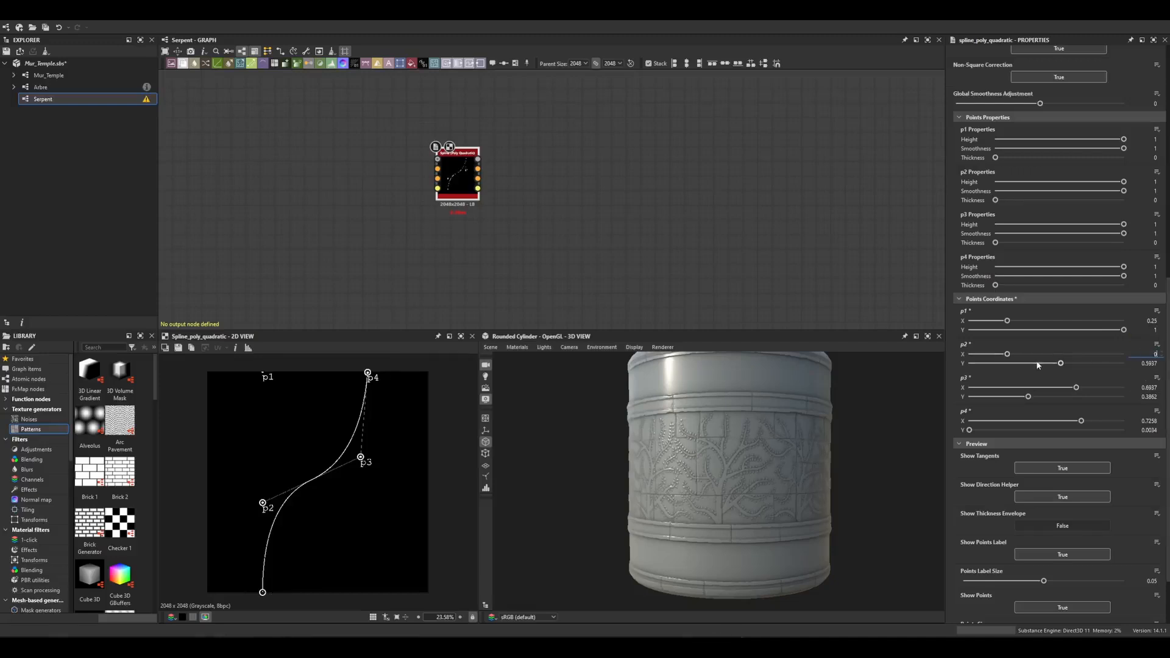
text(.25)
key(Return)
click(1149, 363)
text(0.25)
key(BackSpace)
key(BackSpace)
text(65)
key(Return)
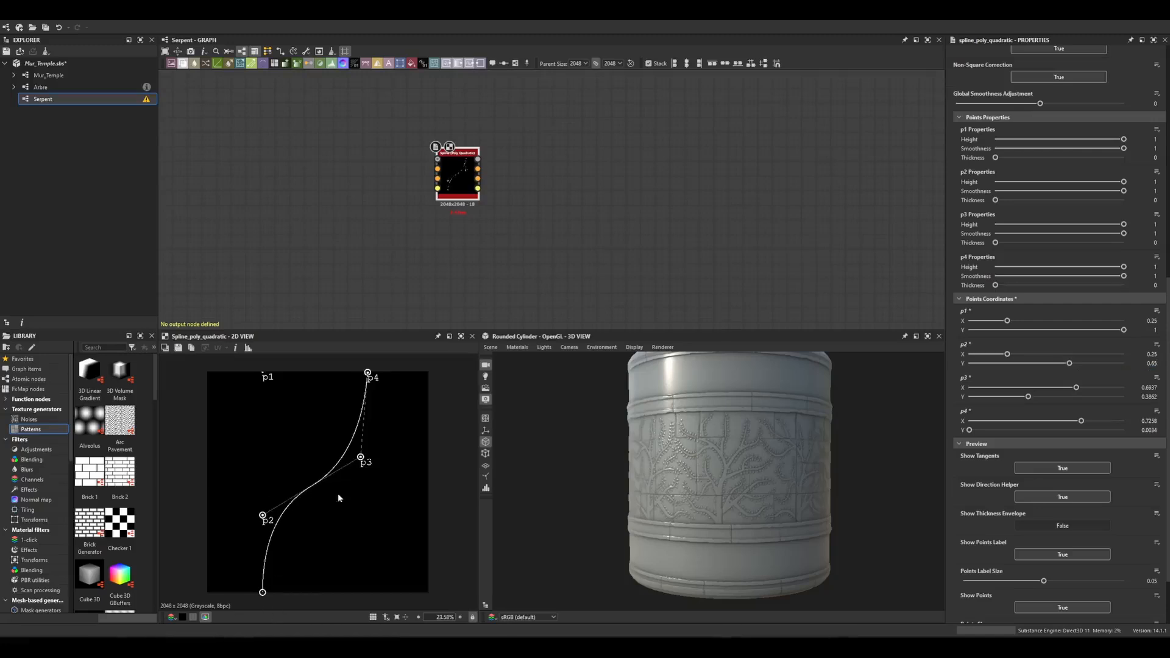
Set point p3 to X 0.75 and Y 0.35, and point p4's X to 0.75.
click(1142, 388)
text(0.75)
key(Return)
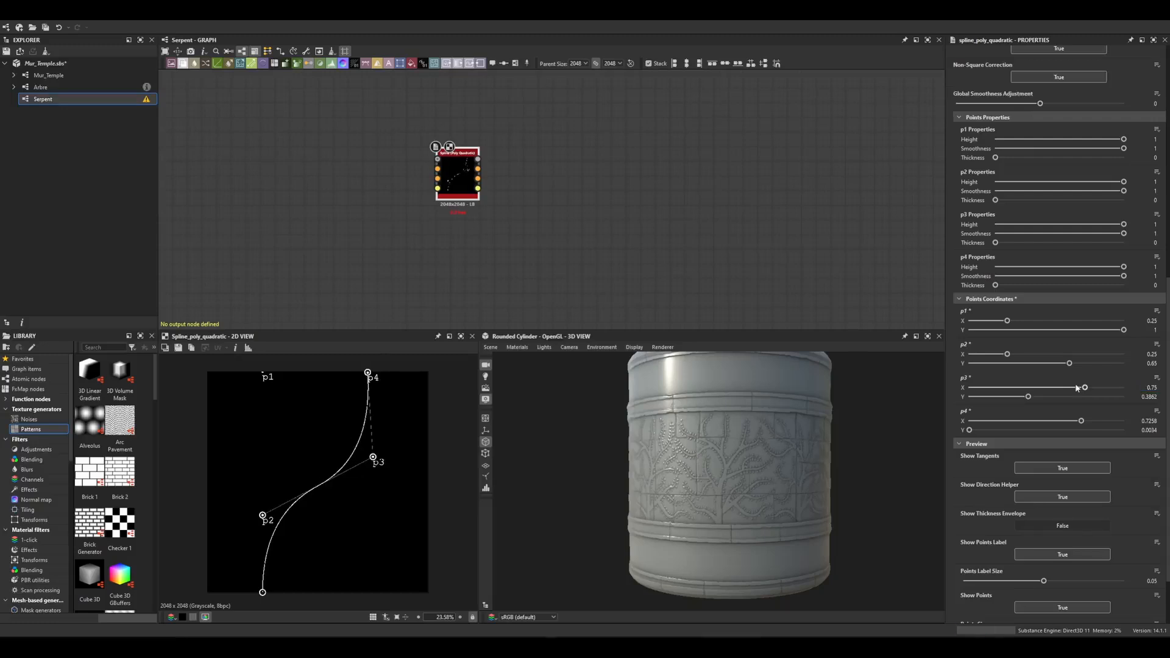
click(1148, 397)
text(0)
text(.2)
text(5)
key(Return)
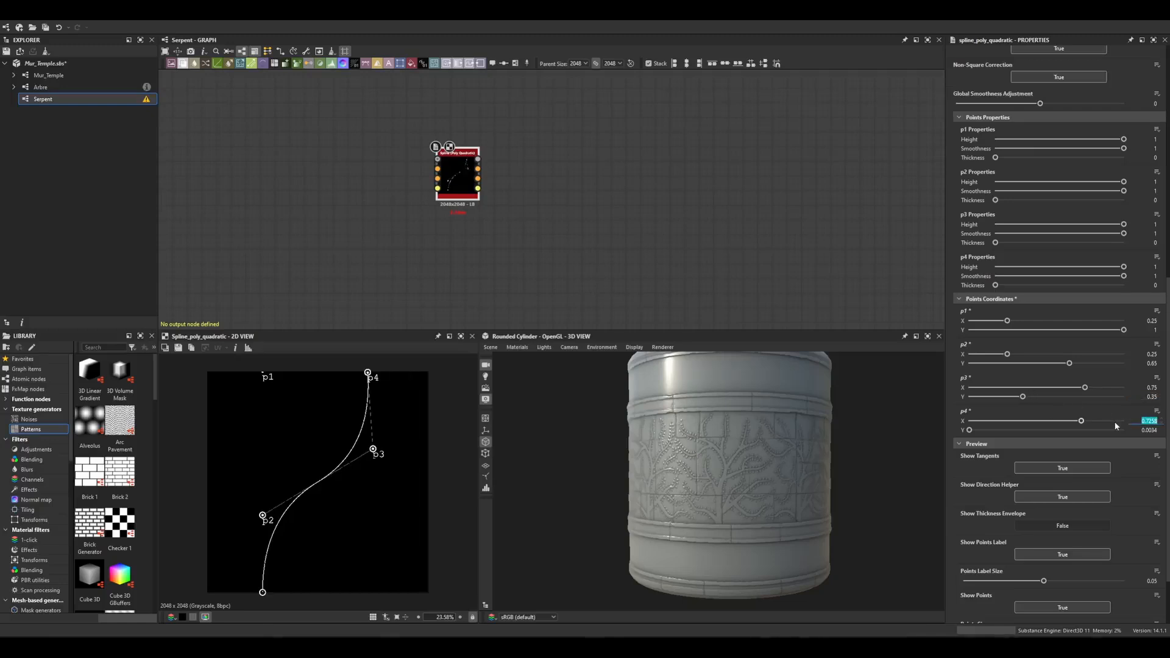
text(0)
key(Return)
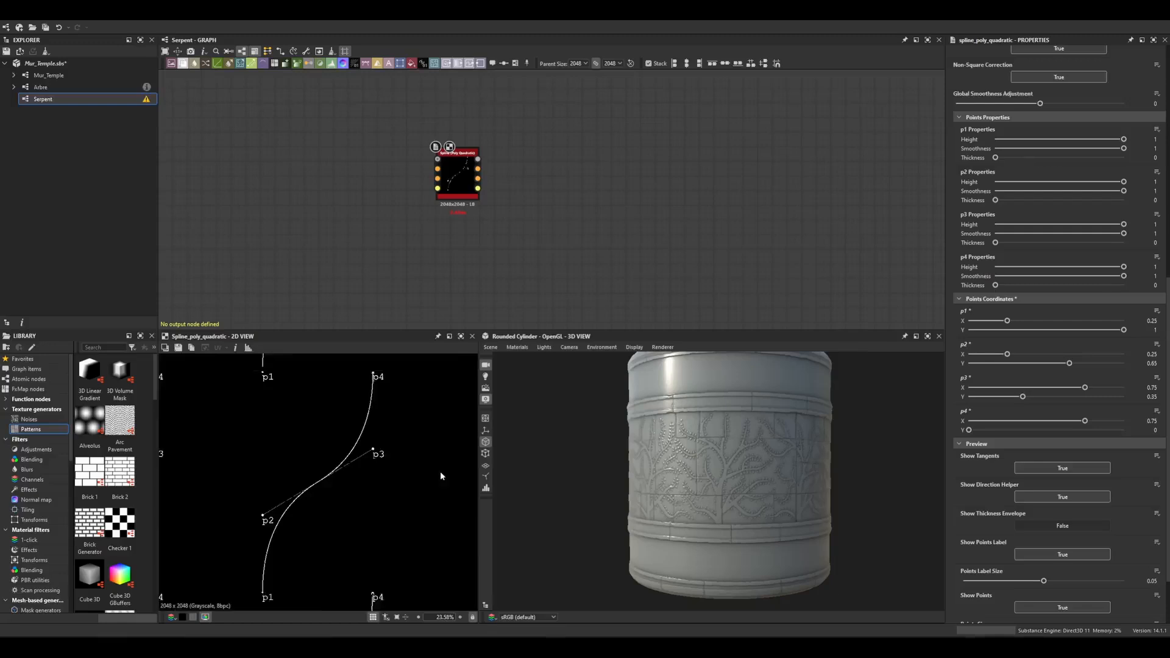
Enable the thickness envelope preview and set p1's thickness to 0.3.
scroll(439, 473, down, 1)
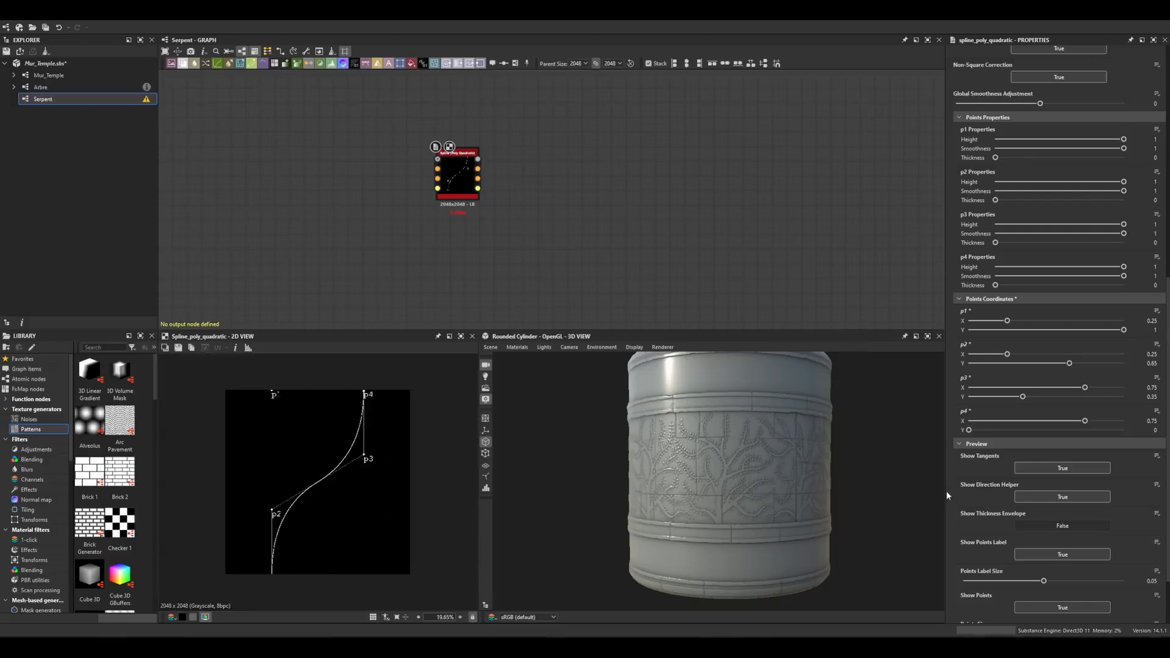
click(1046, 526)
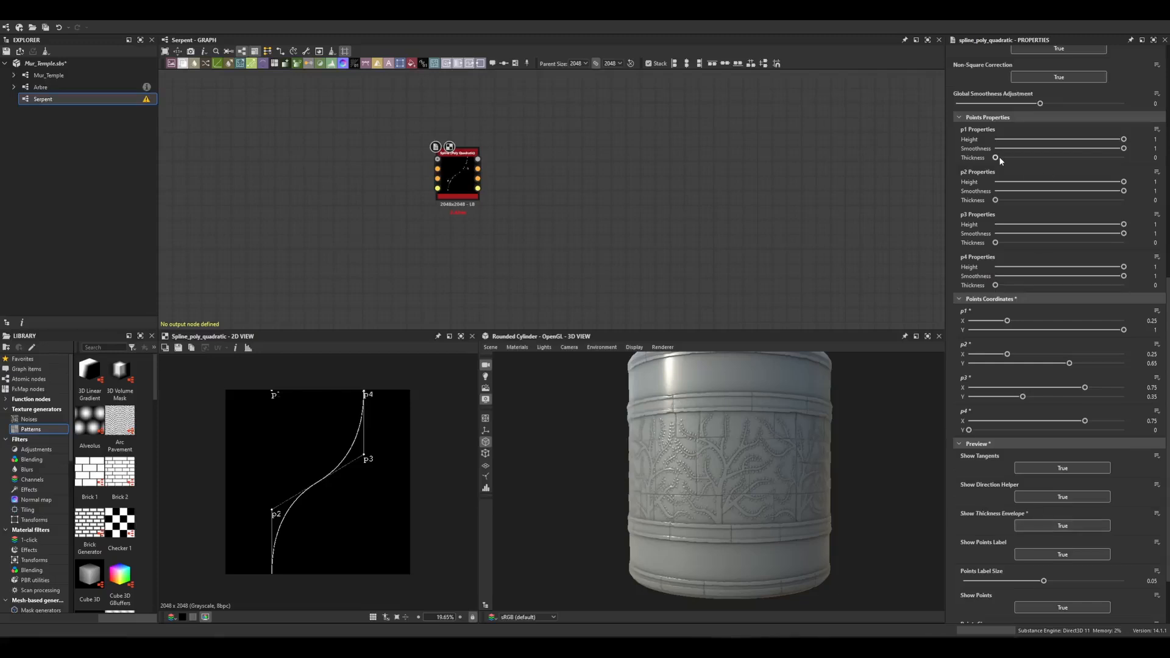
drag(1001, 161, 1026, 162)
double_click(1151, 158)
text(0.3)
key(Return)
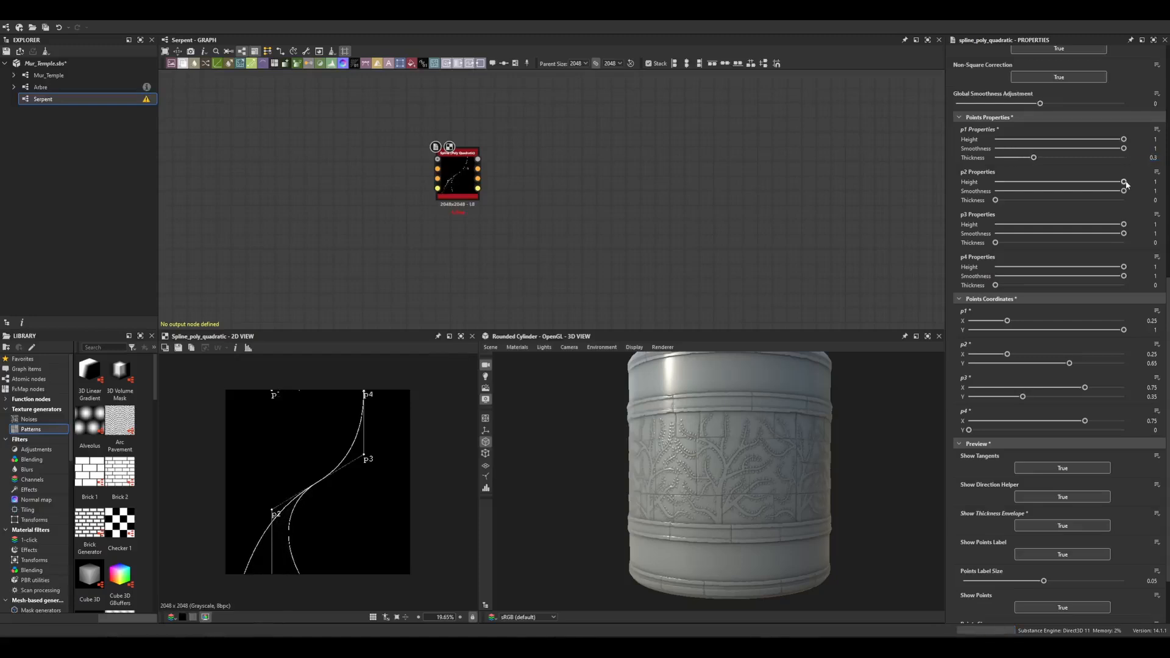
Set the thickness of points p2, p3 and p4 to 0.3 each.
double_click(1155, 200)
text(0.3)
key(Return)
double_click(1155, 242)
text(0.3)
key(Return)
double_click(1155, 285)
text(0.3)
key(Return)
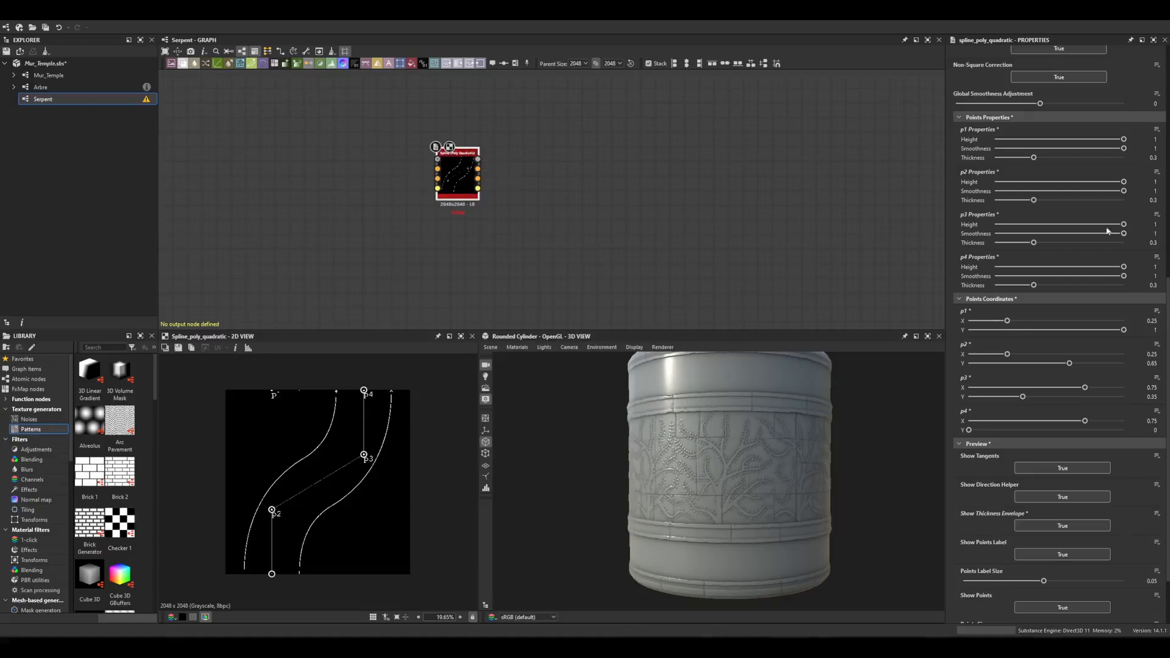
Duplicate the Spline (Poly Quadratic) node.
scroll(1036, 256, down, 3)
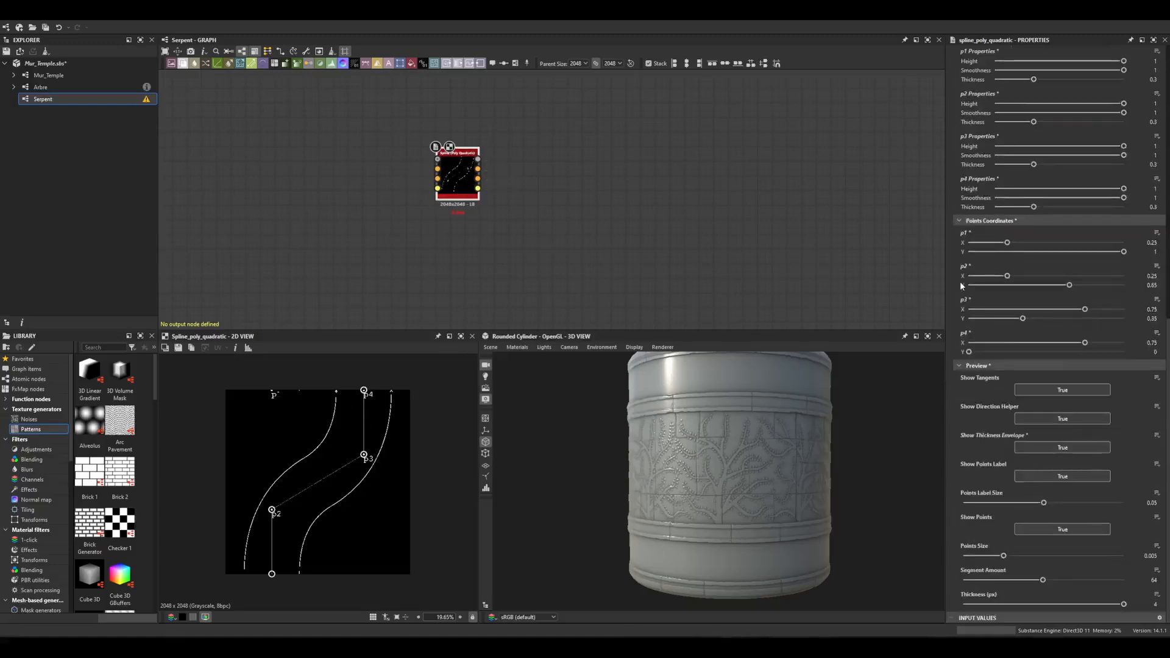
scroll(960, 281, up, 15)
scroll(968, 285, down, 10)
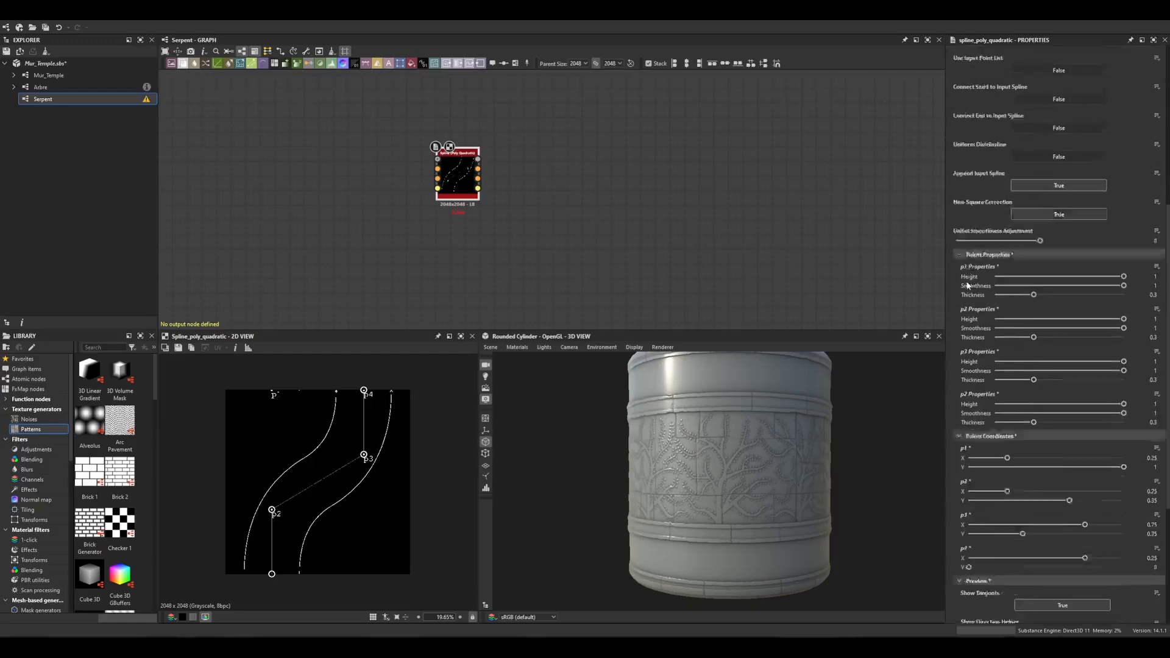
scroll(956, 283, down, 1)
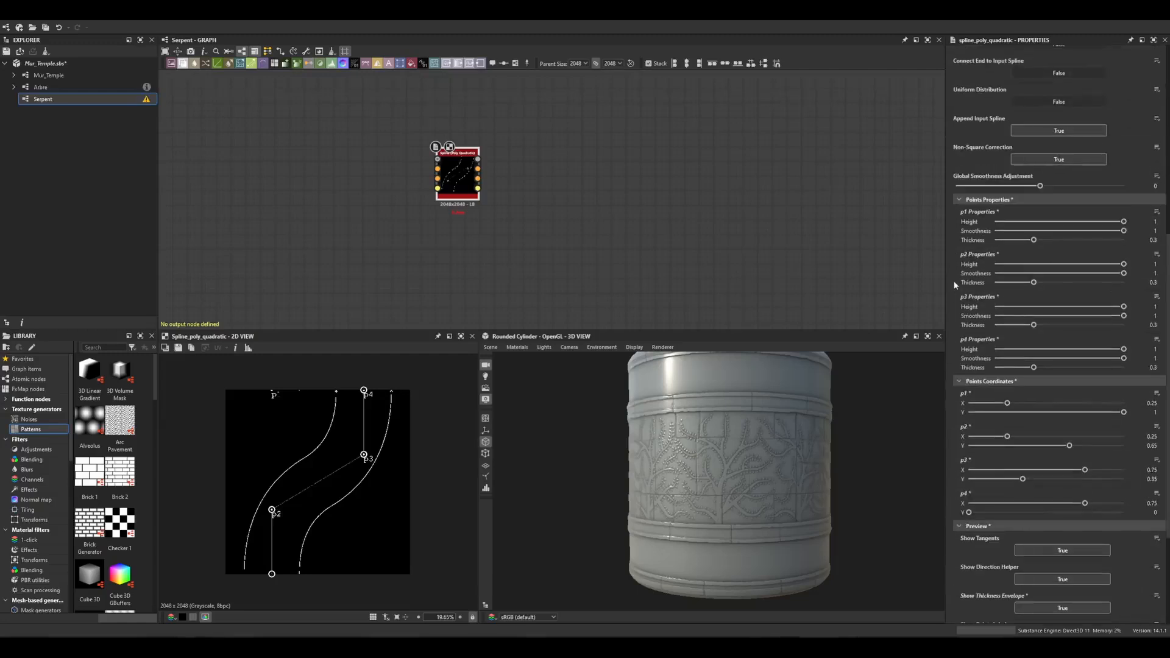
middle_drag(582, 206, 595, 195)
click(492, 254)
click(483, 169)
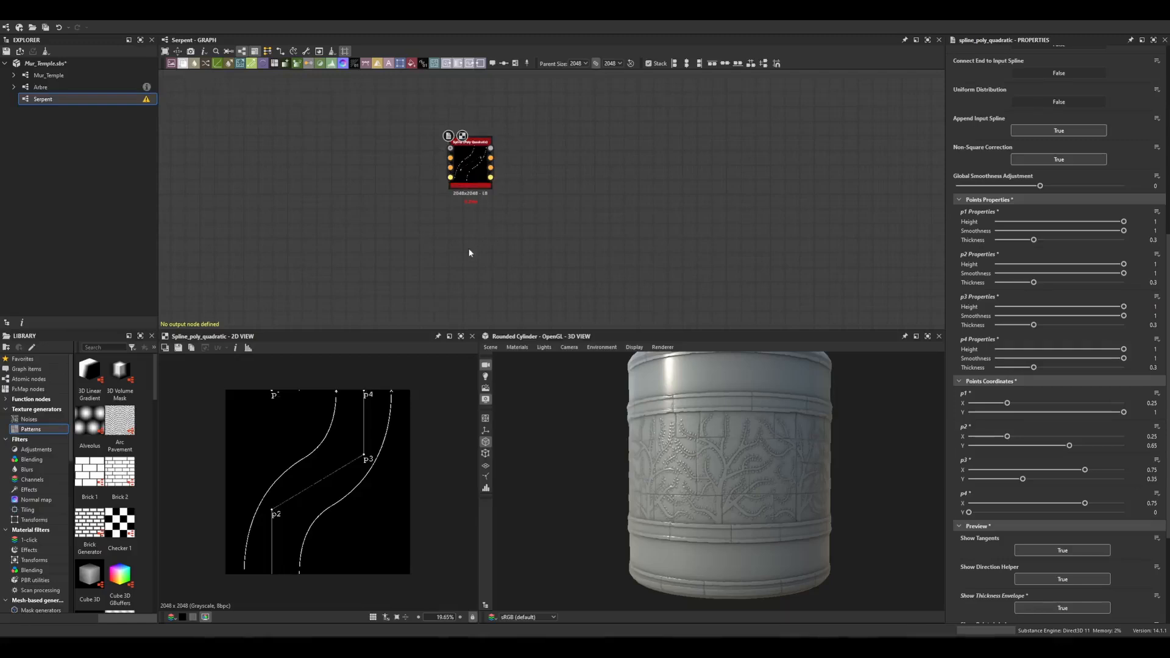
key(ctrl+d)
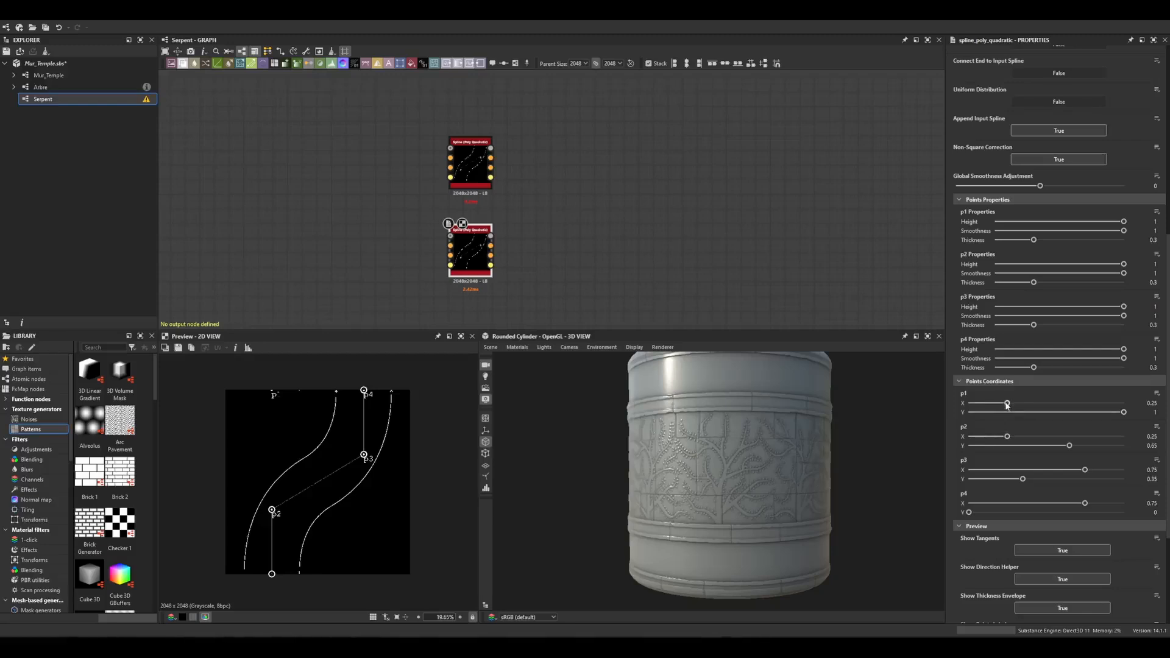
On the duplicated spline, set the X coordinate of p1 and p2 to 0.75.
text(0.75)
key(Return)
click(1154, 437)
text(0.75)
key(Return)
On the duplicated spline, set the X coordinate of p3 and p4 to 0.25.
click(1141, 470)
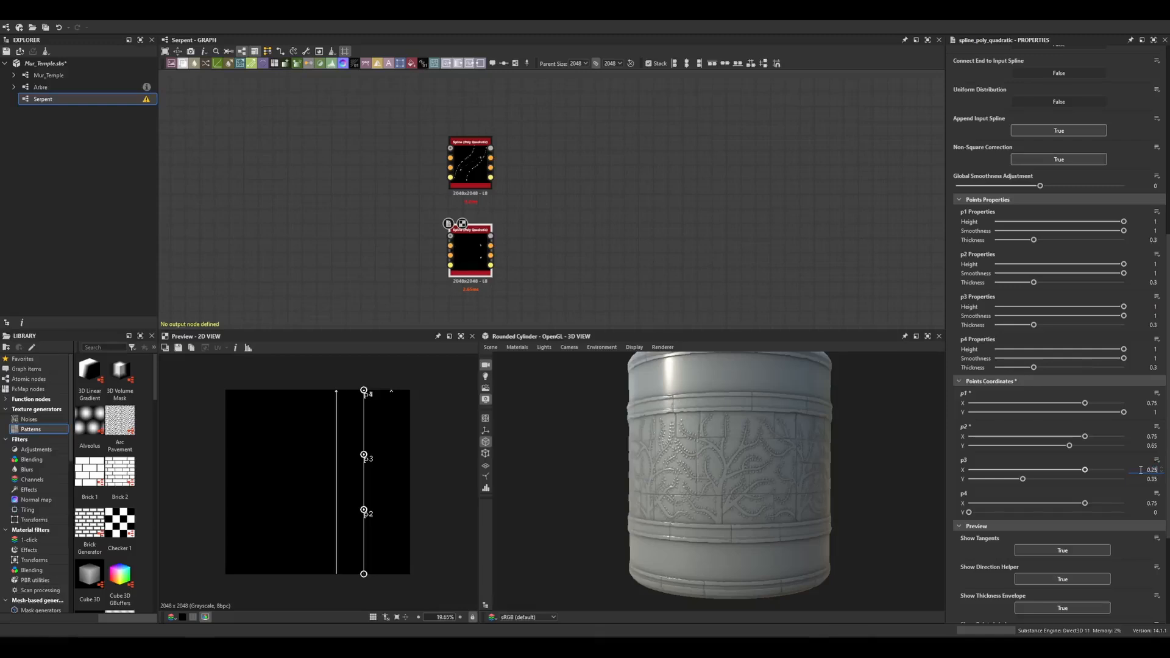
key(Return)
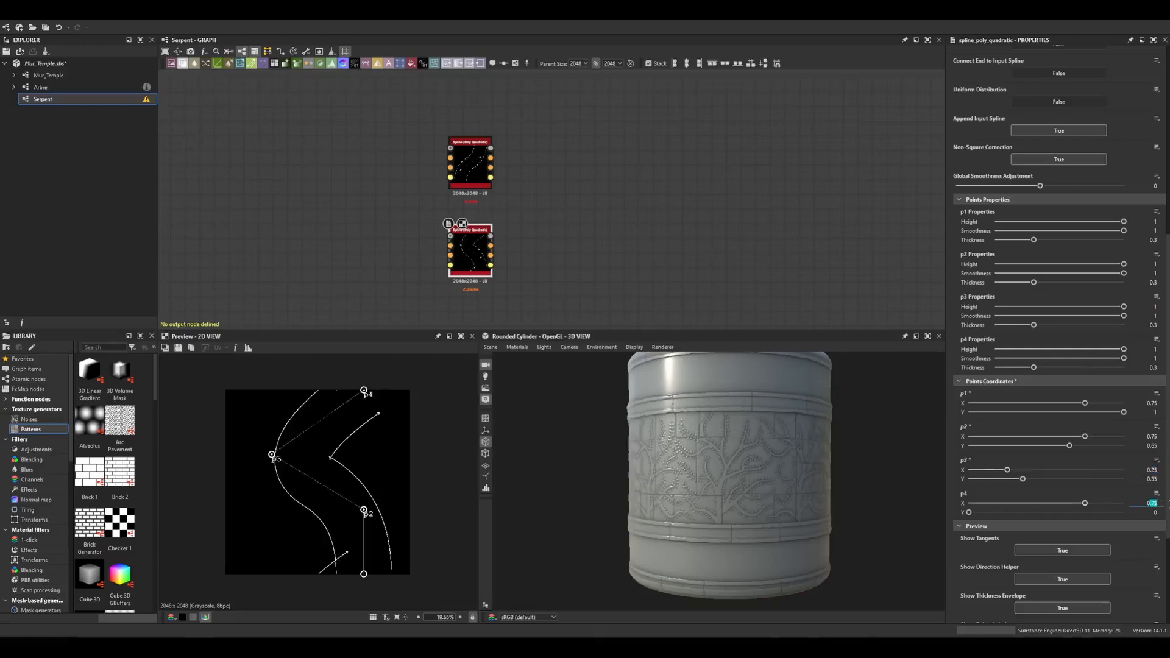
text(0.25)
key(Return)
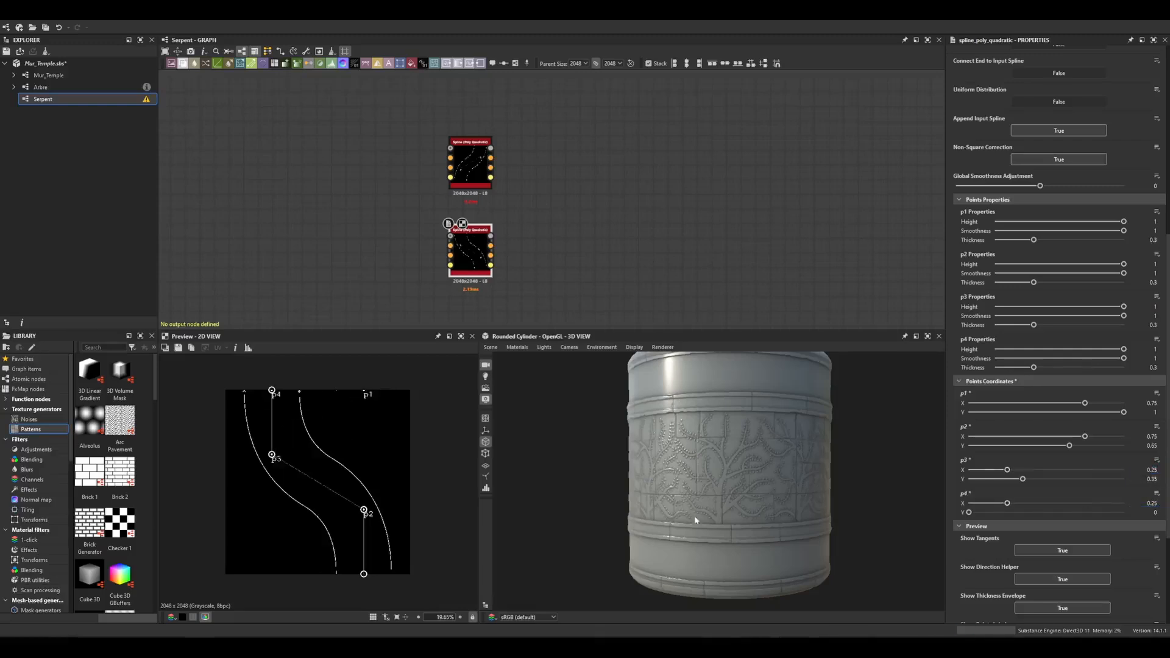
scroll(390, 578, up, 4)
scroll(384, 558, down, 3)
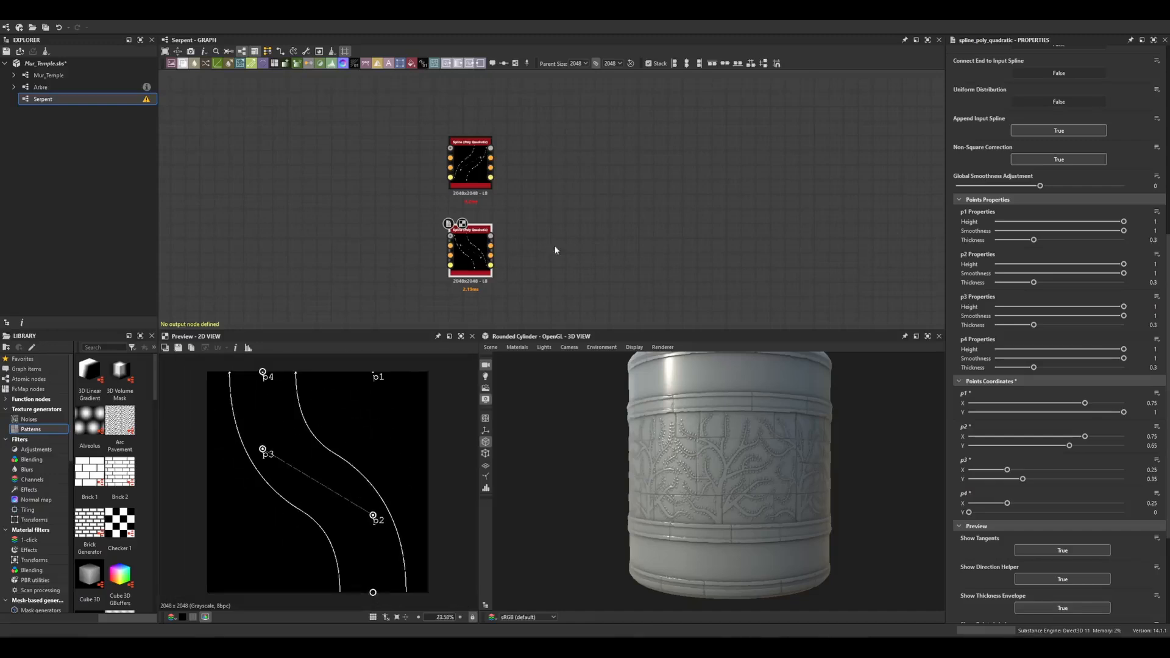
Add a Spline Append node and connect both spline nodes' outputs into it.
key(space)
text(mappend)
click(620, 248)
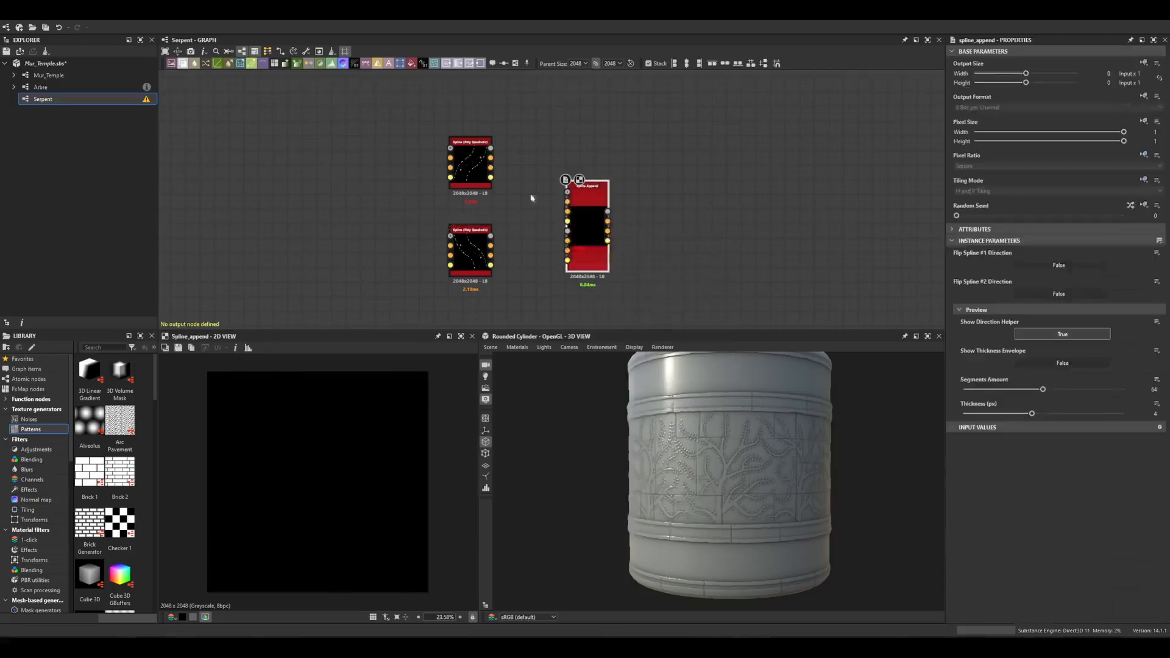
drag(491, 148, 568, 192)
drag(491, 235, 603, 190)
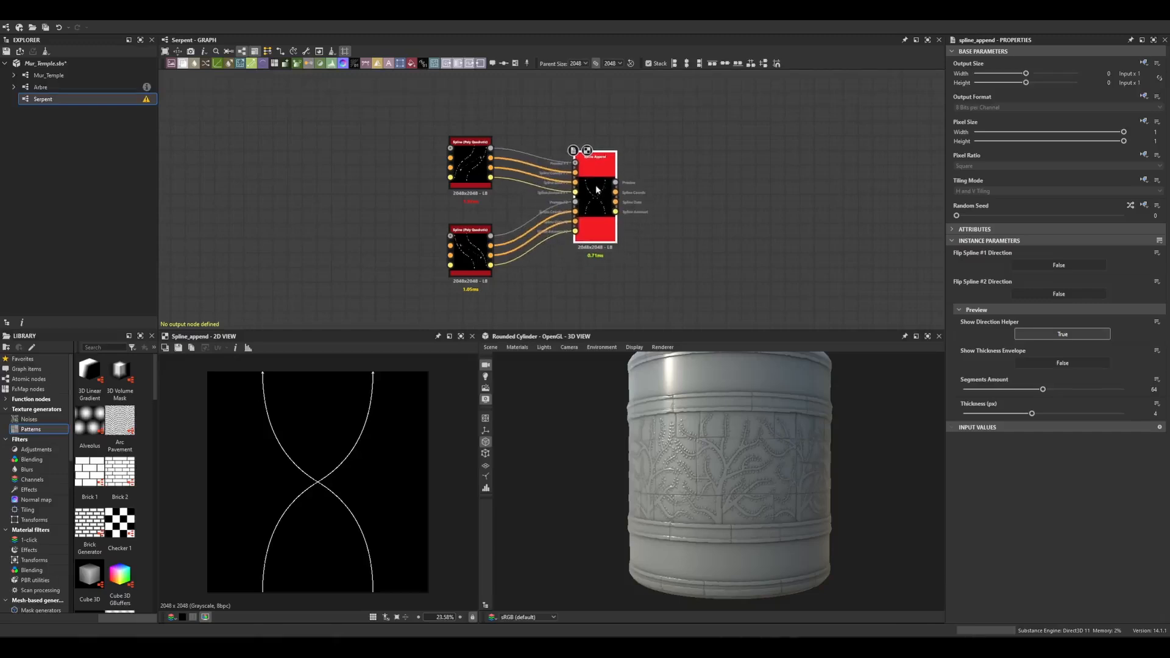
Enable the thickness envelope preview on the Spline Append node.
click(644, 294)
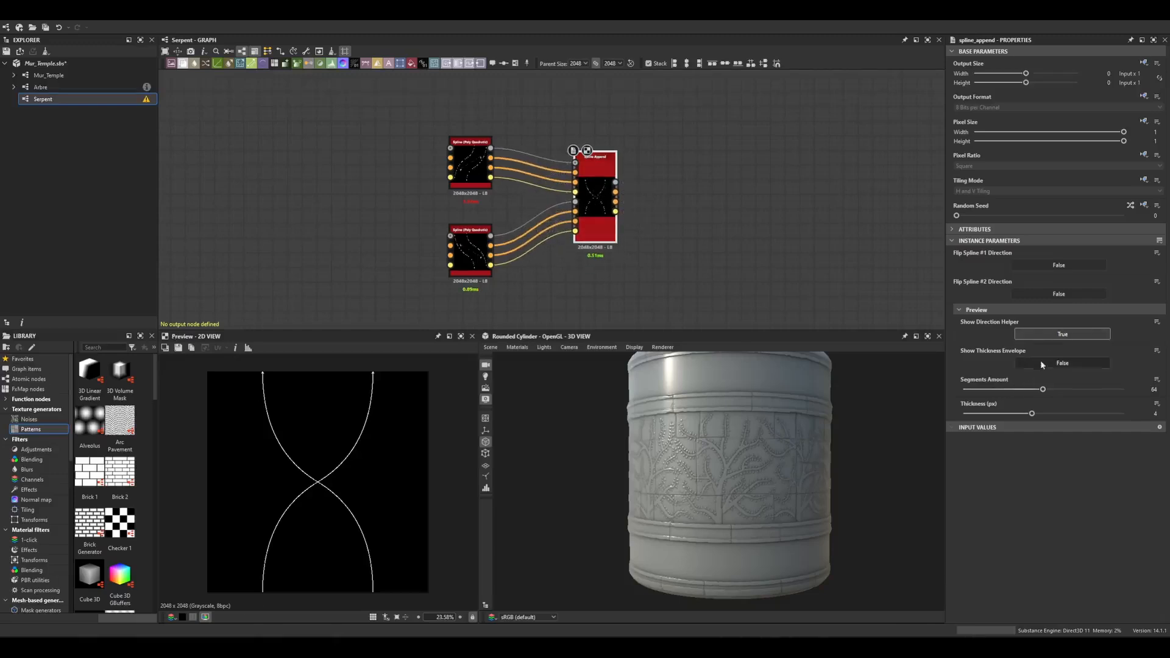
click(1044, 364)
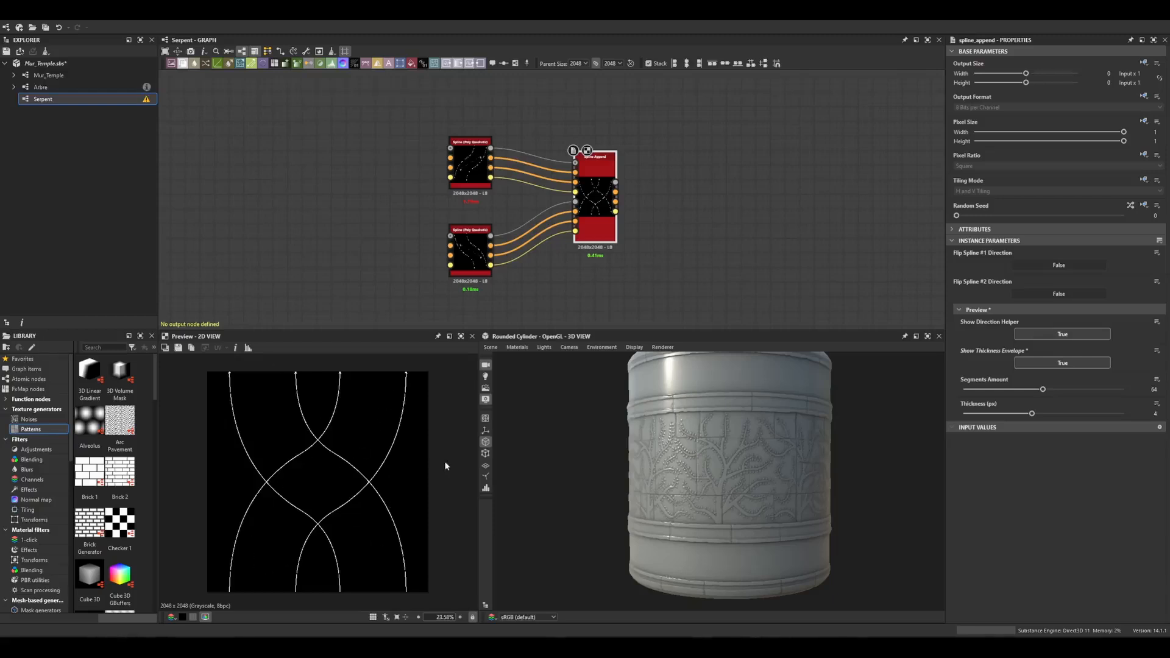
scroll(445, 461, down, 8)
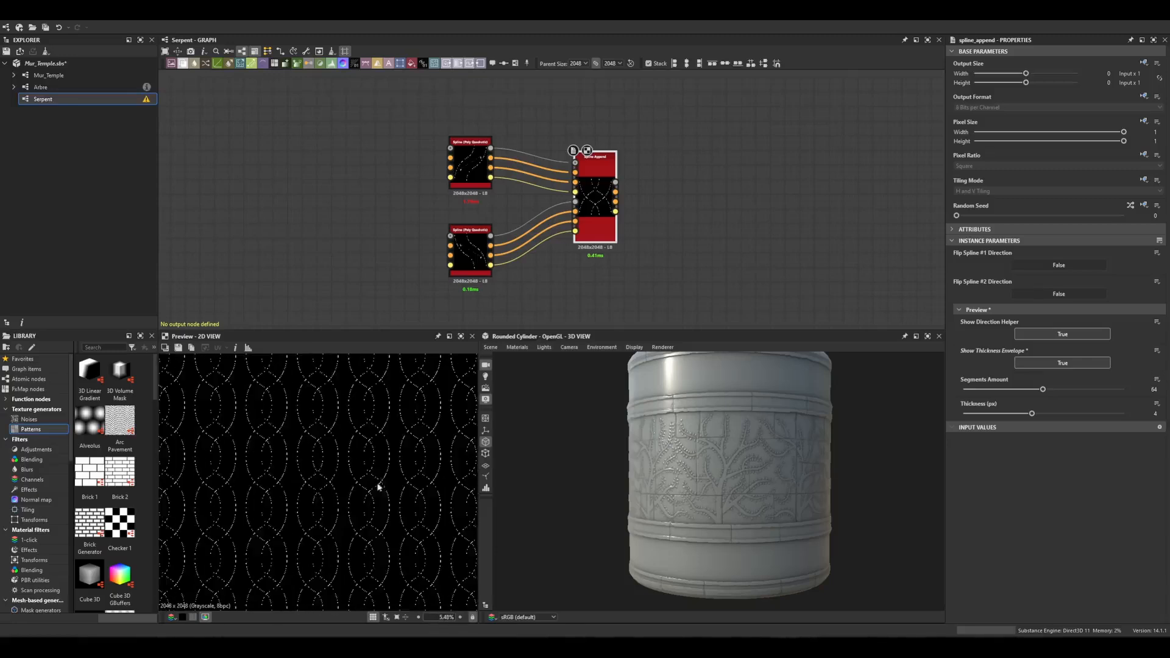
On the duplicated spline, set the Height of point p3 to 0.3.
scroll(321, 396, down, 4)
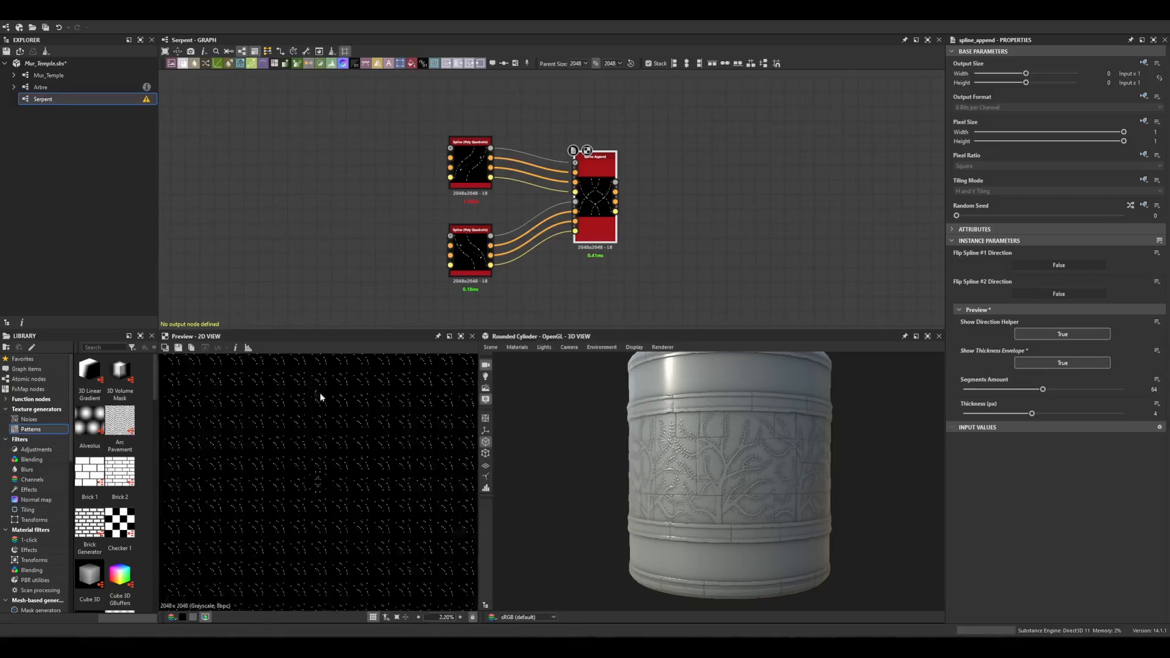
scroll(323, 484, up, 12)
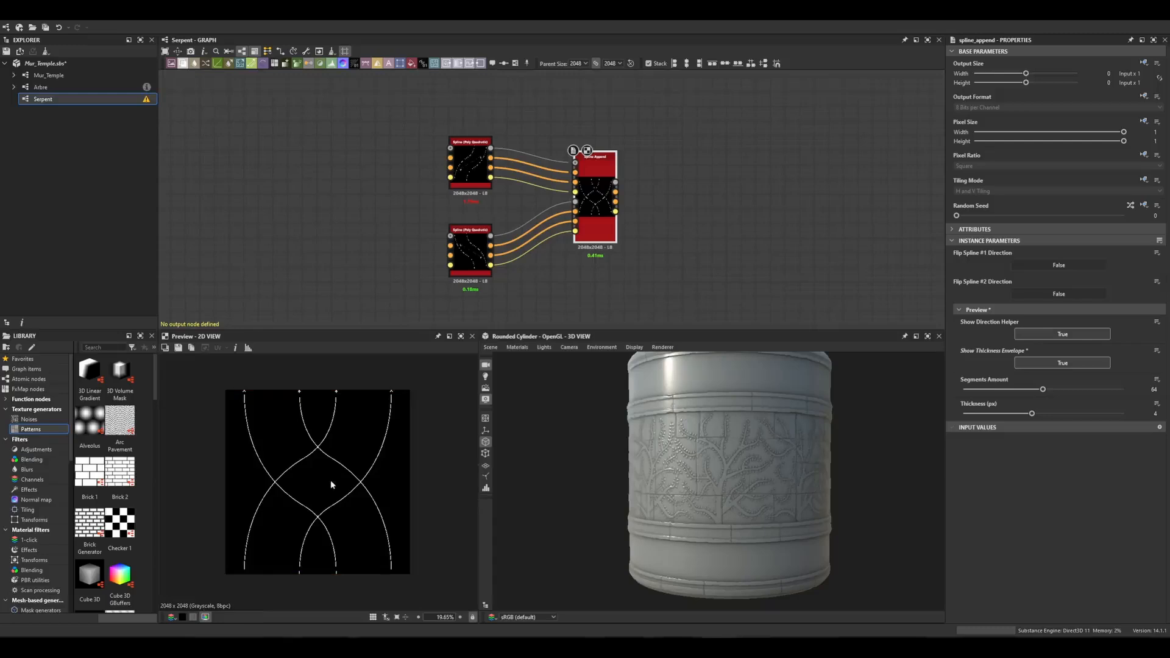
scroll(368, 502, up, 1)
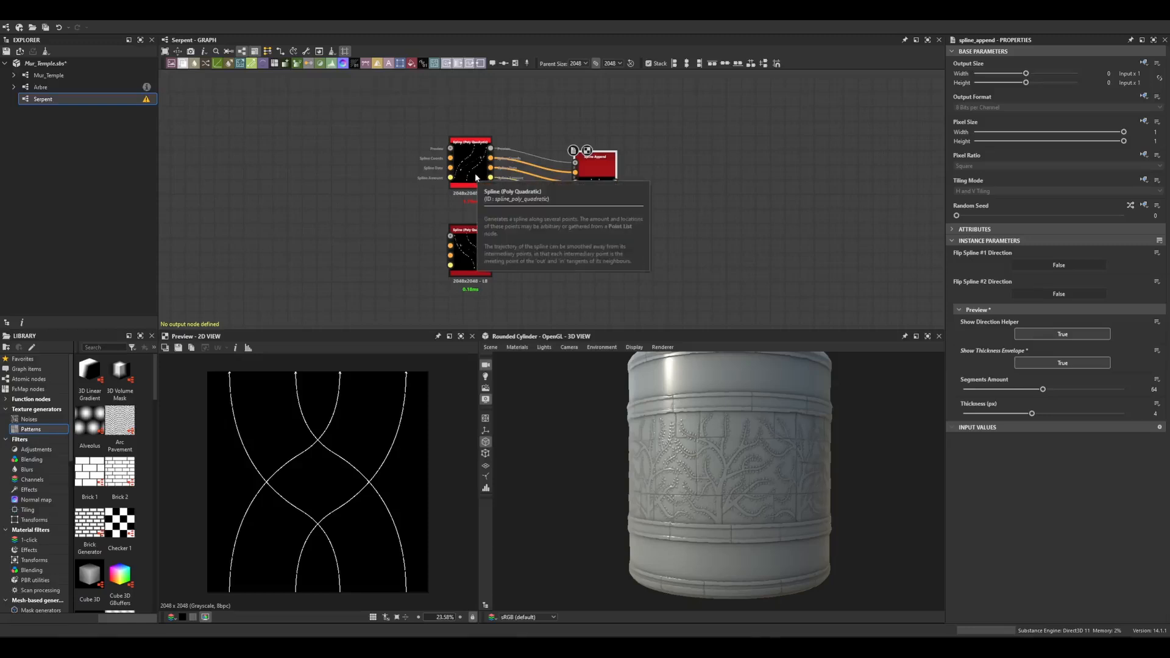
click(475, 253)
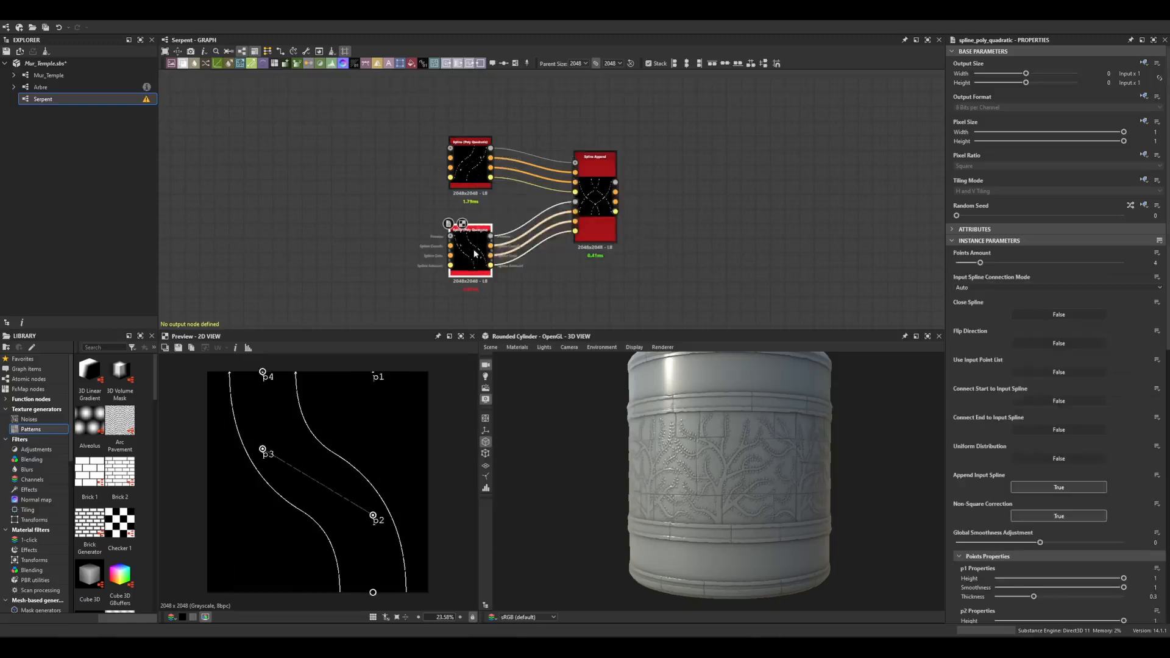
click(595, 201)
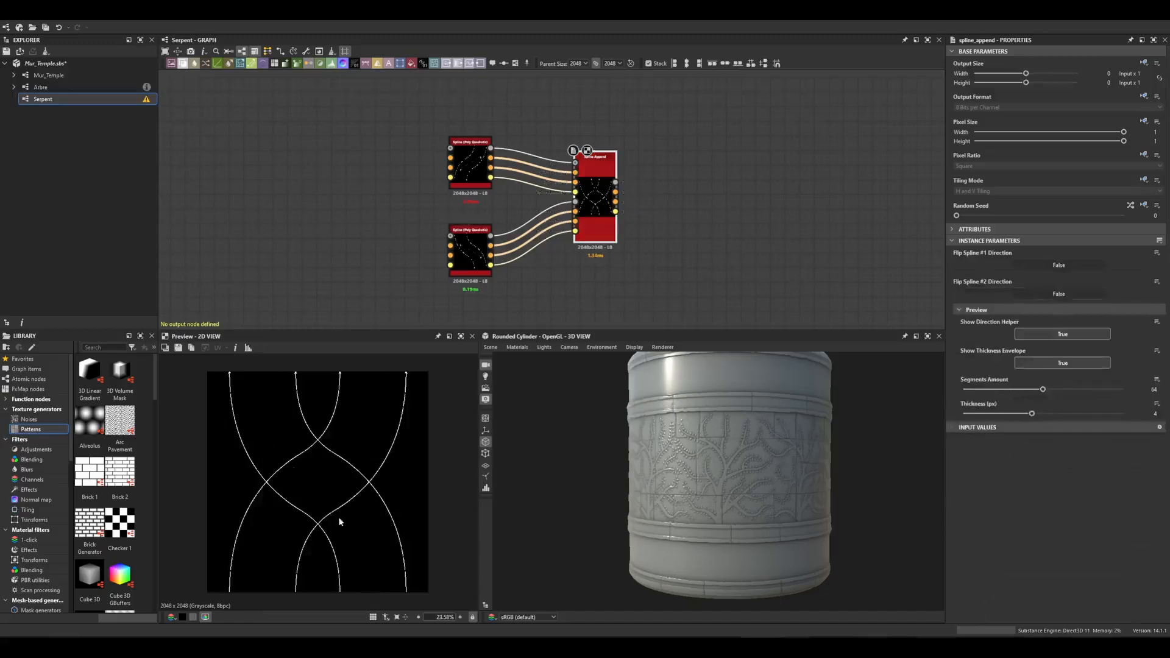
click(471, 247)
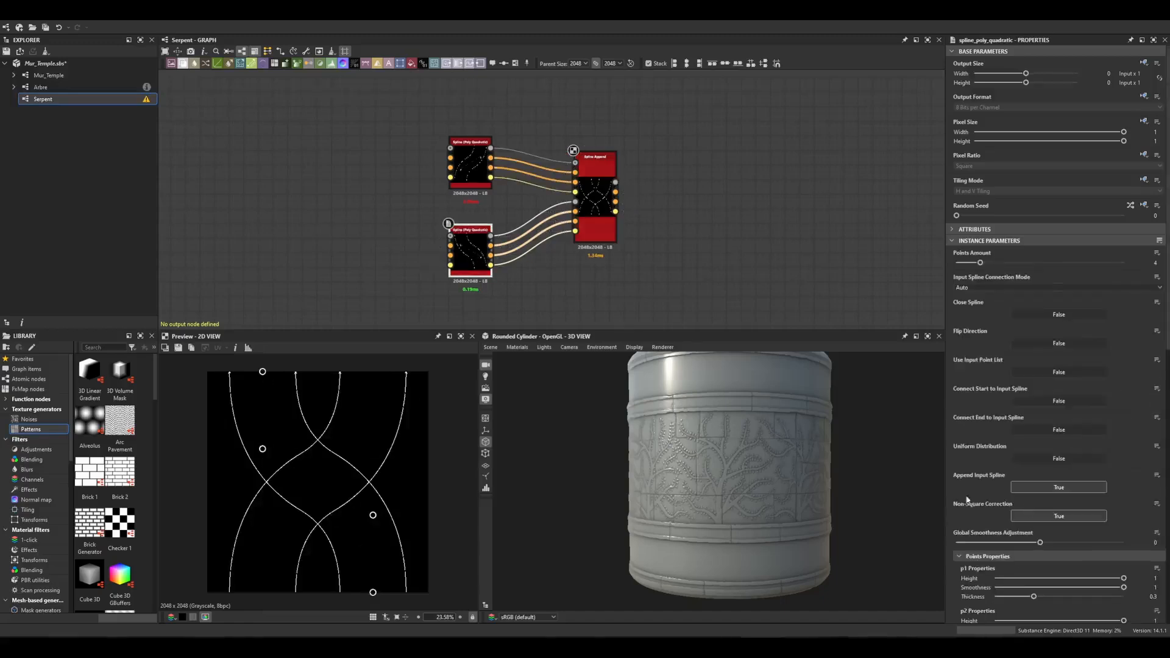
scroll(968, 500, down, 5)
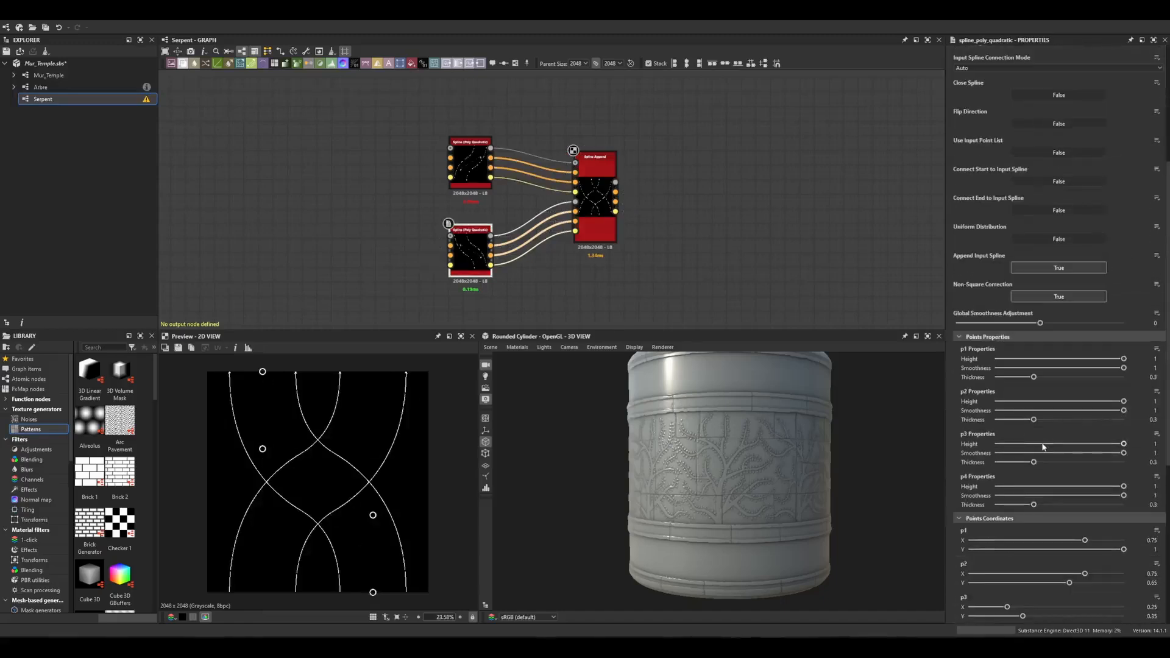
click(1020, 445)
drag(1021, 447, 1026, 446)
click(1151, 444)
text(0.3)
key(Return)
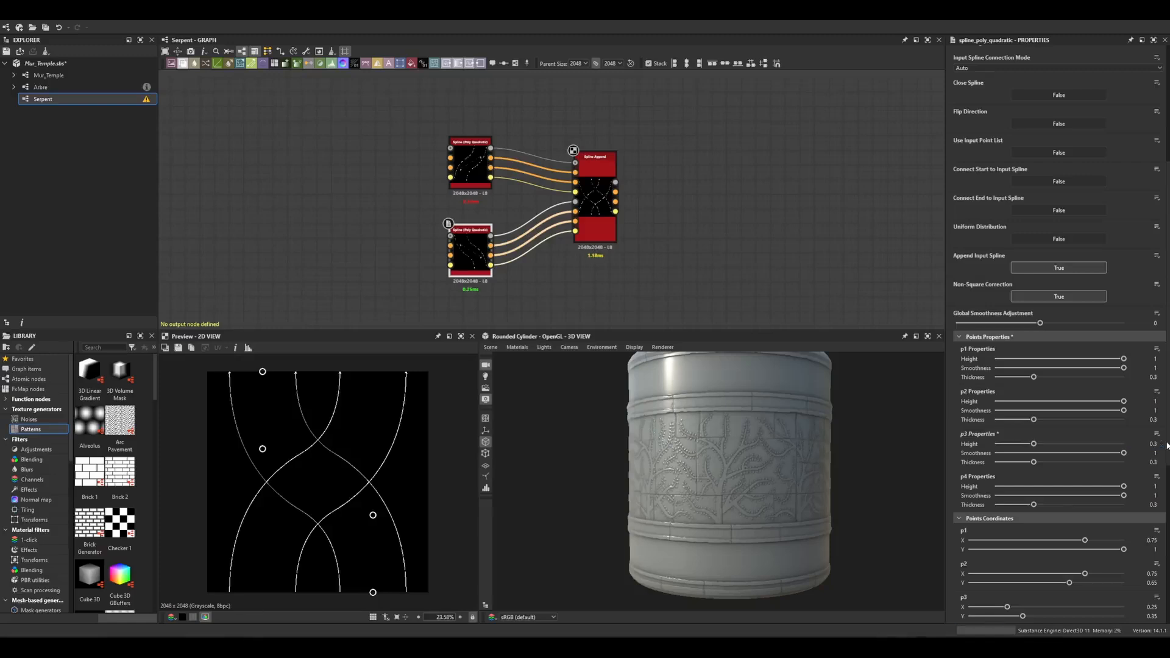
On the duplicated spline, set the Height of point p2 to 0.3.
click(1033, 402)
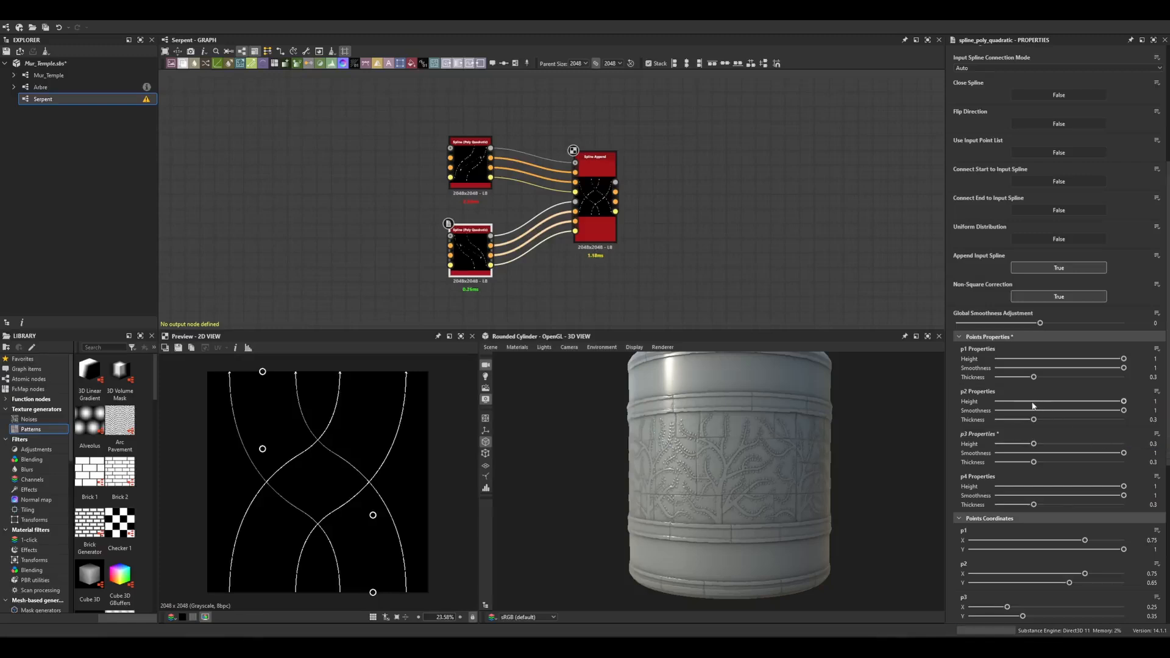
click(1151, 401)
text(0.3)
key(Return)
scroll(348, 478, up, 3)
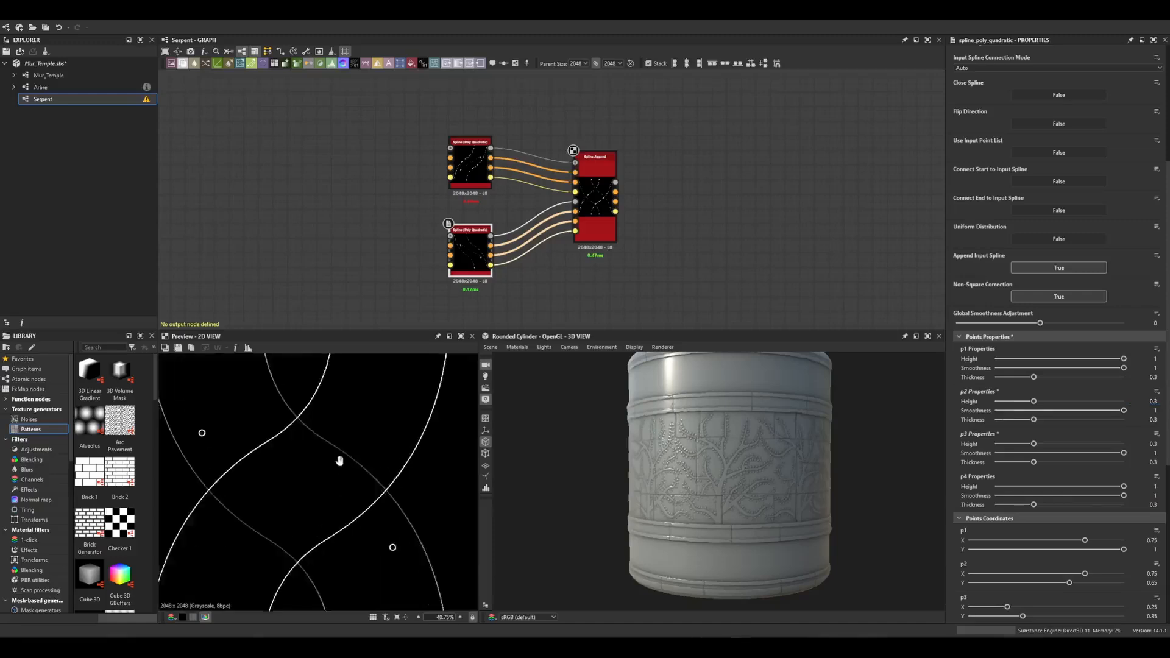
scroll(312, 506, down, 3)
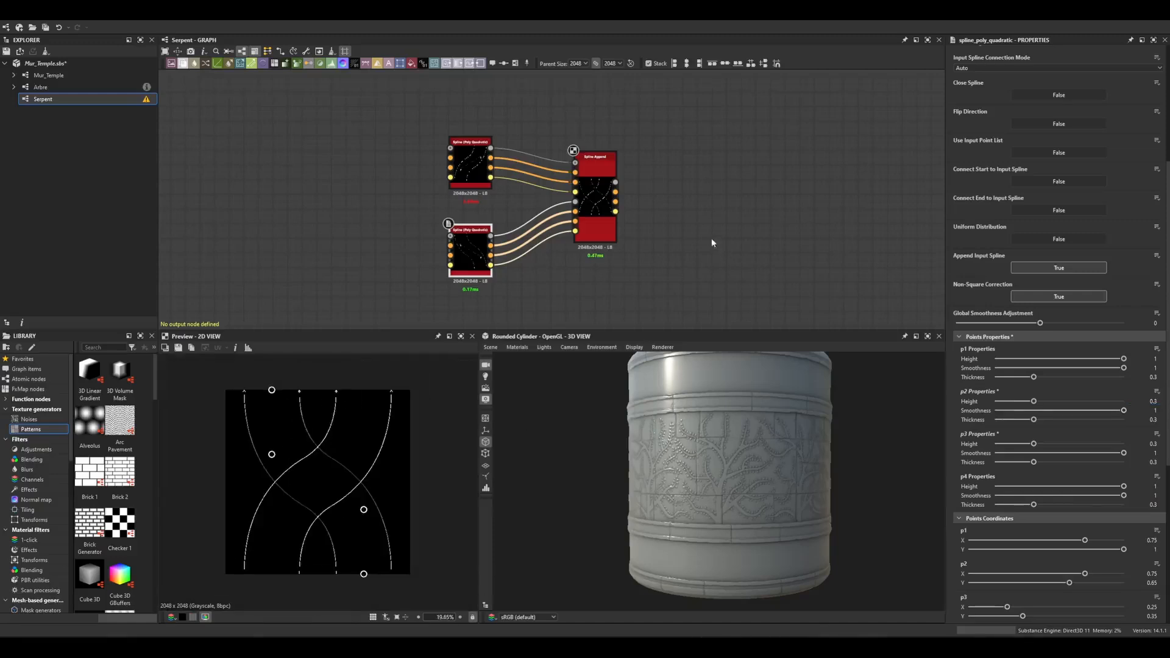
Add a Scatter on Spline Grayscale node and connect the Spline Append output into it.
middle_drag(711, 242, 625, 226)
click(625, 213)
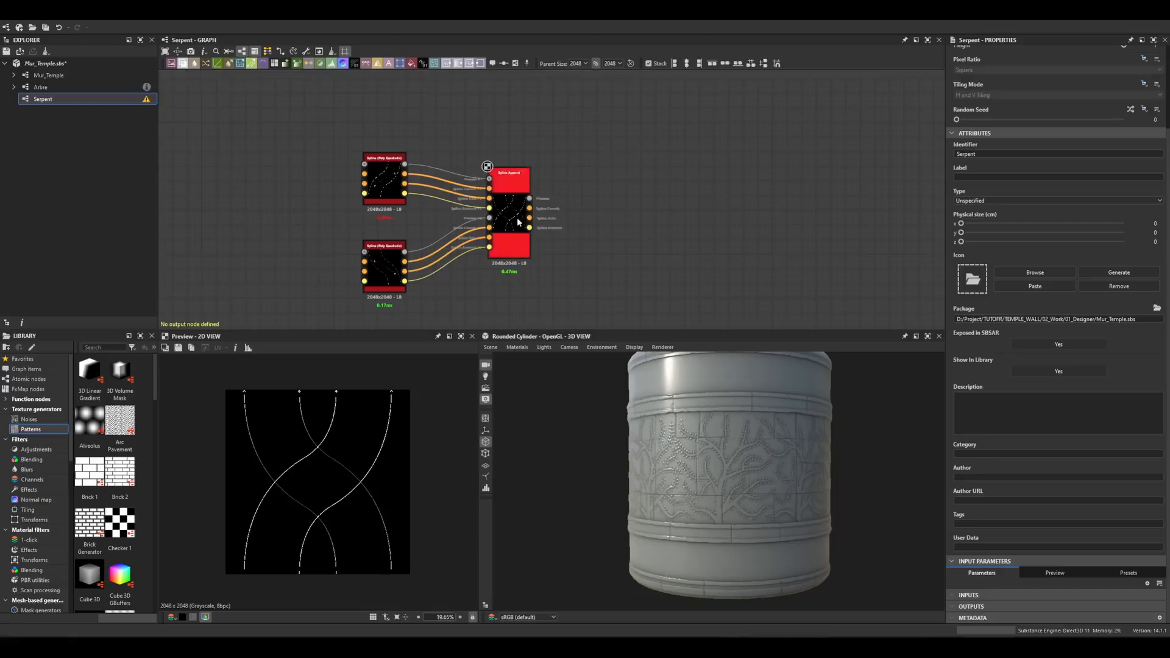
scroll(621, 195, up, 2)
key(space)
text(scatt)
click(674, 229)
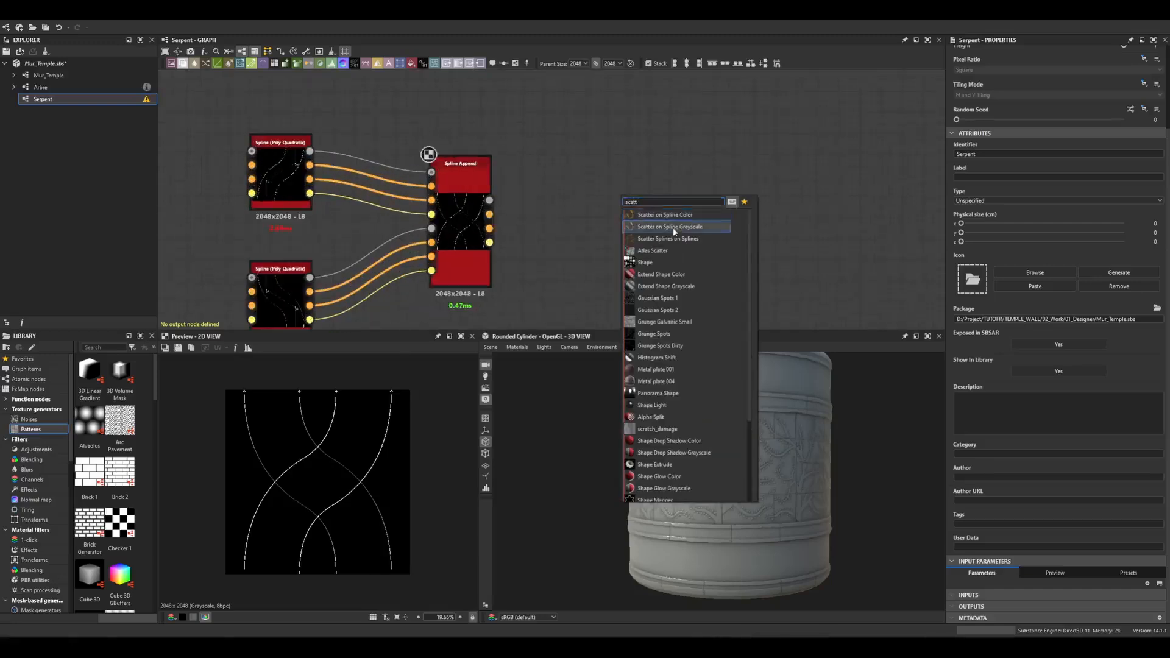
drag(490, 214, 678, 131)
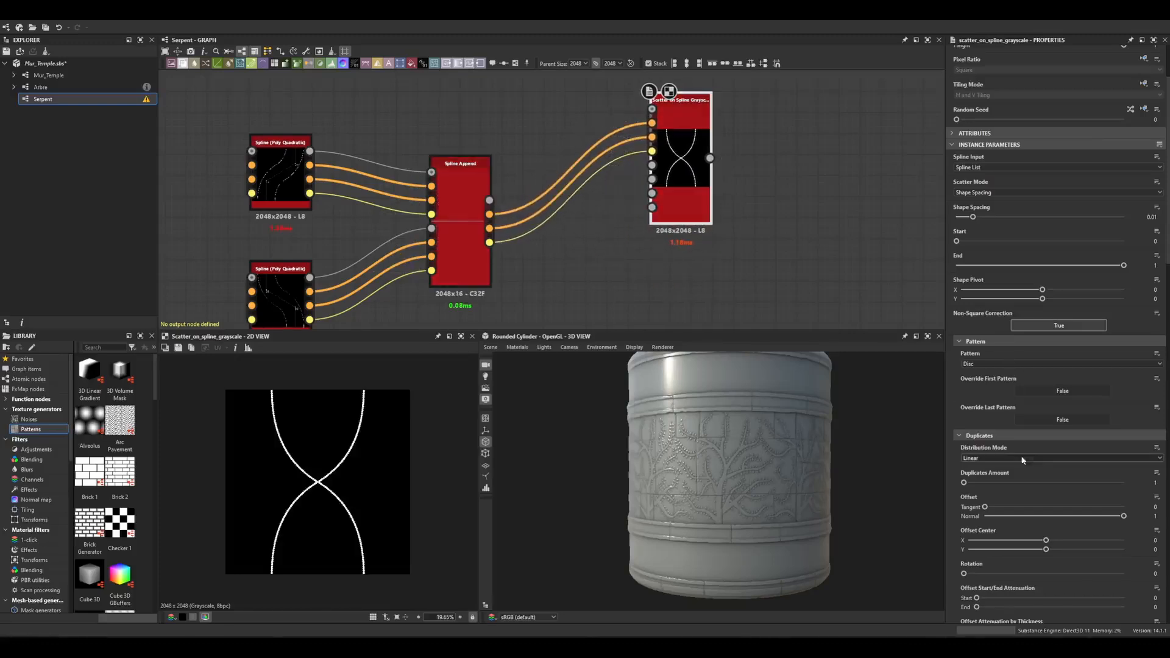
Set the scatter Pattern to Paraboloid and the Size Mode to Use Thickness from Spline.
click(1010, 364)
click(978, 395)
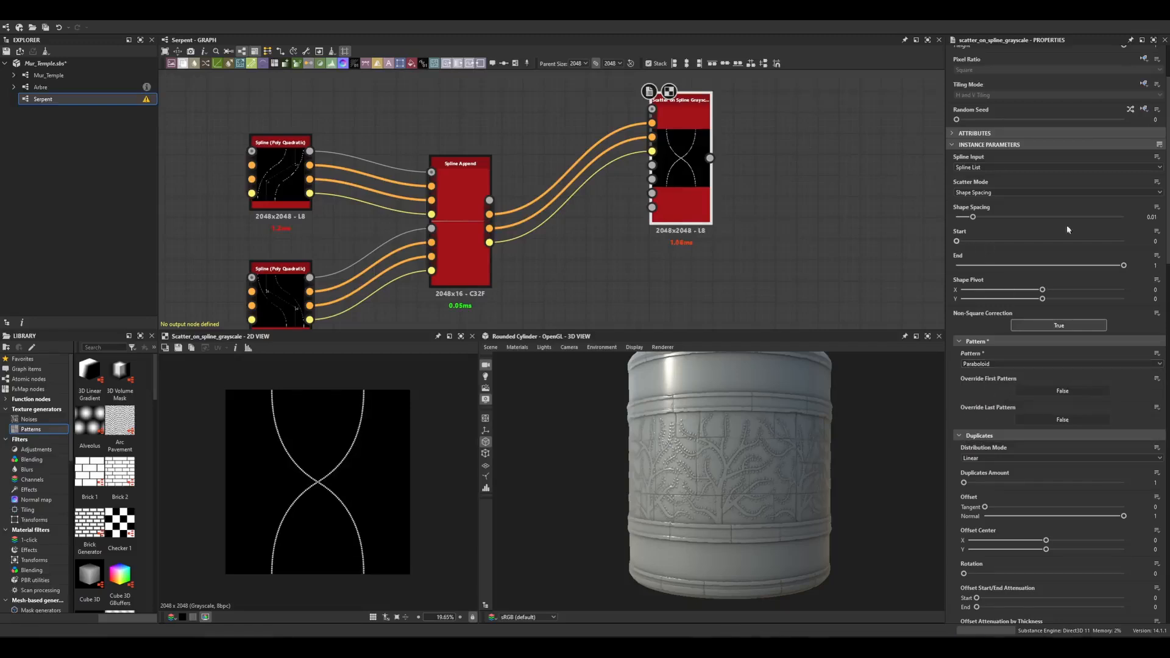
scroll(982, 419, down, 3)
scroll(954, 402, down, 6)
click(984, 339)
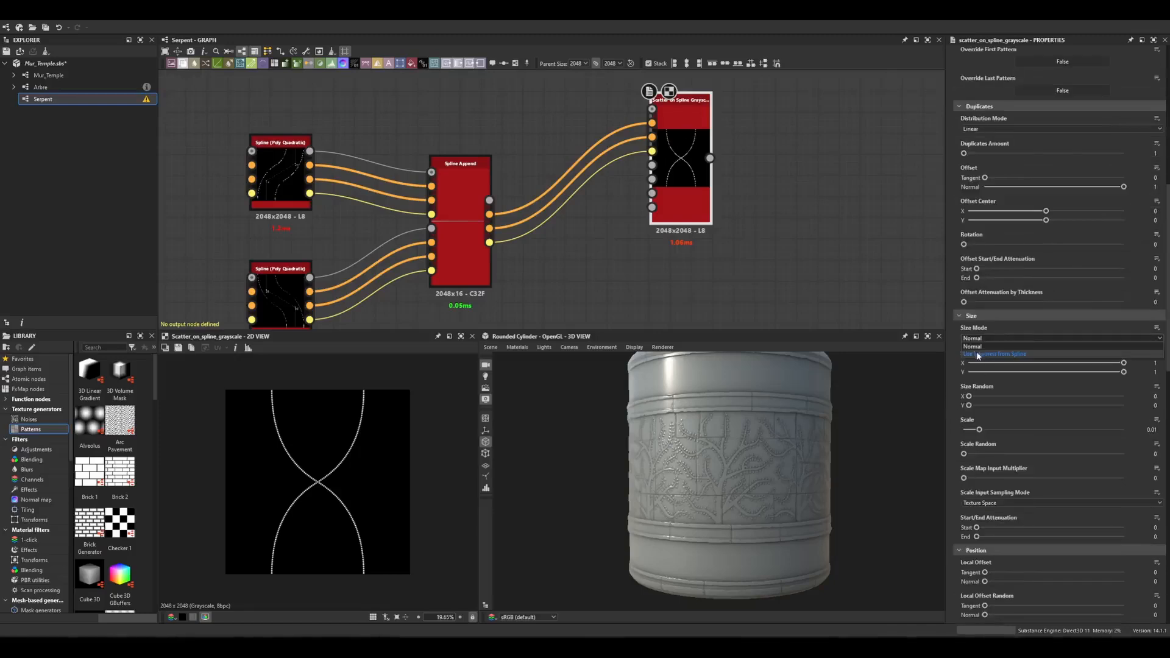
click(982, 355)
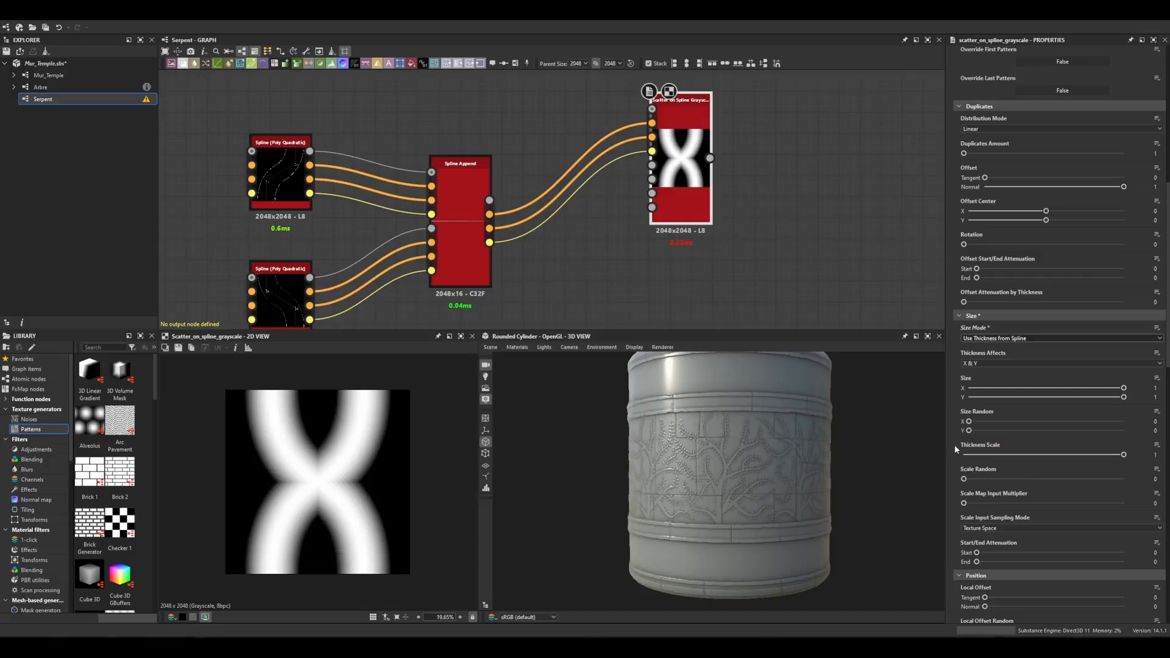
Set the scatter node's Spline Height Multiplier to 1.
scroll(955, 444, down, 1)
scroll(956, 449, down, 15)
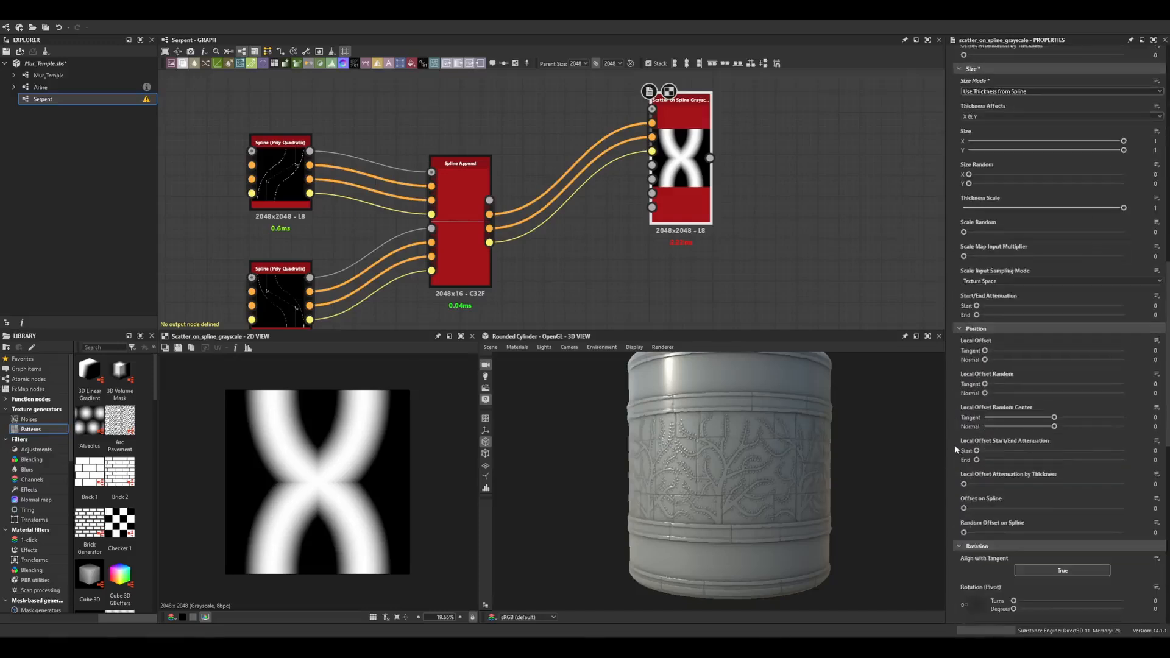
scroll(955, 444, down, 13)
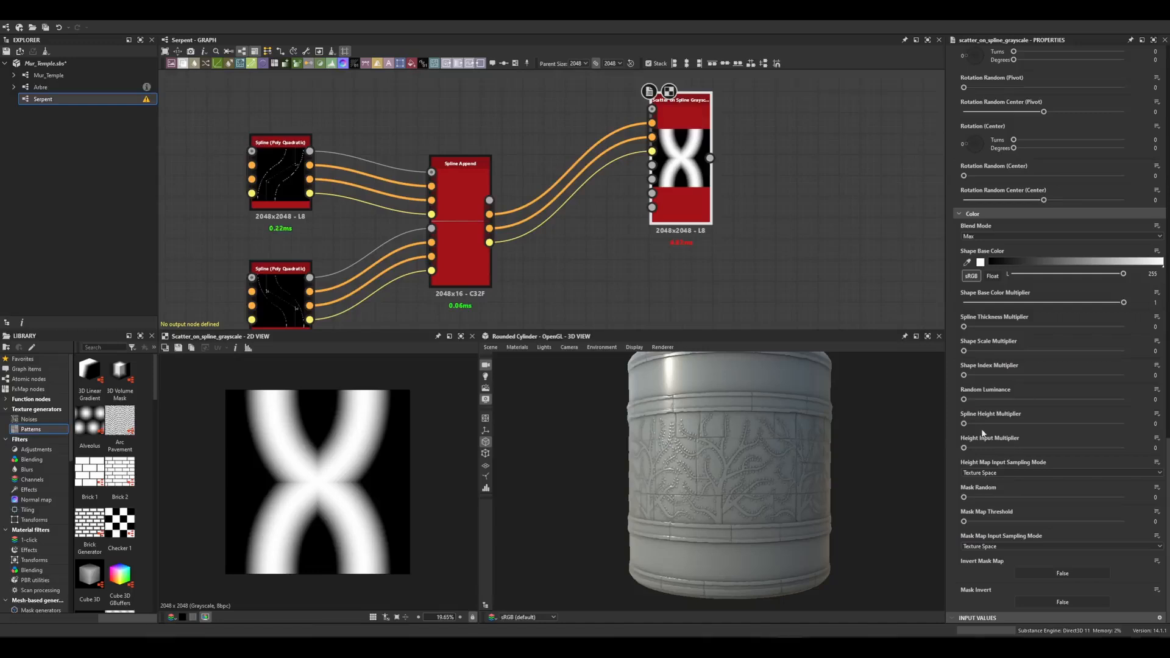
drag(969, 423, 1125, 424)
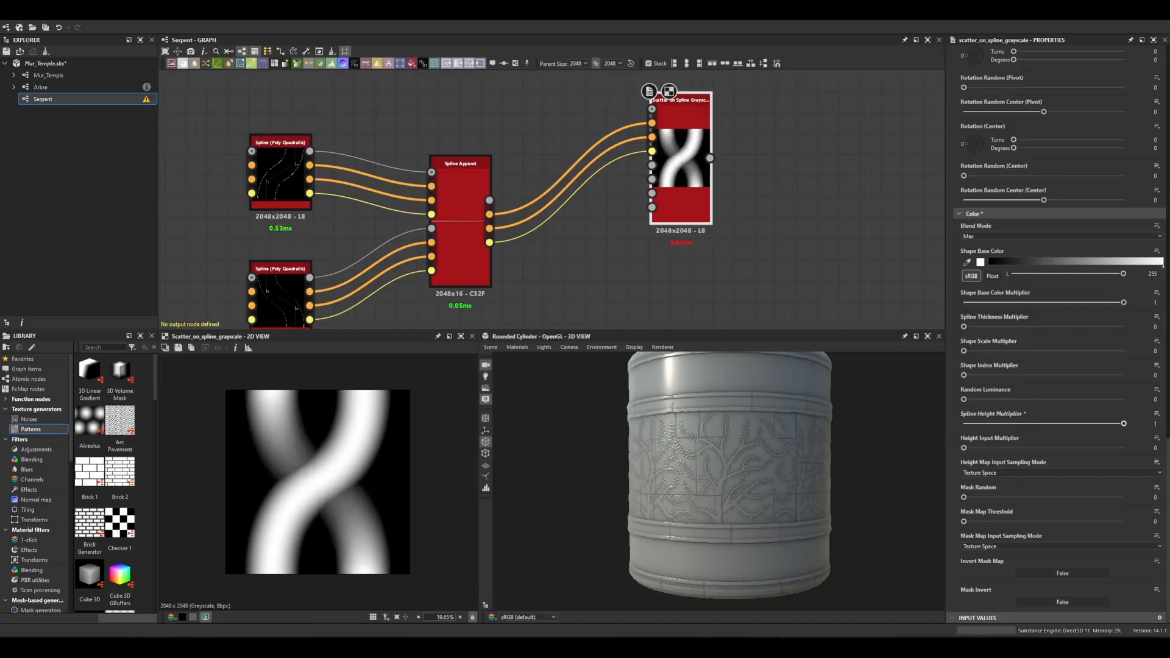
Inspect the scattered braid in the 2D view, including its tiled repetition.
scroll(366, 558, up, 2)
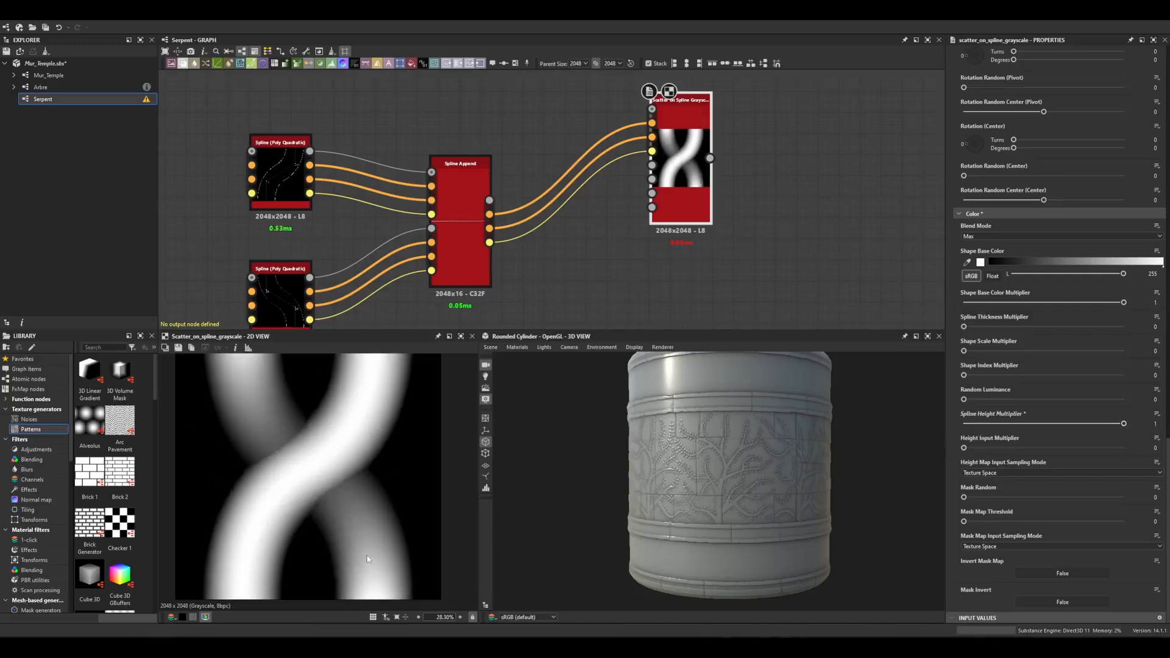
scroll(280, 437, down, 2)
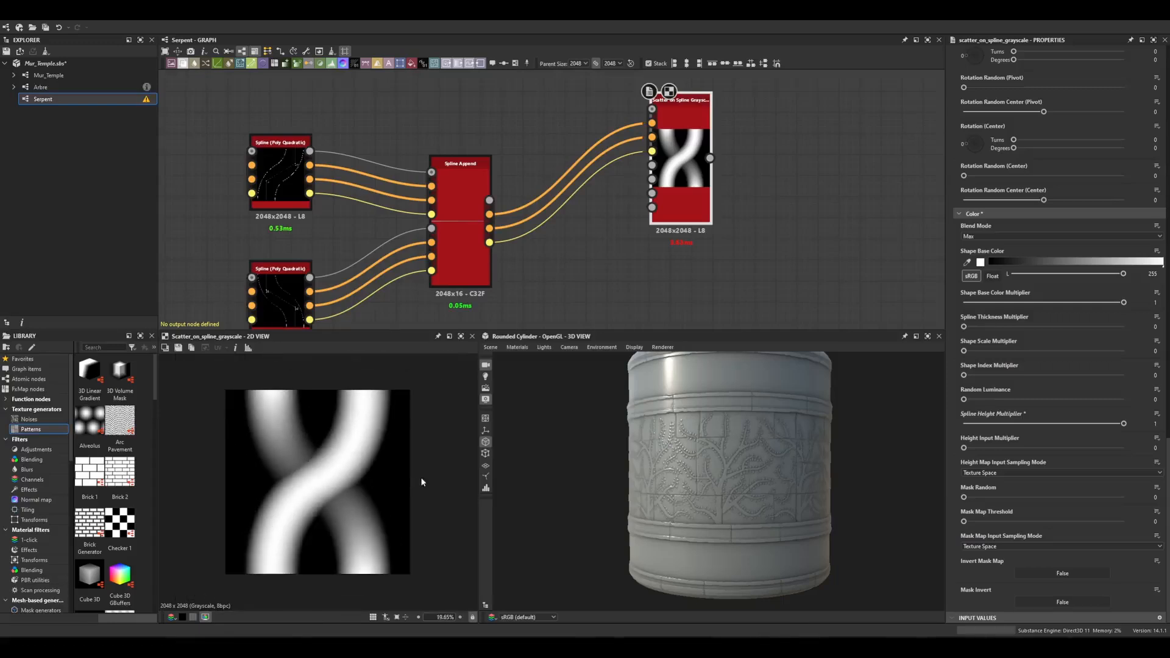
key(space)
scroll(373, 531, down, 4)
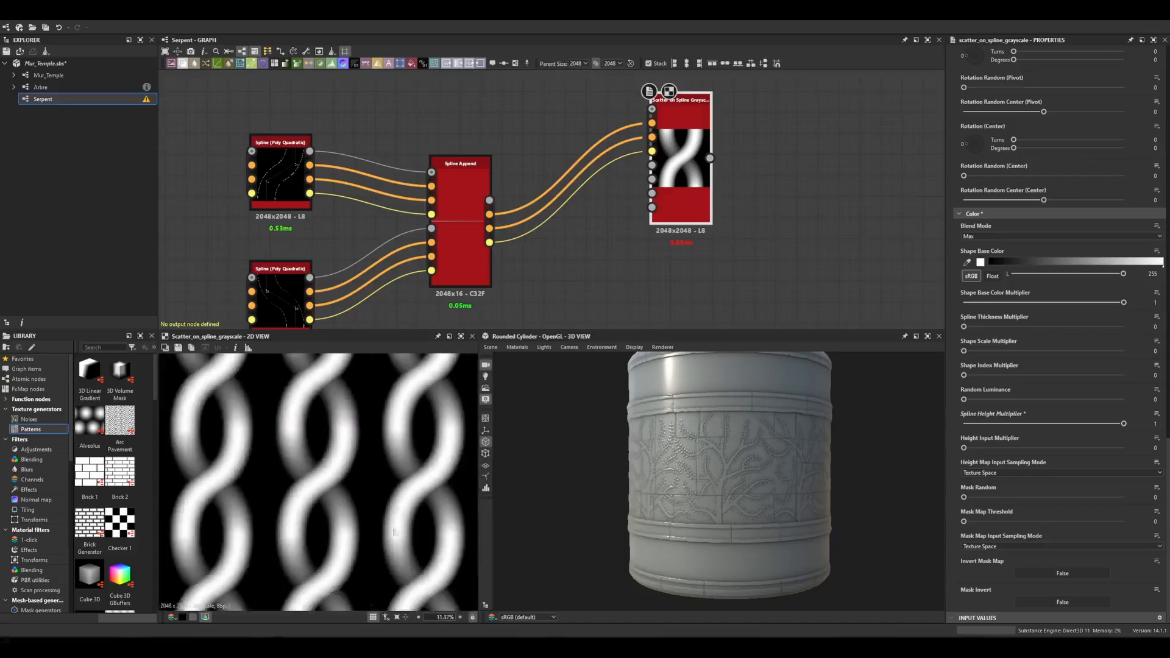
scroll(407, 514, down, 2)
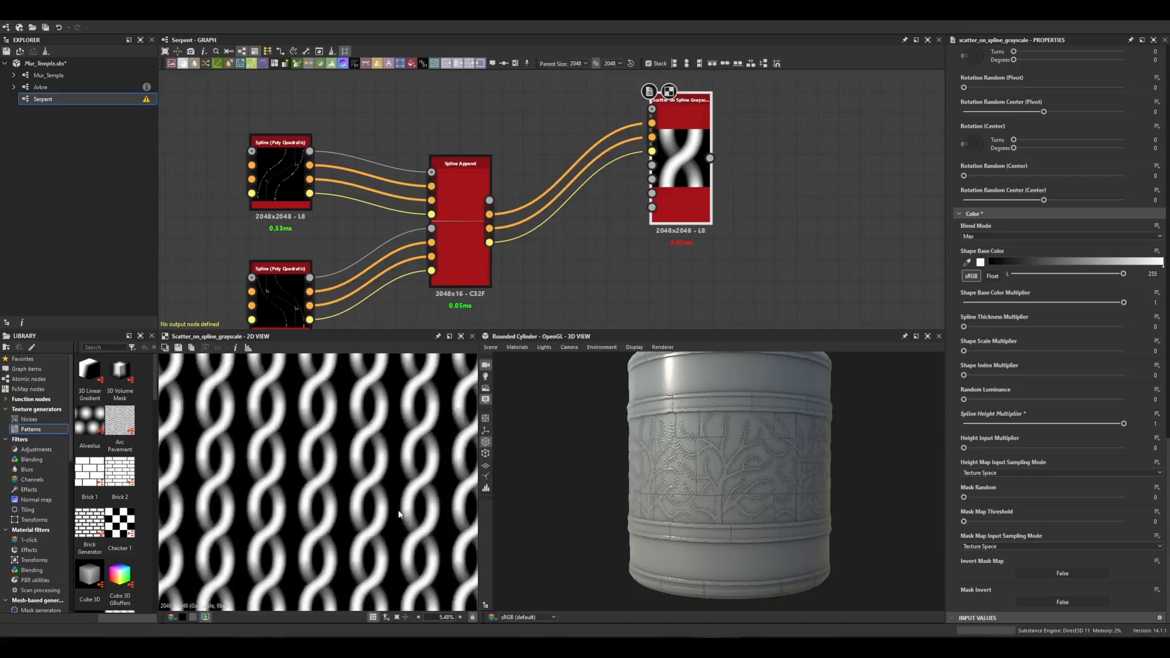
scroll(328, 505, up, 8)
key(space)
scroll(344, 504, down, 1)
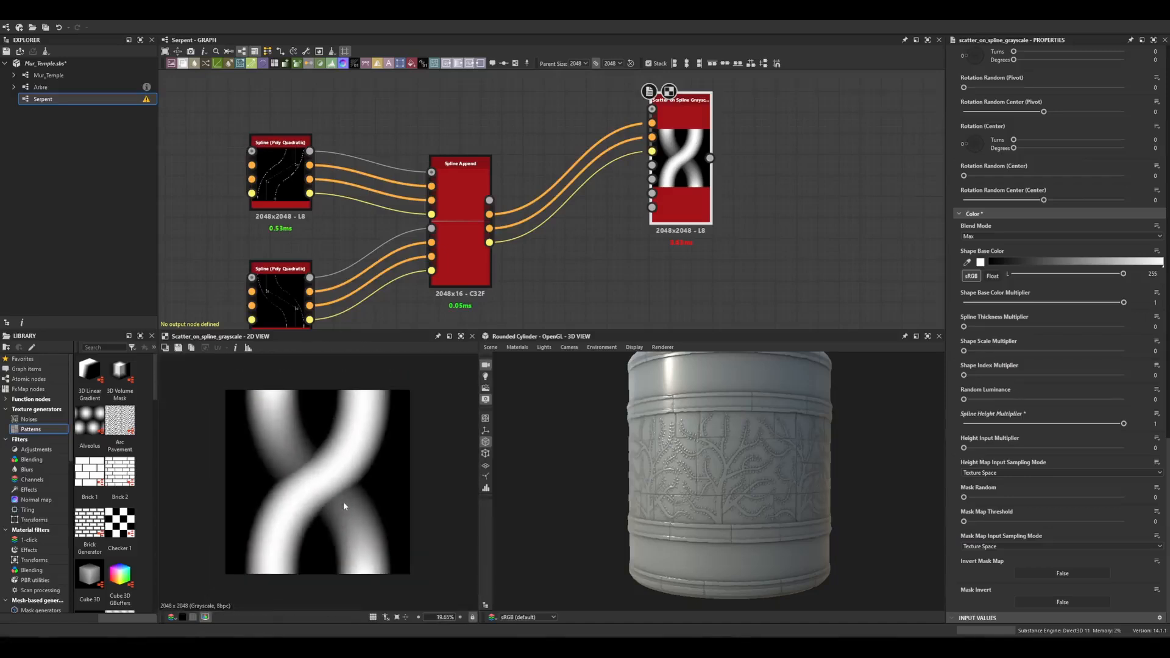
Add a Shape node in empty space below the spline nodes.
scroll(601, 228, down, 1)
scroll(602, 230, down, 1)
middle_drag(602, 229, 636, 157)
drag(698, 136, 698, 180)
middle_drag(624, 241, 663, 223)
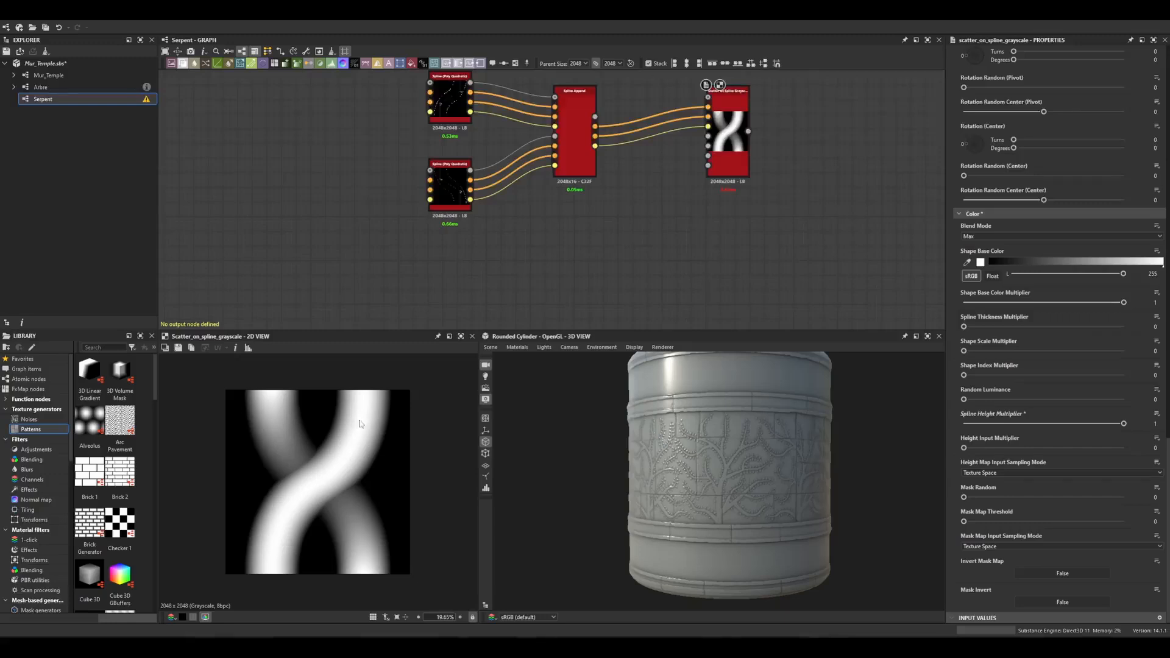
middle_drag(565, 230, 625, 189)
middle_drag(488, 257, 547, 234)
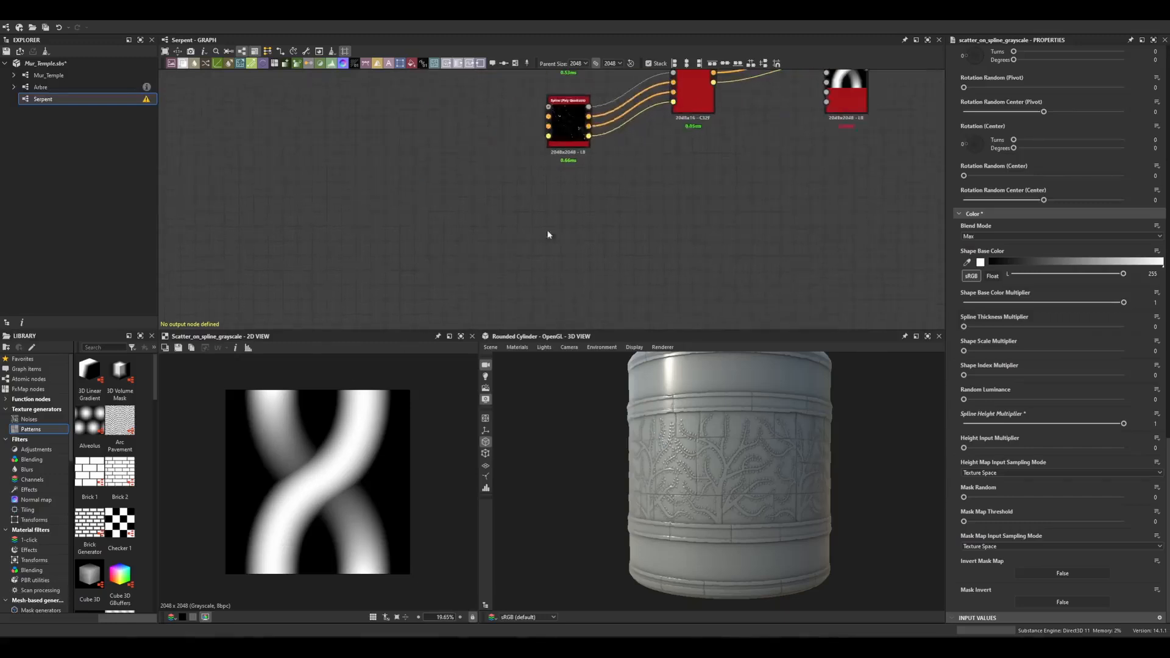
click(523, 236)
key(space)
text(shape)
key(Return)
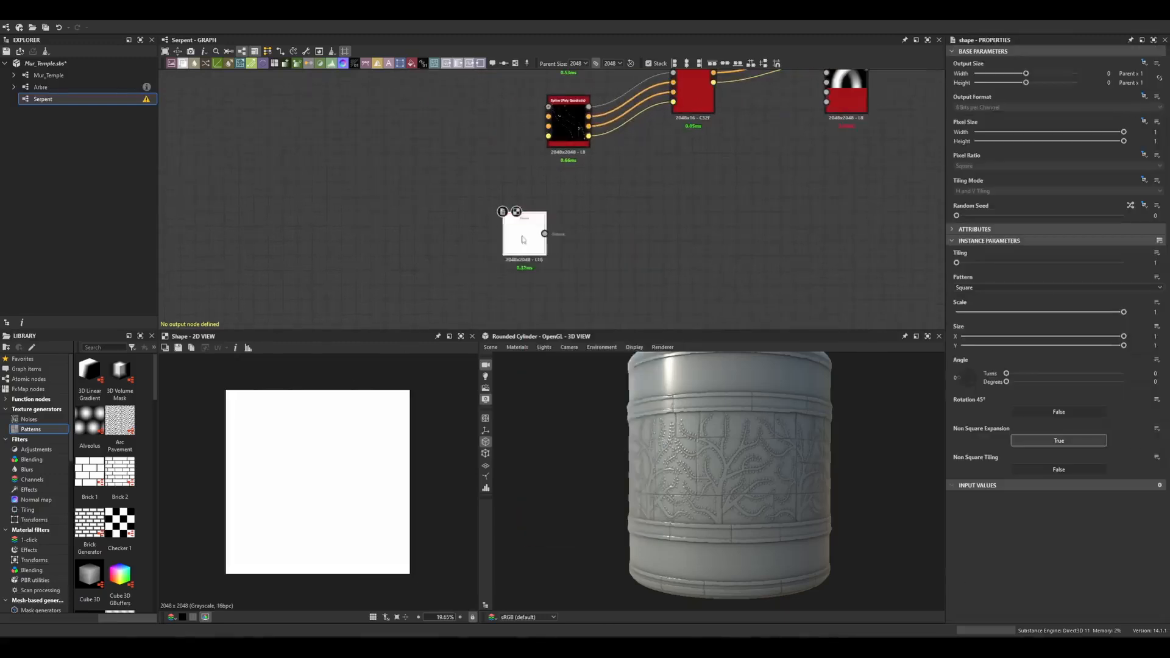
Set the Shape node's Pattern to Disc and its Scale to 0.8.
drag(521, 239, 493, 259)
click(970, 287)
click(962, 293)
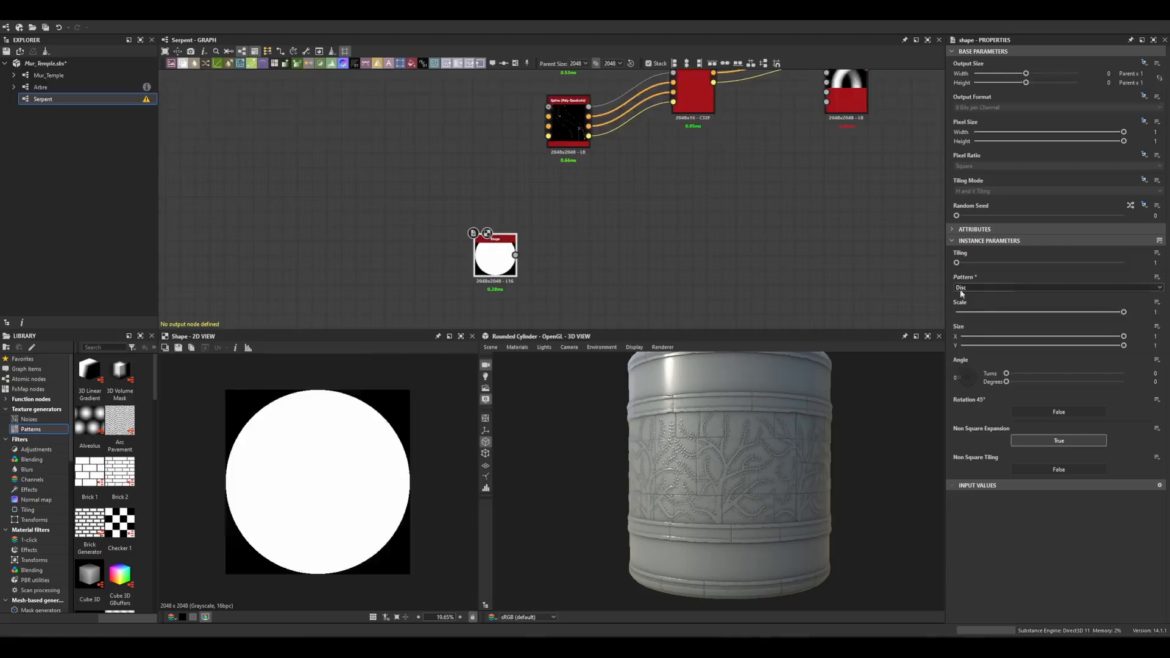
drag(1108, 312, 1091, 312)
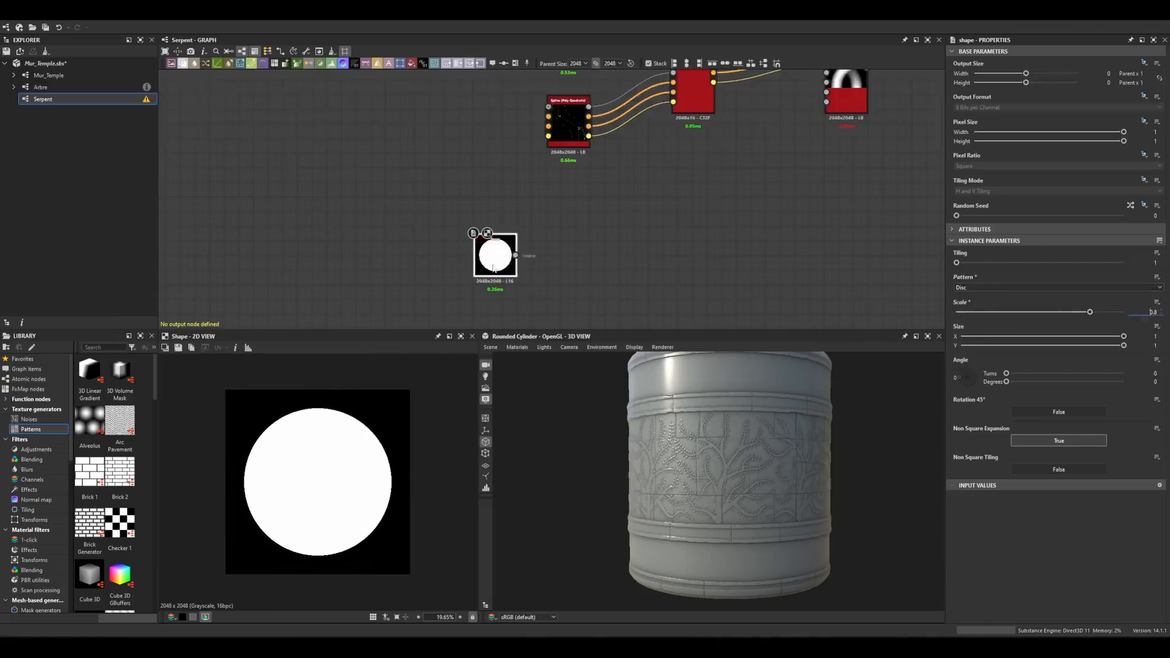
Add a Trapezoid Transform Grayscale node connected after the Shape node.
middle_drag(493, 267, 504, 229)
drag(510, 206, 496, 228)
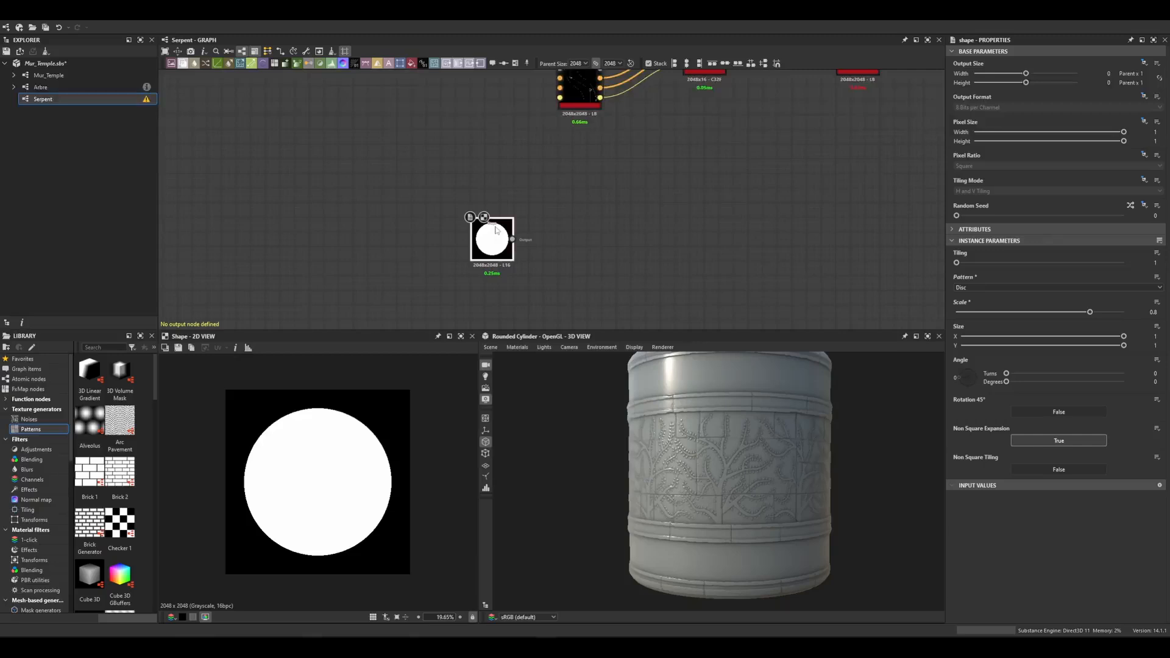
key(space)
text(tr)
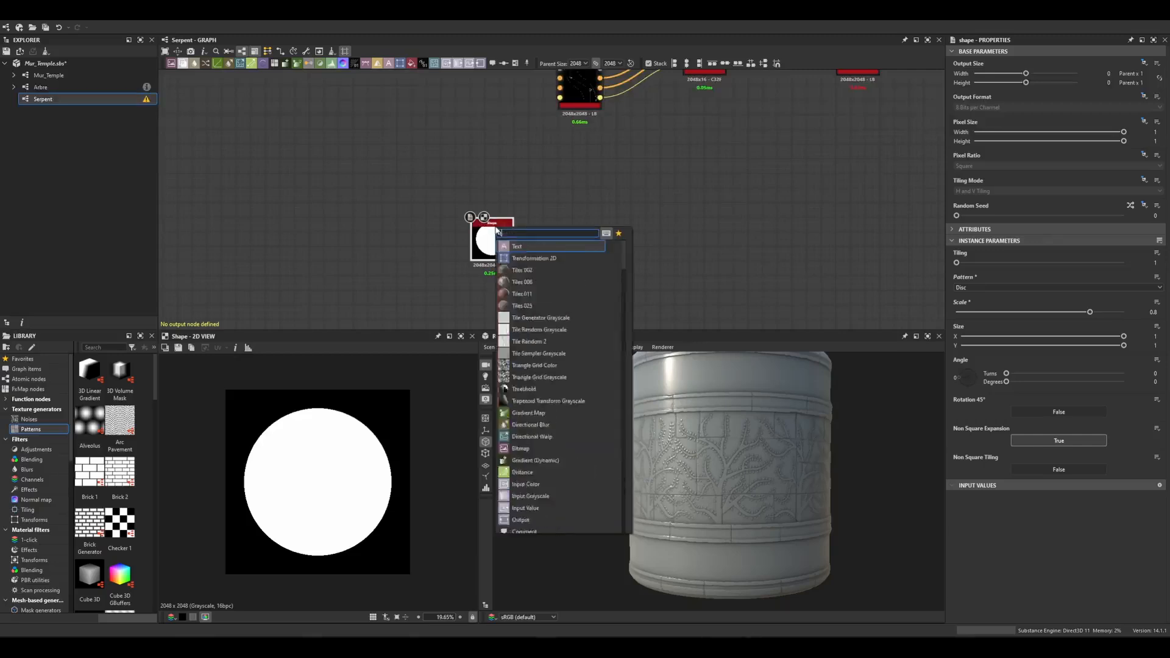
click(548, 283)
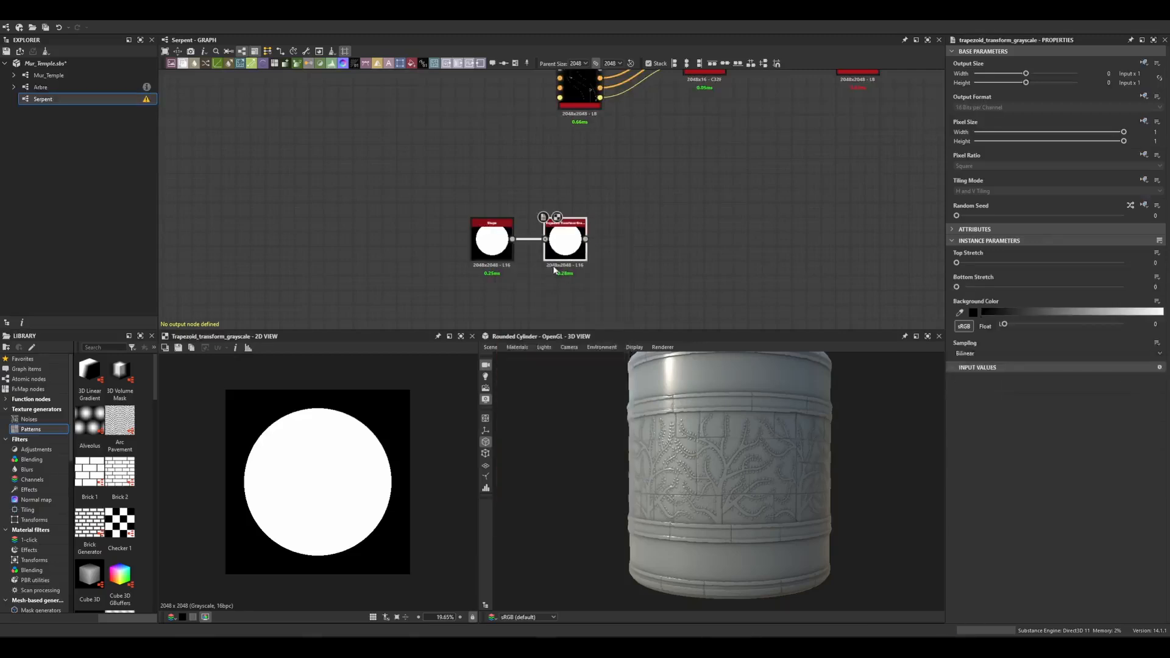
Set the trapezoid transform's Bottom Stretch to 0.5 and its Tiling Mode to No Tiling.
drag(957, 286, 1040, 287)
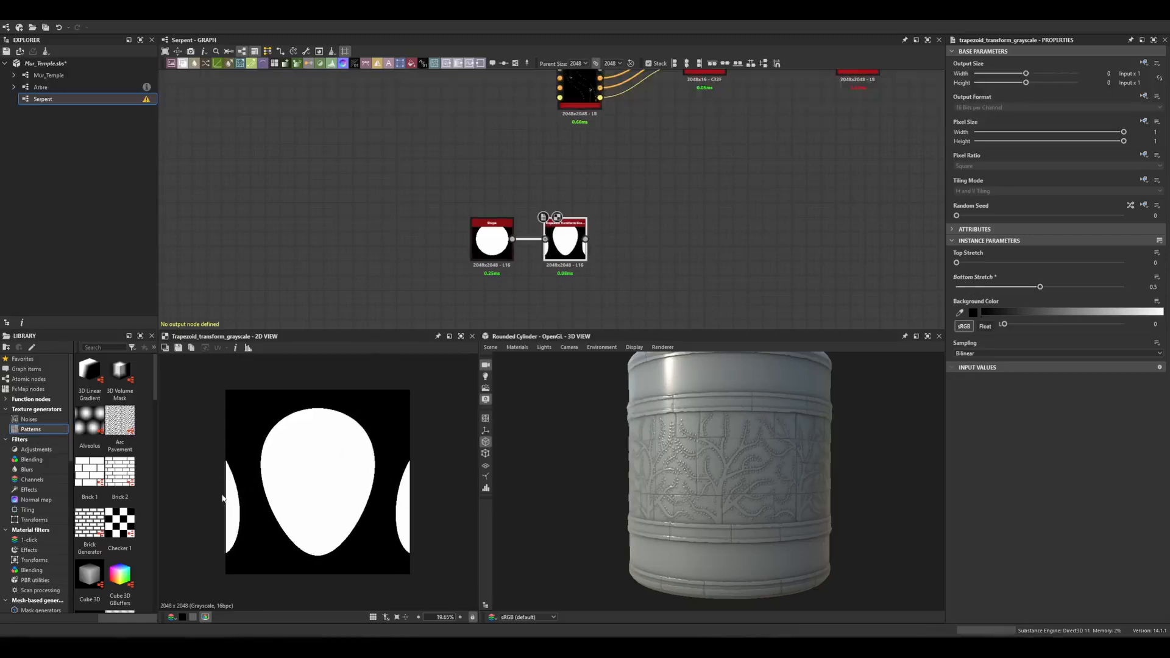
click(1008, 191)
click(985, 200)
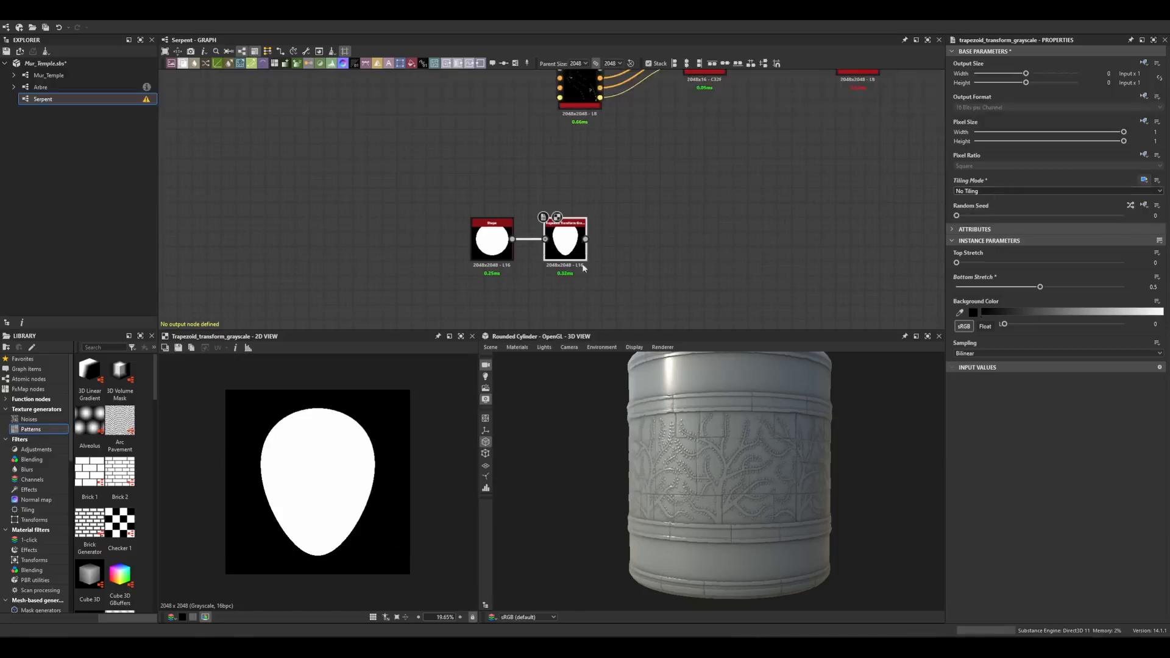
Add a Blur HQ Grayscale node after the trapezoid transform and set its Intensity to 16.
middle_drag(570, 243, 493, 239)
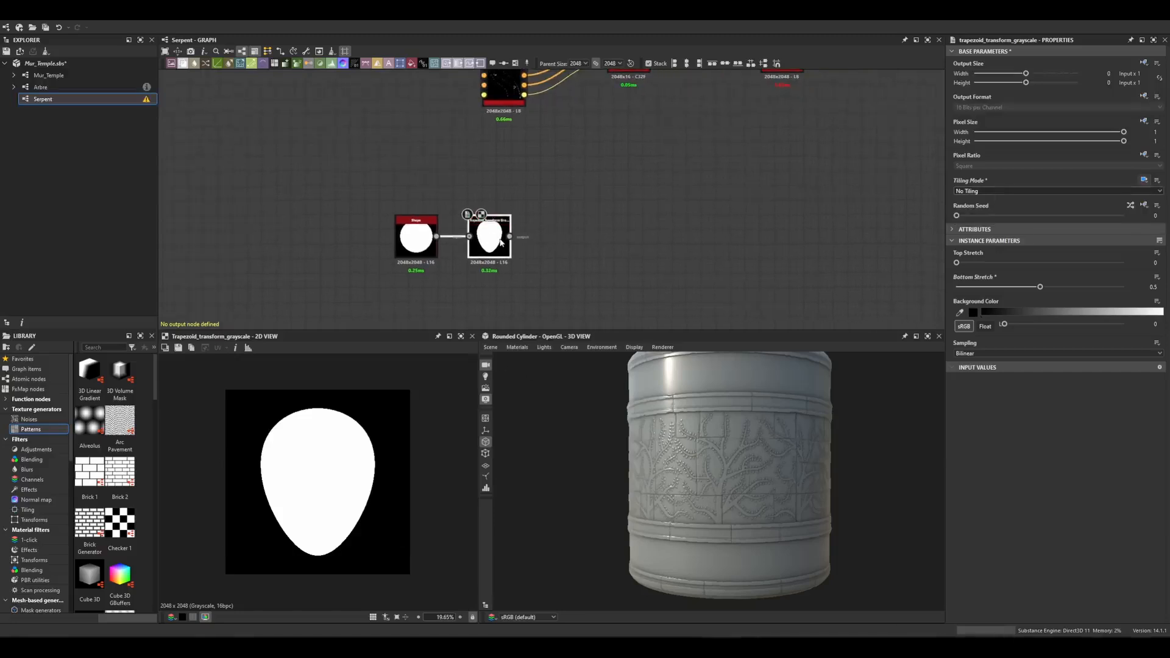
key(space)
text(blur)
key(Down)
key(Return)
drag(562, 229, 561, 184)
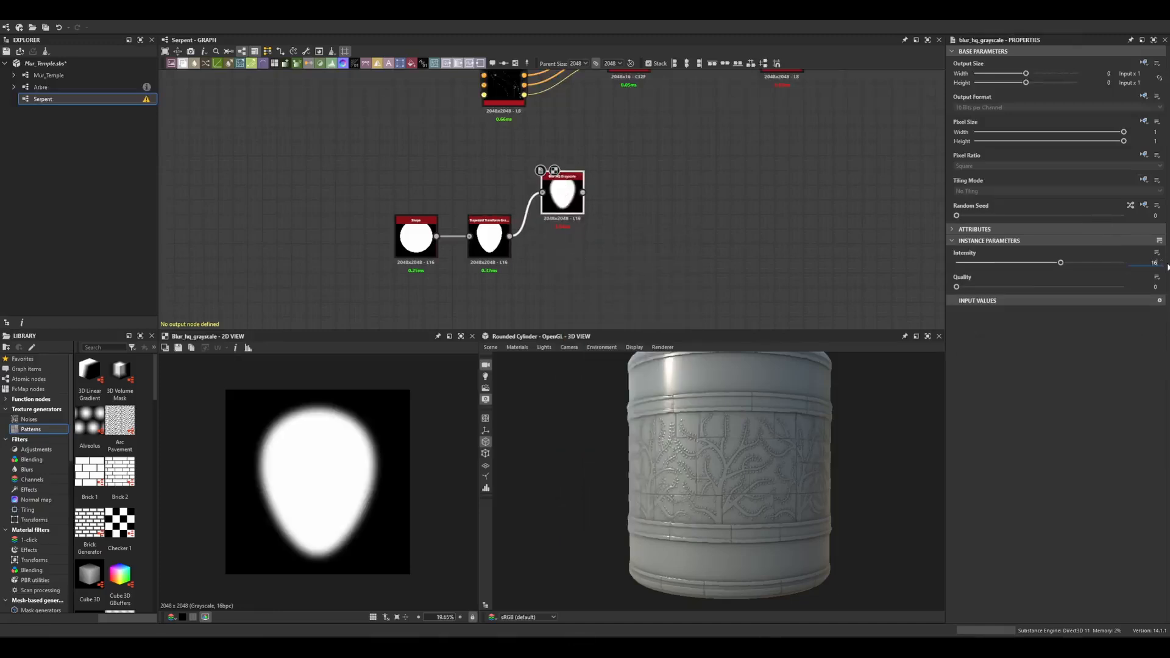
text(16)
key(Return)
Duplicate the blur node and place the copy below, also fed by the trapezoid transform.
click(568, 214)
key(ctrl+d)
drag(553, 279, 567, 285)
click(999, 264)
Add a Blend node combining both blurred shapes and set its Blending Mode to Multiply.
click(662, 246)
key(space)
text(bl)
key(Return)
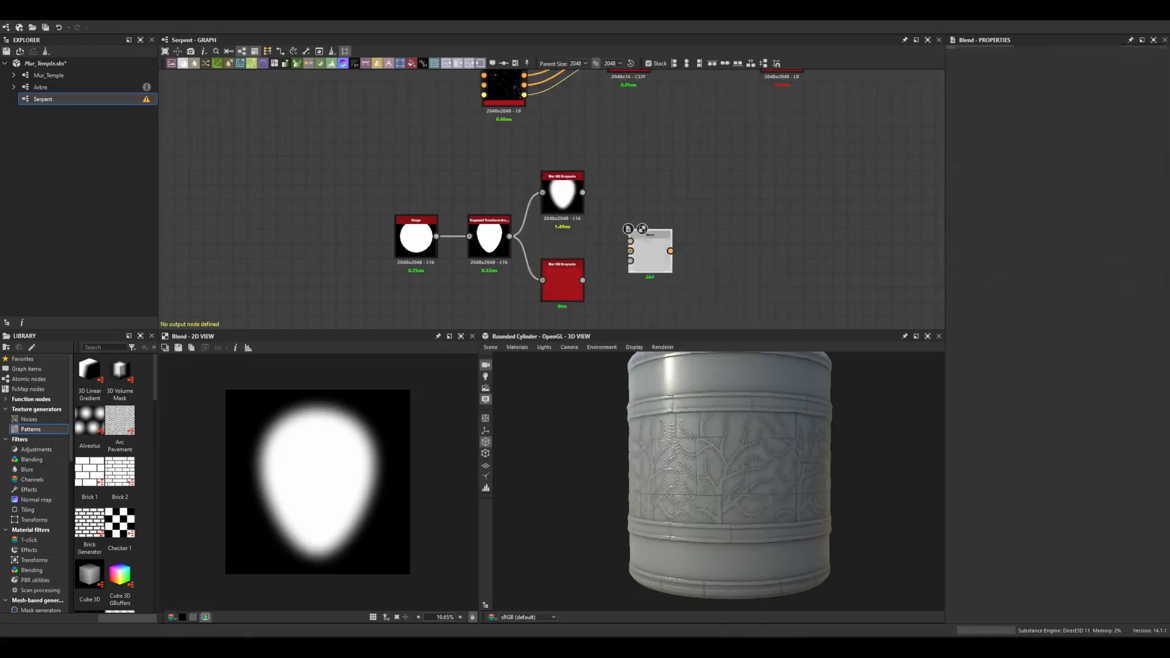
drag(583, 280, 631, 251)
drag(582, 193, 630, 241)
drag(648, 263, 648, 249)
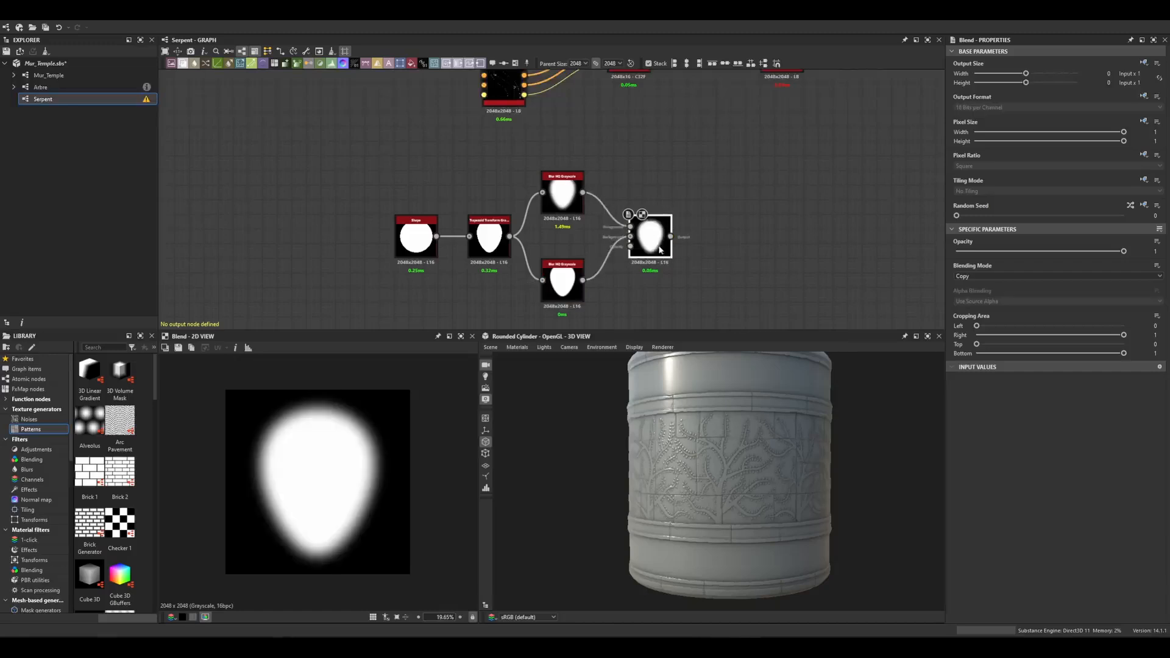
click(1028, 277)
click(982, 307)
Set the lower blur node's Intensity to about 4.18.
scroll(366, 507, up, 3)
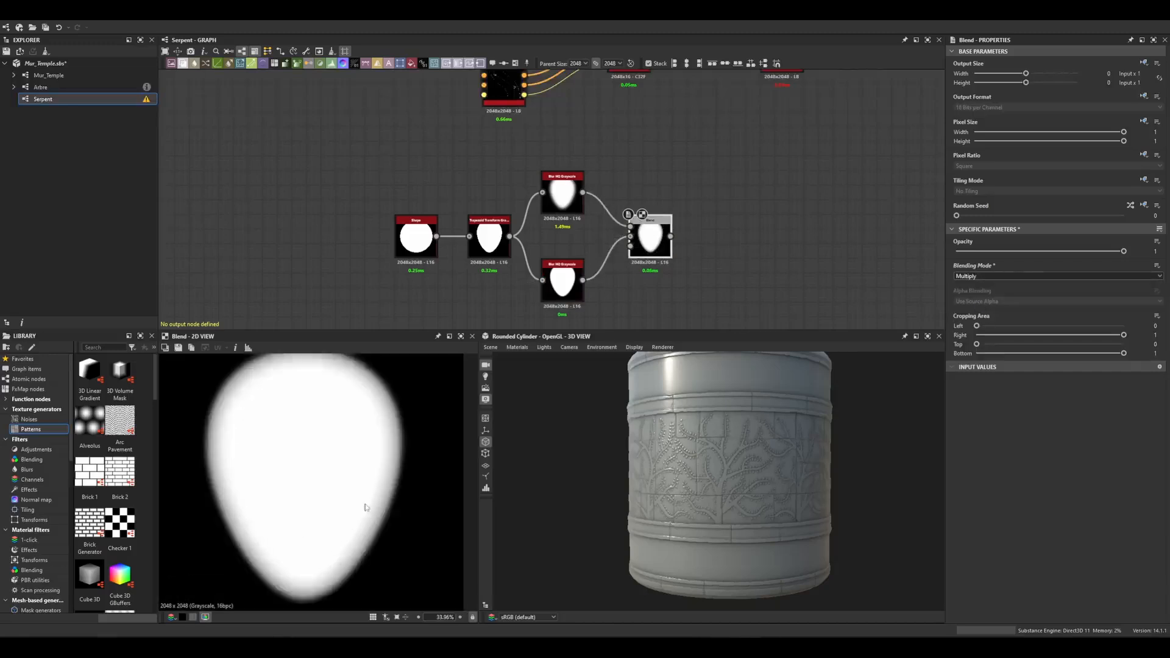
click(562, 280)
click(1000, 263)
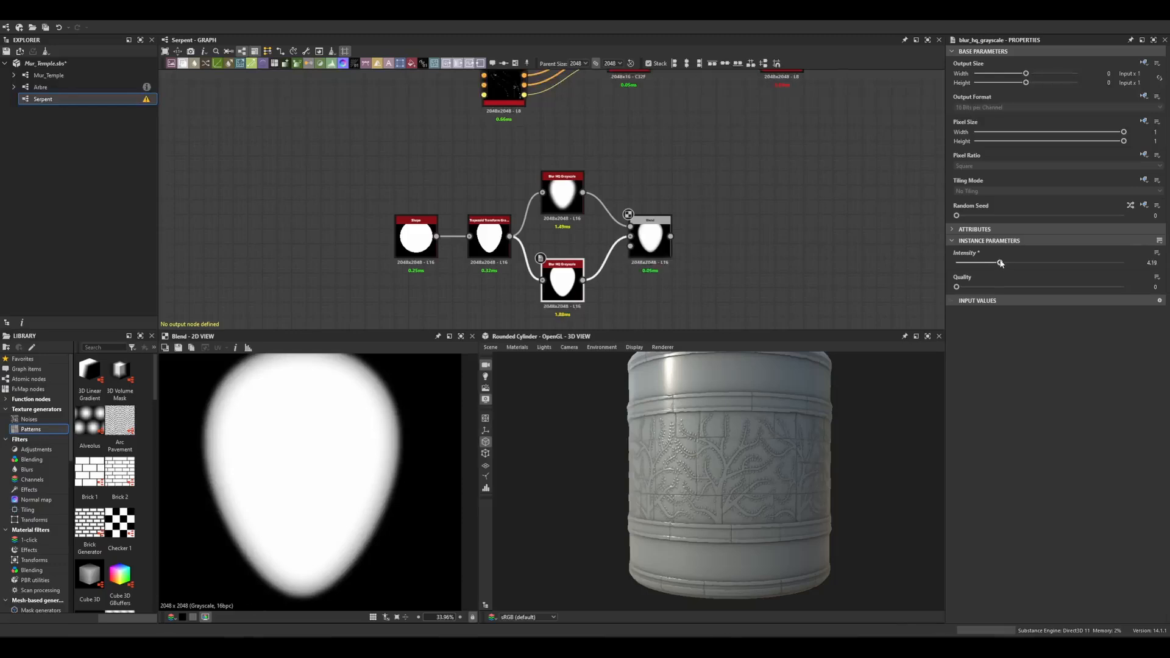
middle_drag(581, 303, 580, 281)
Raise the upper blur node's Intensity with its slider.
click(576, 181)
middle_drag(695, 197, 674, 222)
drag(1096, 263, 1127, 263)
Move the blend node aside and add a second Blend node after it.
click(635, 250)
middle_drag(636, 250, 582, 222)
scroll(615, 219, down, 1)
key(space)
text(bl)
key(Return)
Add a Gradient Linear 1 node and connect it into the second blend node.
key(space)
text(grad)
click(600, 262)
drag(558, 164, 643, 232)
Set the second blend node's Blending Mode to Multiply.
click(966, 287)
click(975, 308)
double_click(646, 235)
click(1057, 276)
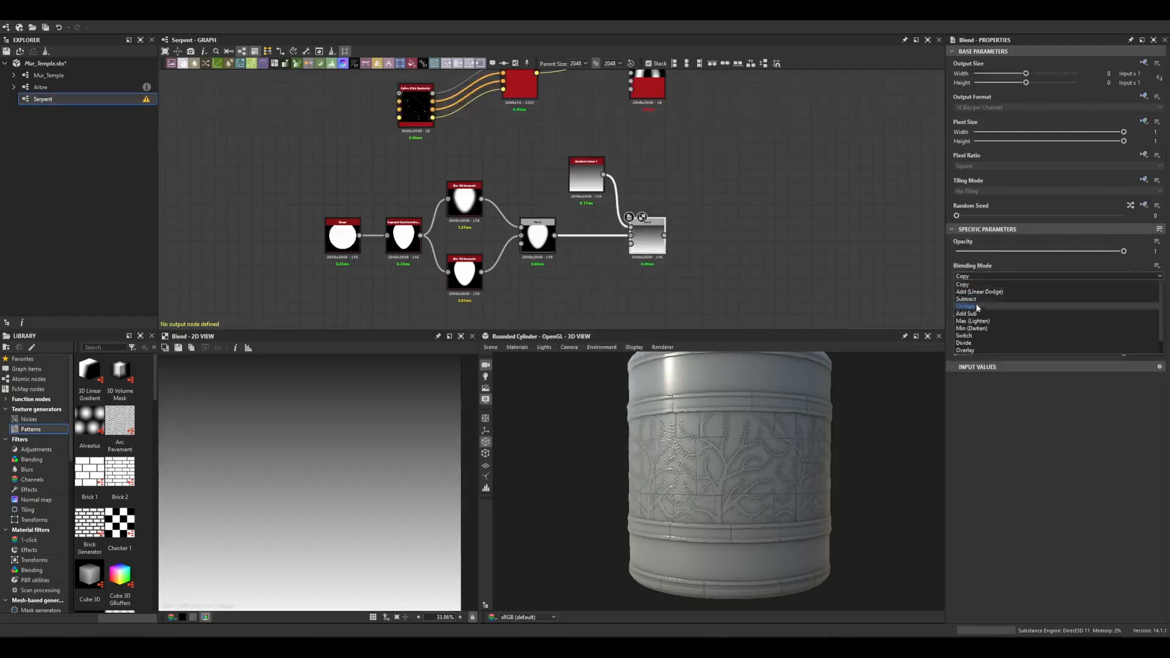
click(975, 312)
scroll(324, 477, up, 1)
Reposition the gradient node above the second blend node.
drag(586, 178, 597, 189)
click(650, 230)
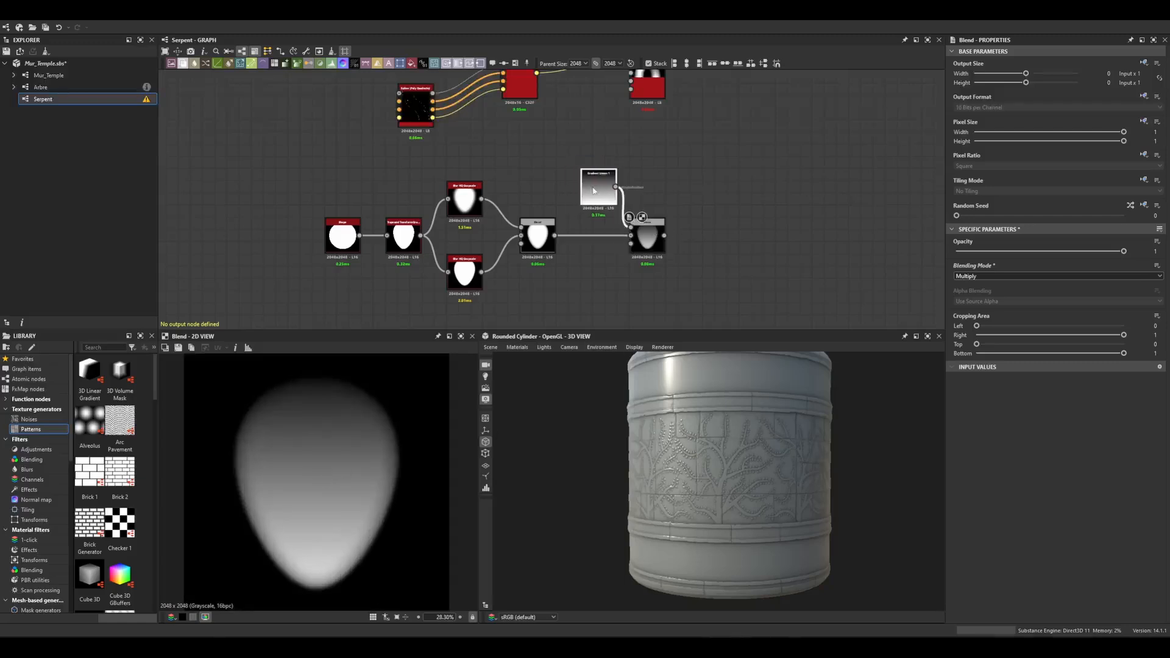
scroll(627, 200, down, 3)
drag(678, 177, 450, 264)
drag(628, 196, 506, 197)
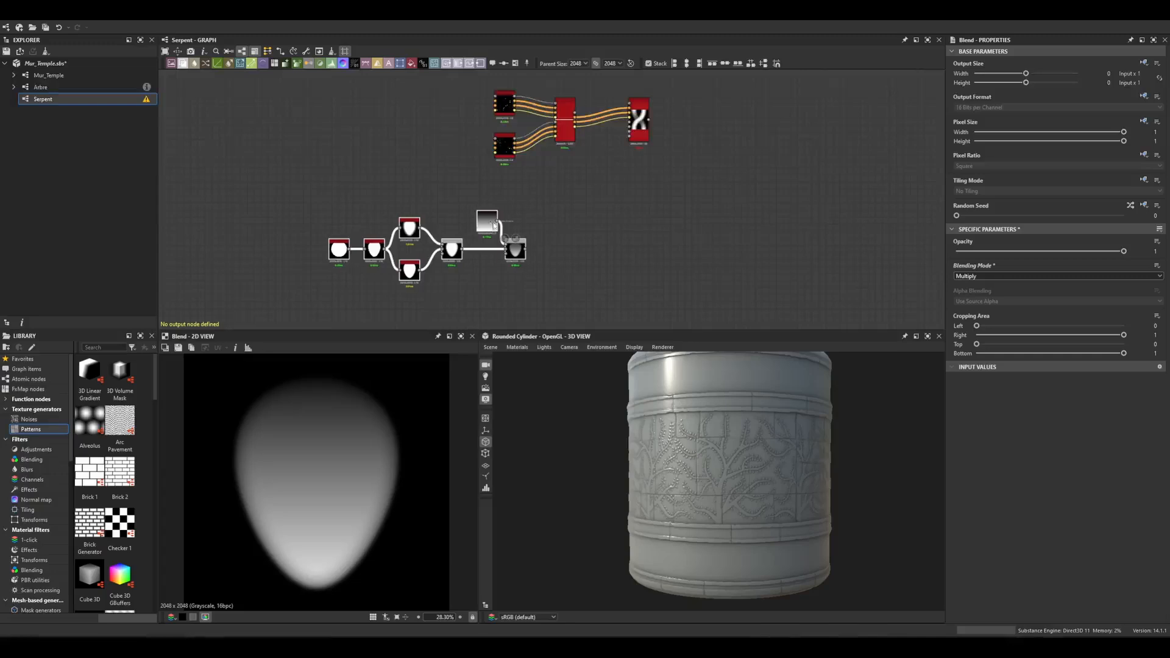
Add a Tile Generator after the second blend node and set its Pattern to Image Input.
scroll(530, 247, up, 3)
click(537, 245)
key(space)
text(tile g)
click(598, 261)
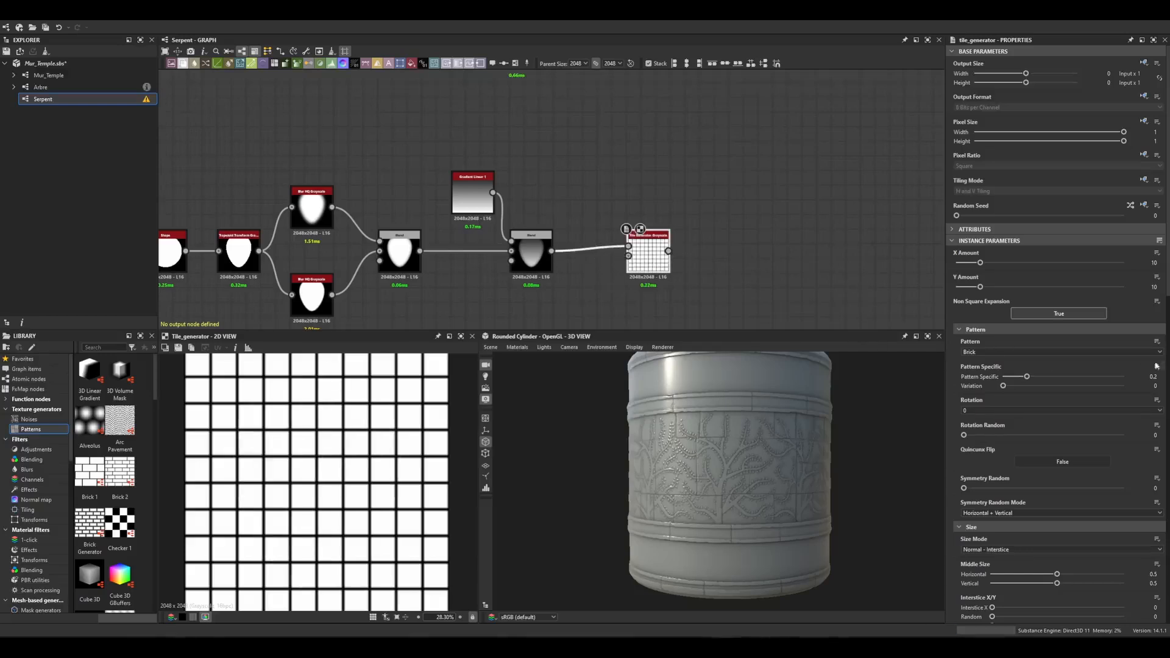
click(1013, 351)
click(979, 361)
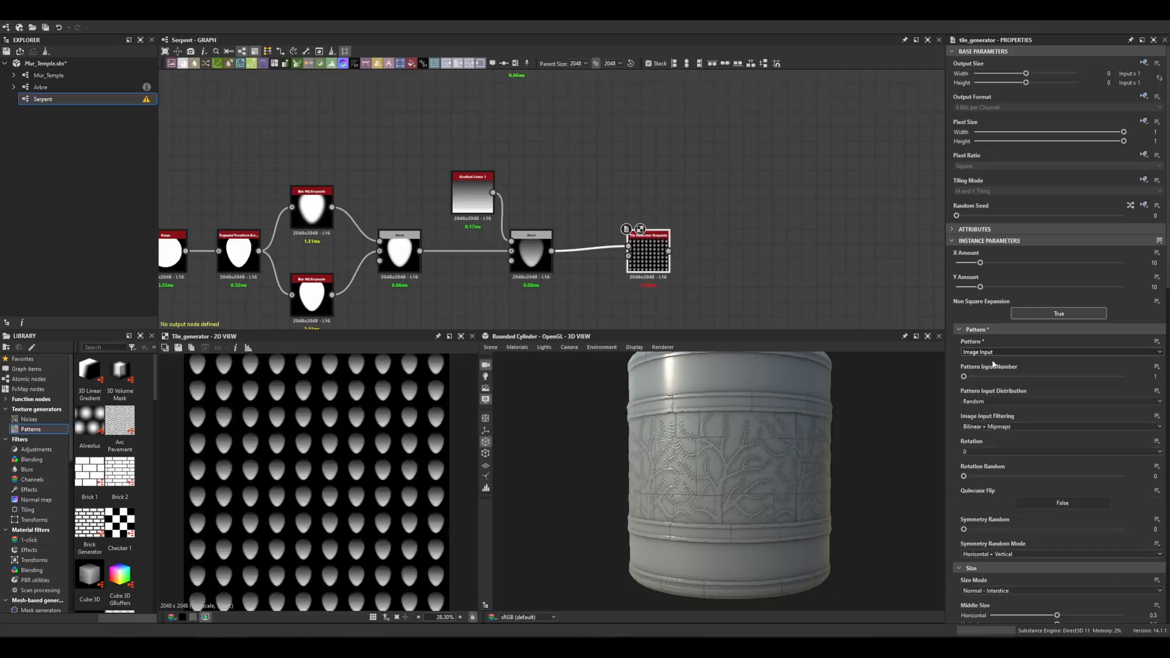
Set the tile generator's X Amount and Y Amount to 5.
click(1154, 263)
key(Tab)
text(5)
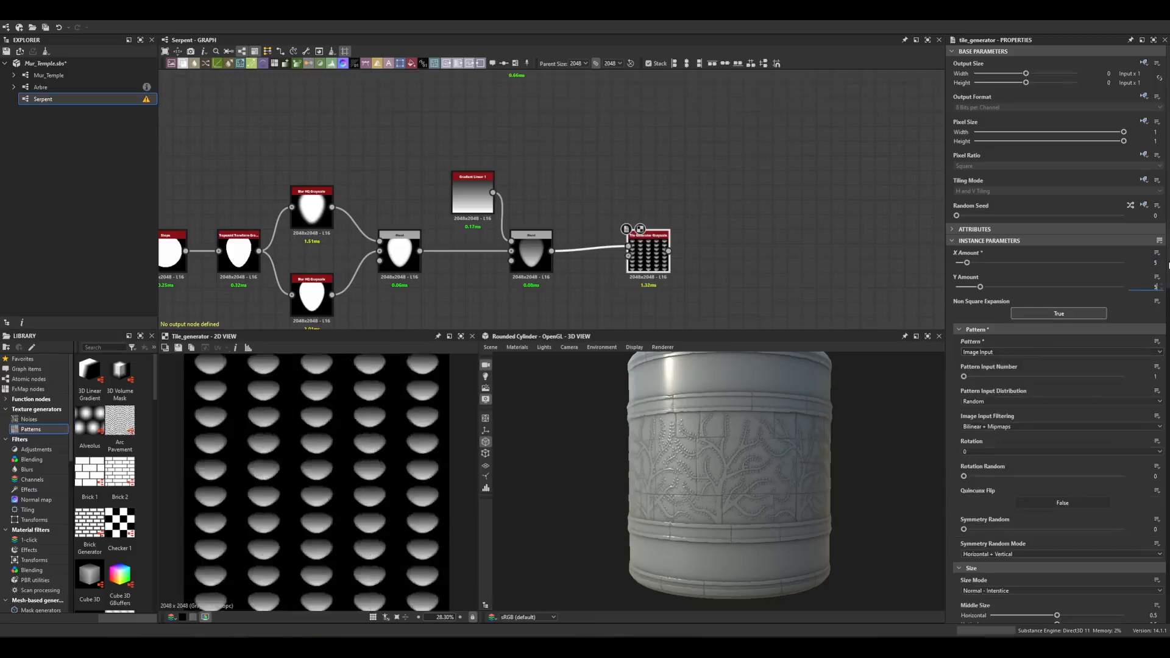
key(Return)
Set the tile generator's Scale to 2.
click(833, 185)
middle_drag(706, 231, 705, 198)
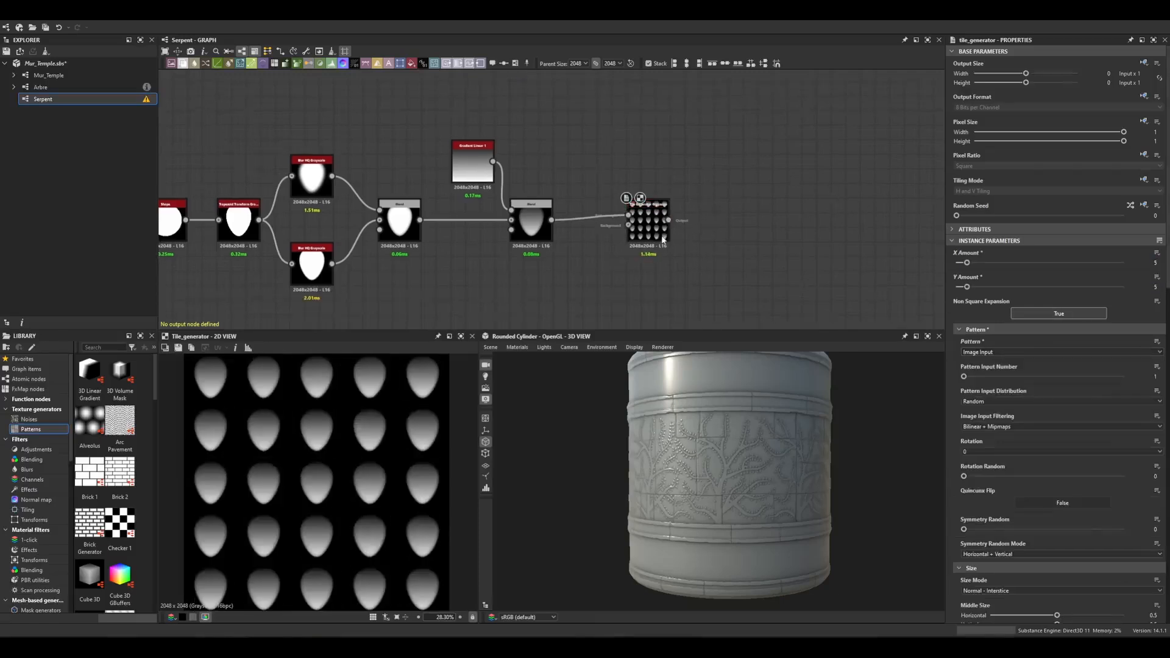
scroll(960, 460, down, 10)
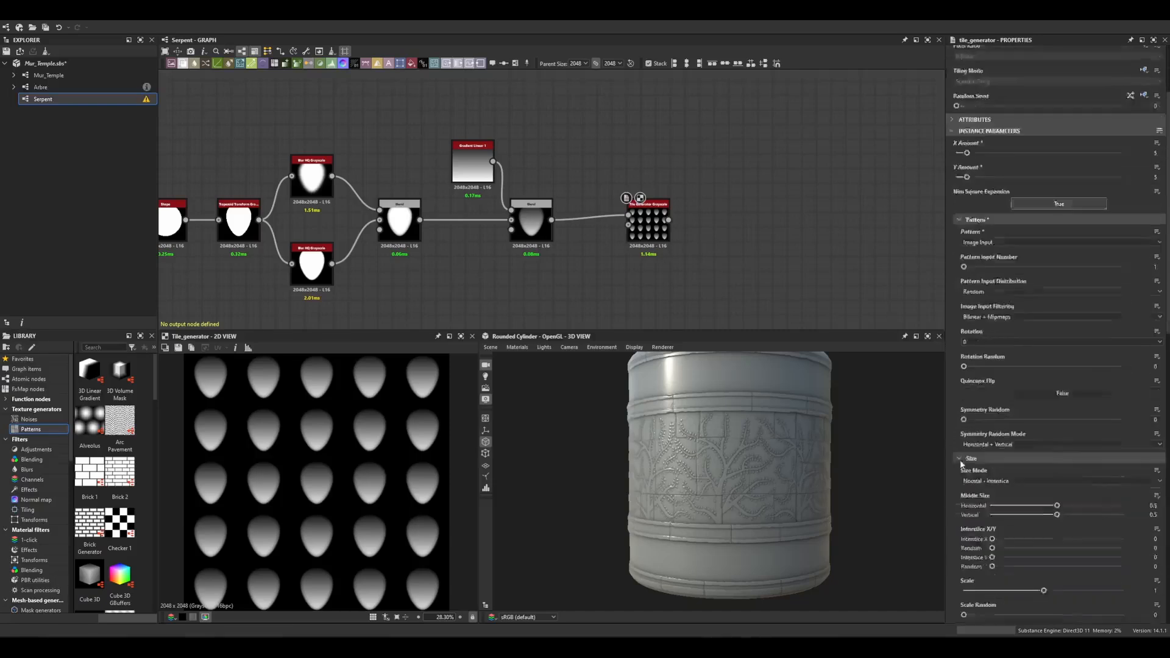
click(1154, 398)
text(2)
key(Return)
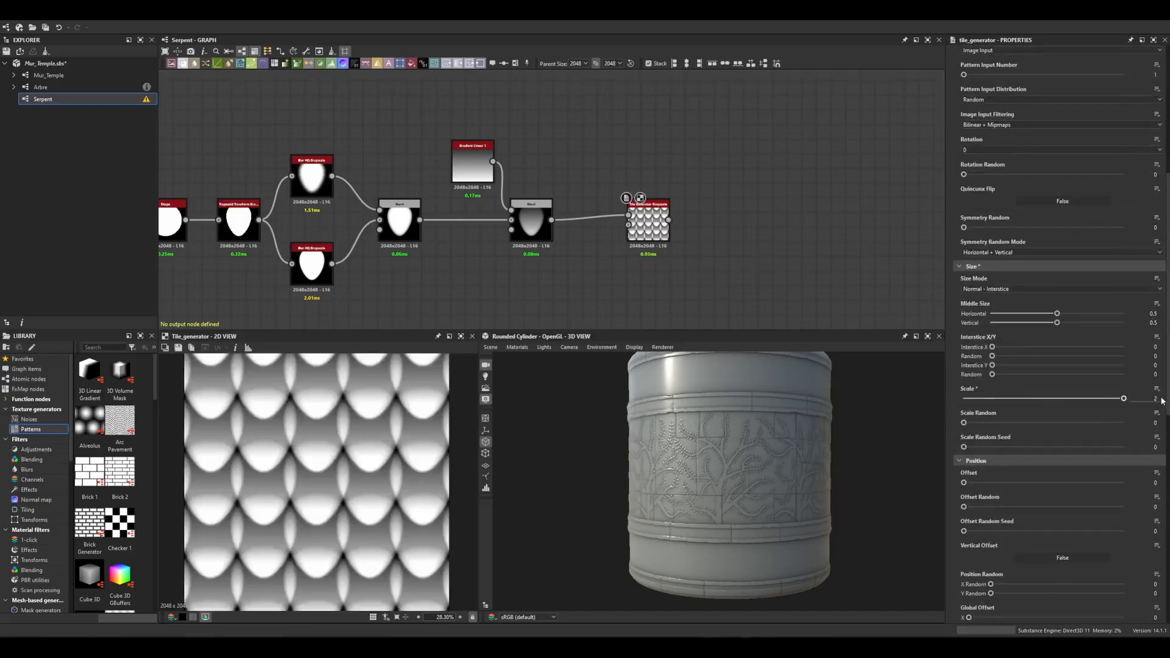
Set the tile generator's Blending Mode to Max.
scroll(964, 523, down, 15)
click(969, 509)
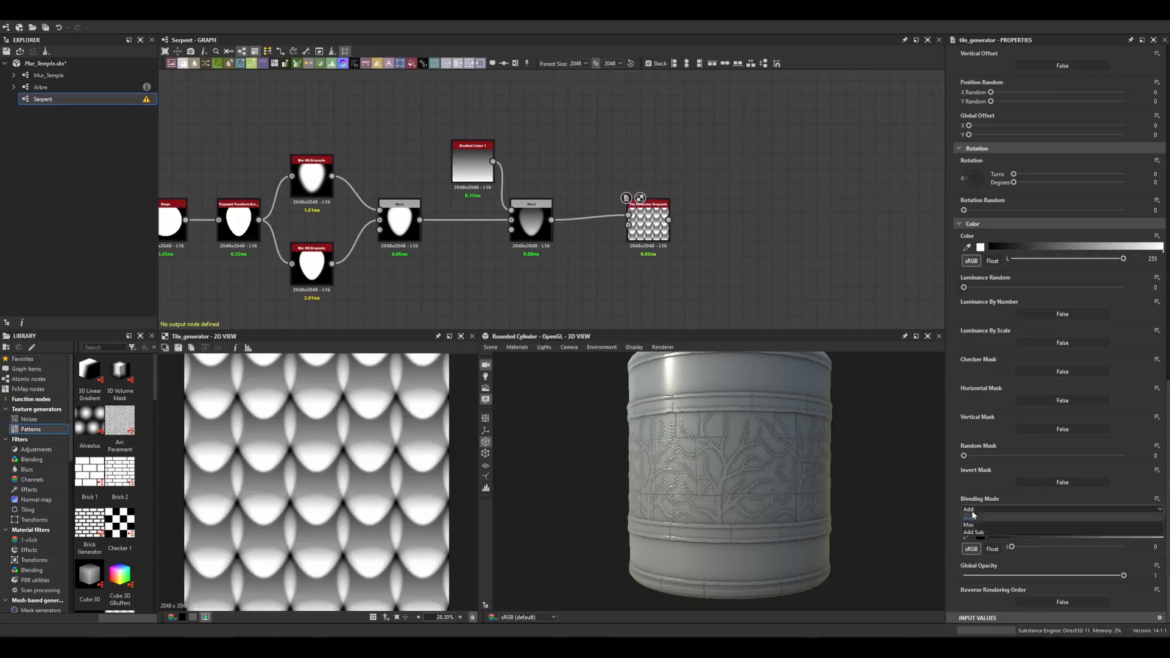
click(969, 523)
Set the tile generator's Offset to 0.5.
scroll(955, 460, up, 8)
scroll(955, 460, up, 2)
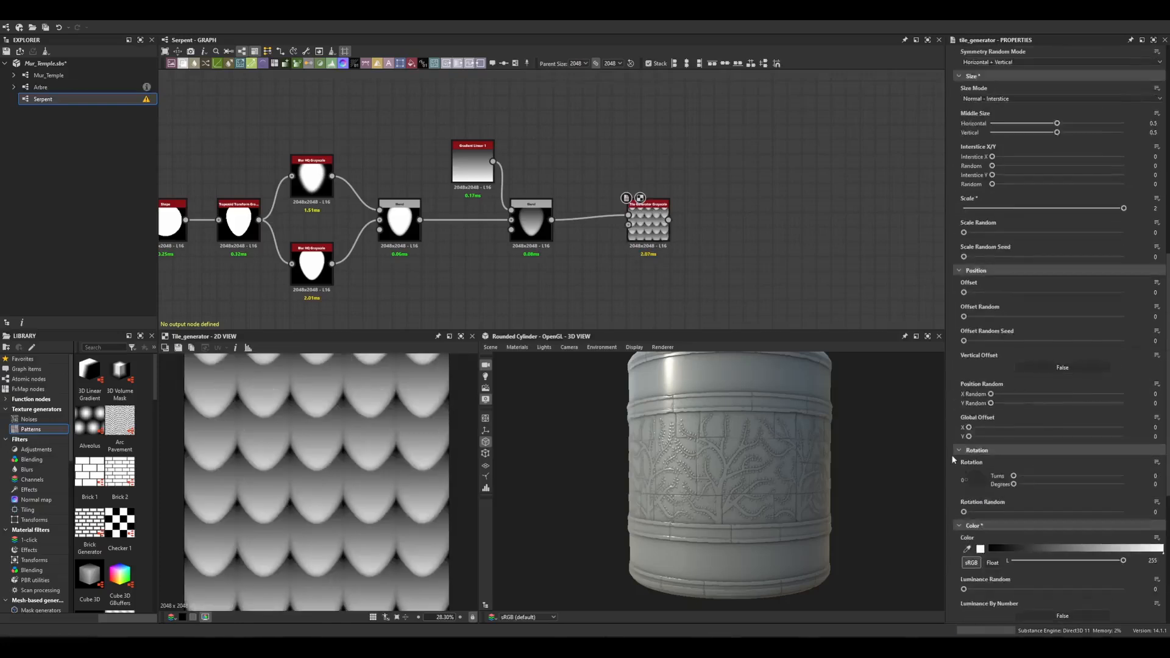
scroll(954, 459, up, 1)
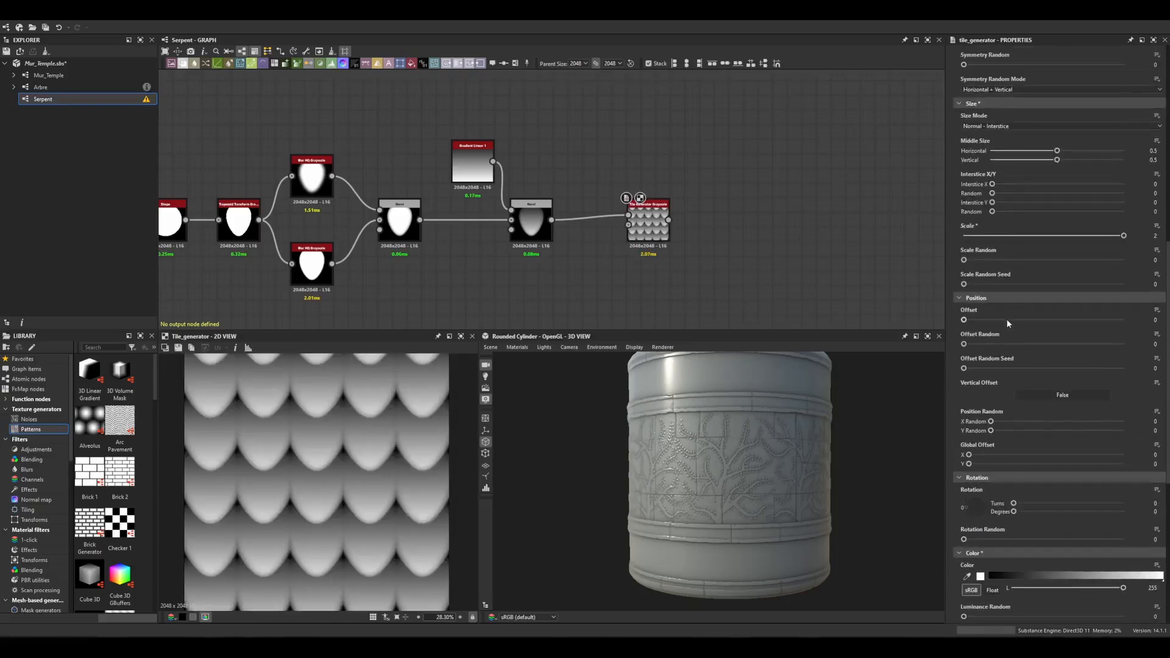
drag(1009, 323, 1047, 321)
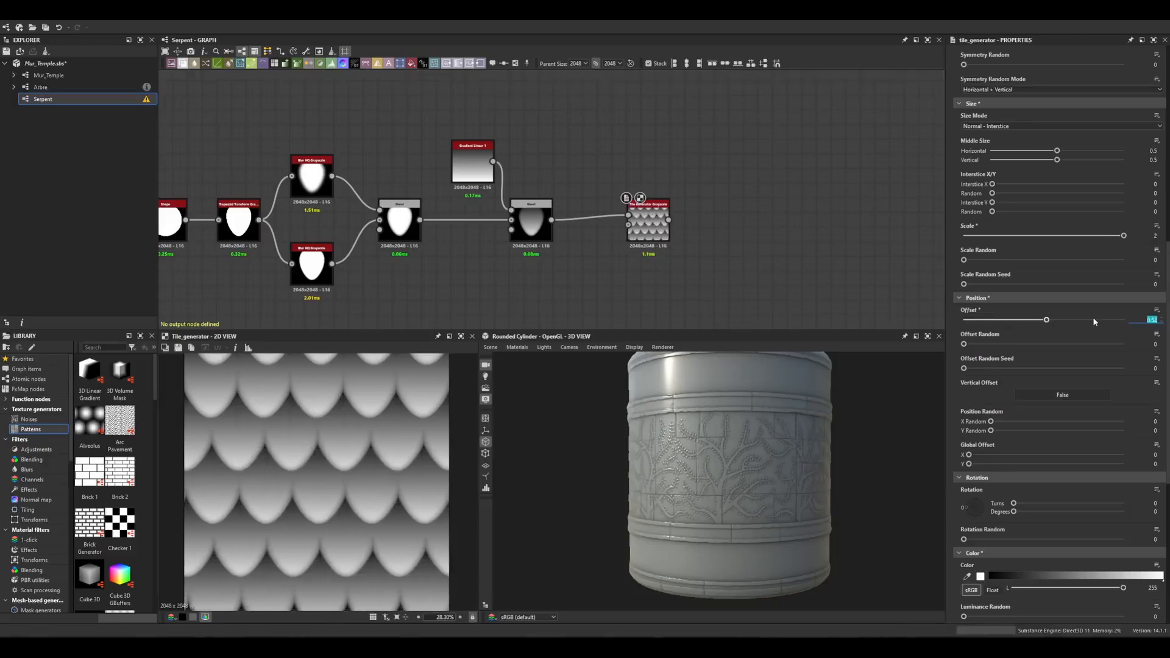
text(5)
key(Return)
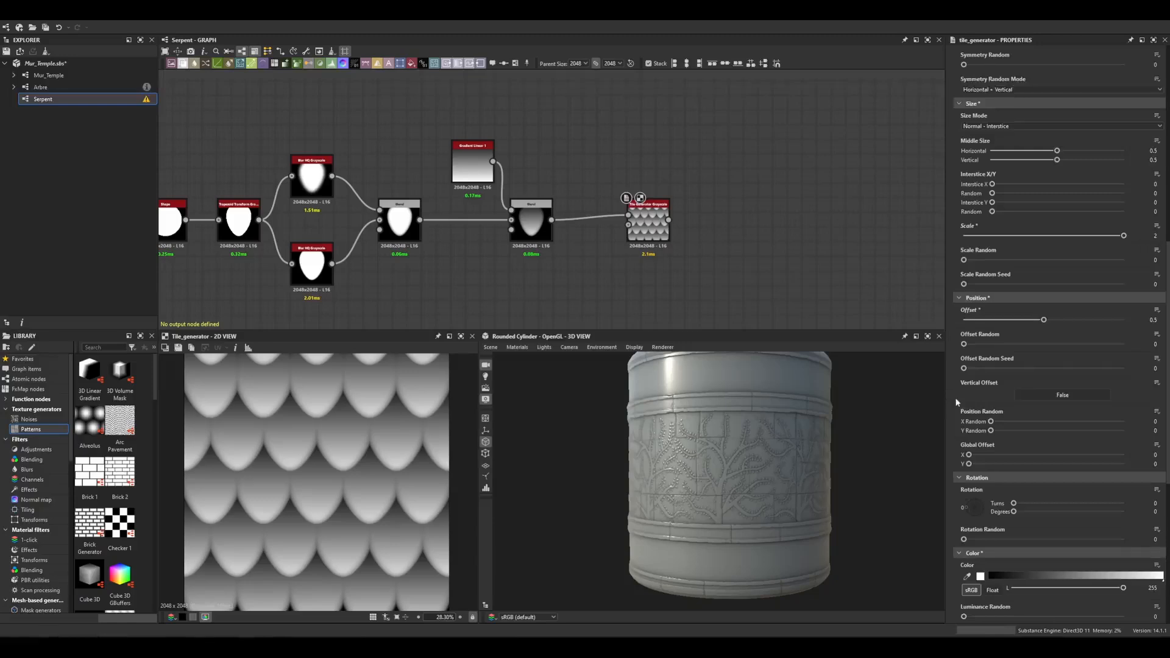
Set the tiles' Rotation to 90 degrees.
scroll(956, 402, down, 4)
drag(1029, 405, 1041, 402)
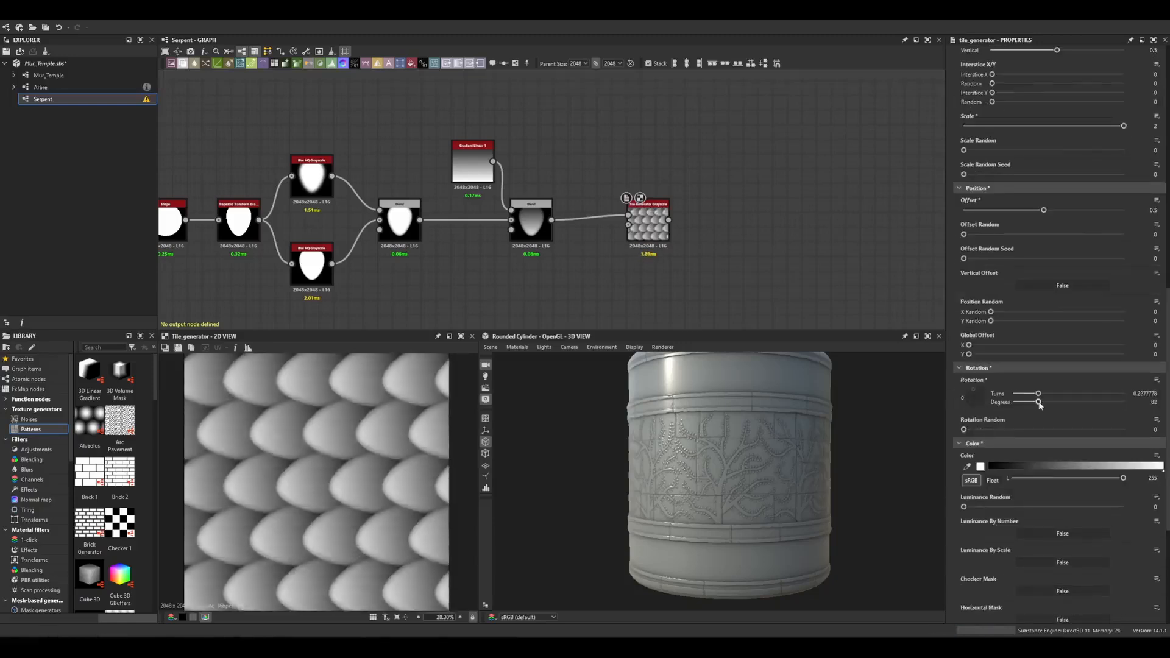
click(1151, 402)
text(90)
key(Return)
scroll(323, 468, down, 2)
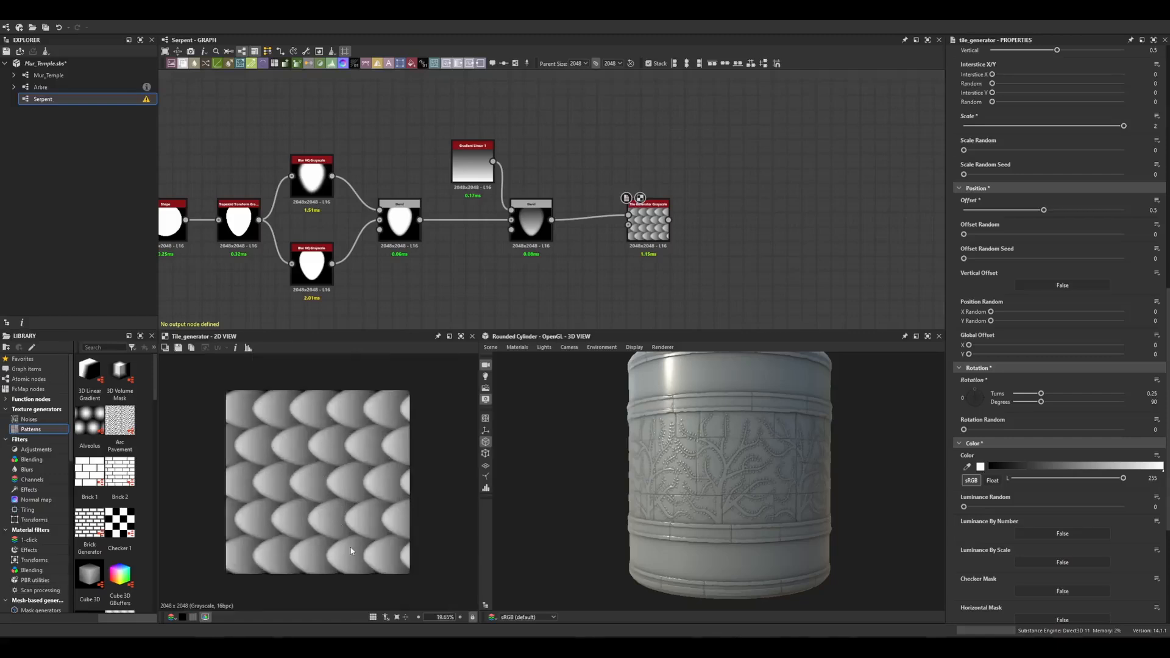
scroll(436, 262, down, 3)
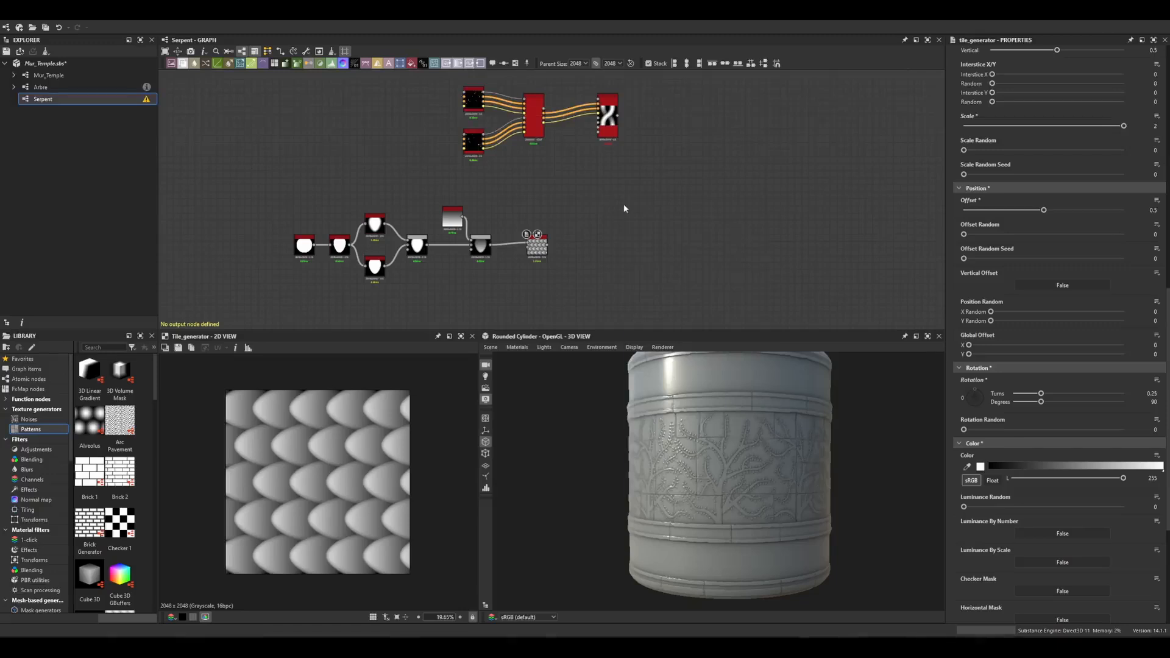
Add a Spline Mapper Grayscale node and connect the spline outputs into it.
key(space)
text(spline mapper)
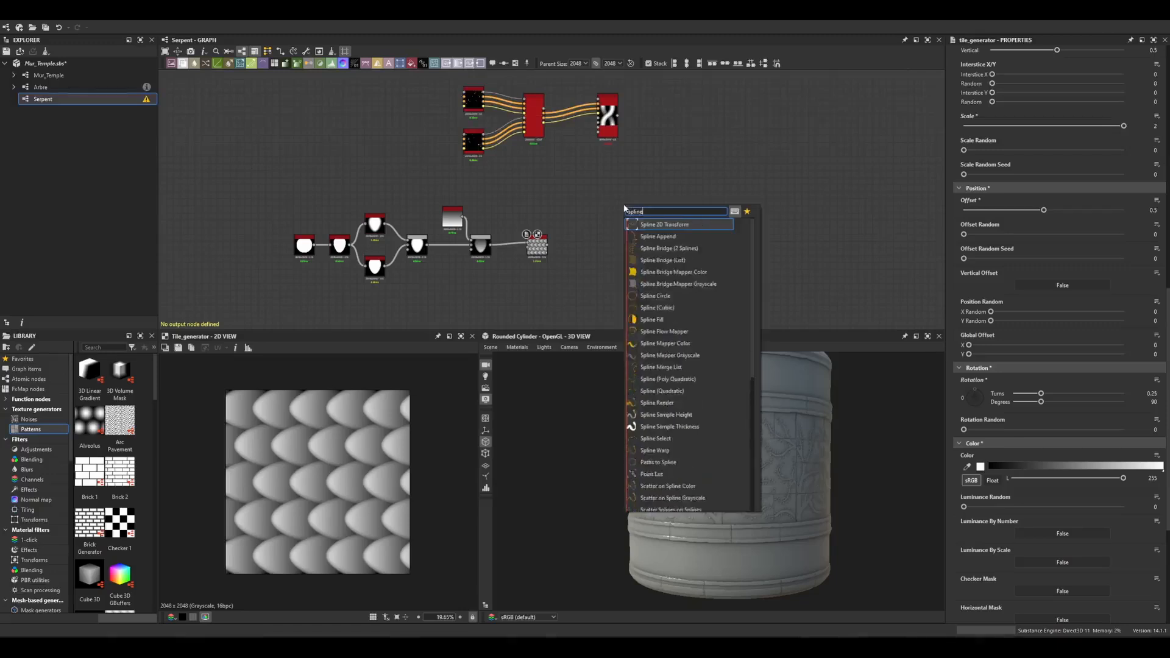
click(671, 236)
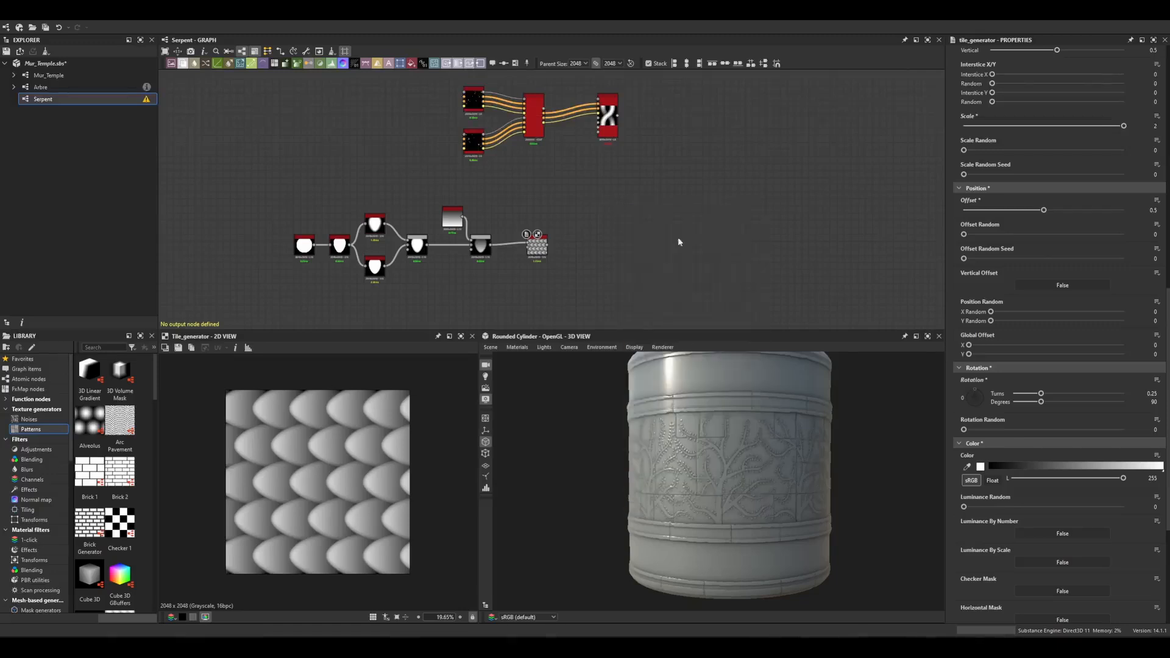
scroll(626, 192, up, 3)
drag(626, 192, 603, 177)
middle_drag(540, 161, 591, 207)
drag(535, 102, 636, 211)
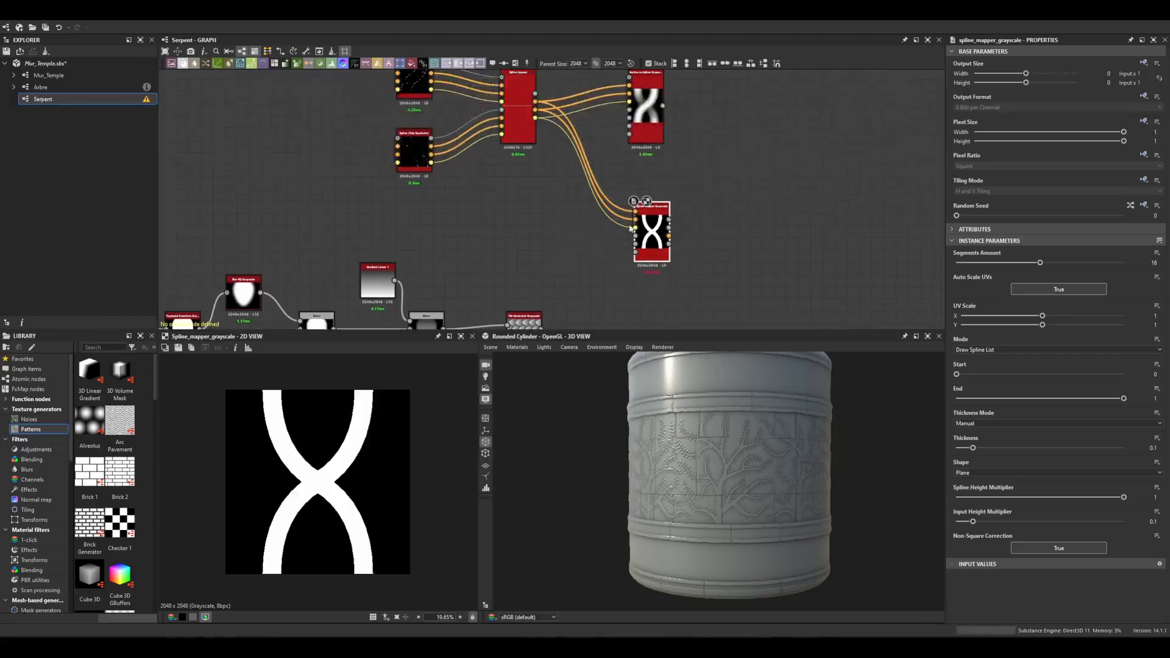
Connect the tile generator output into the spline mapper's pattern input.
middle_drag(617, 239, 630, 204)
drag(662, 196, 655, 209)
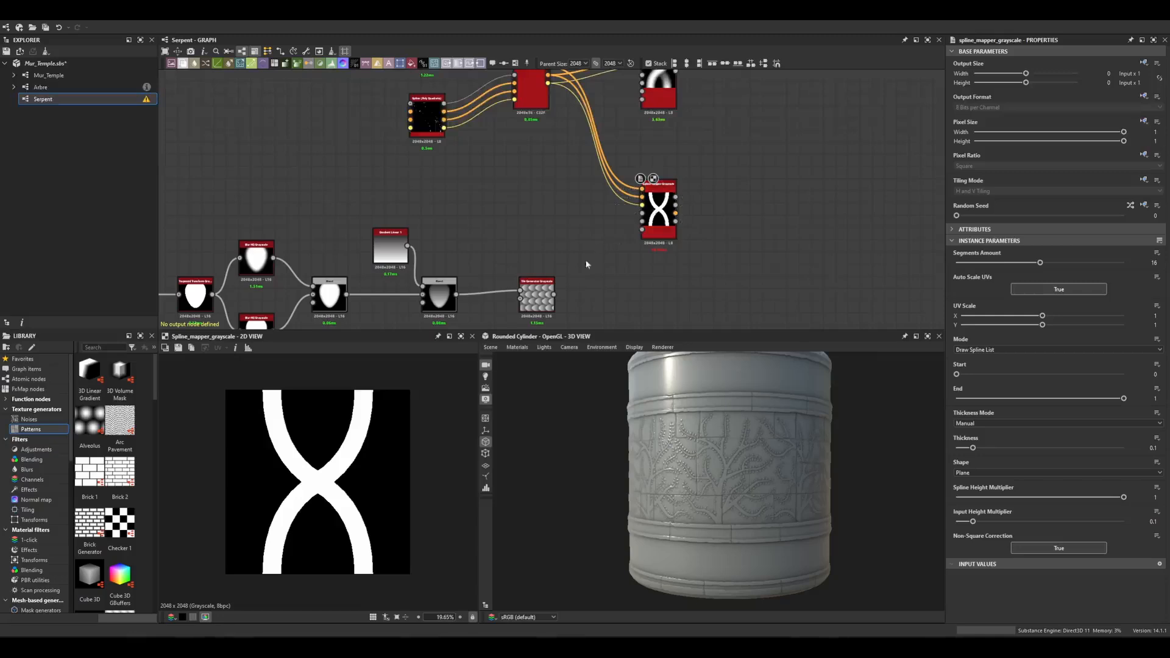
drag(554, 294, 642, 214)
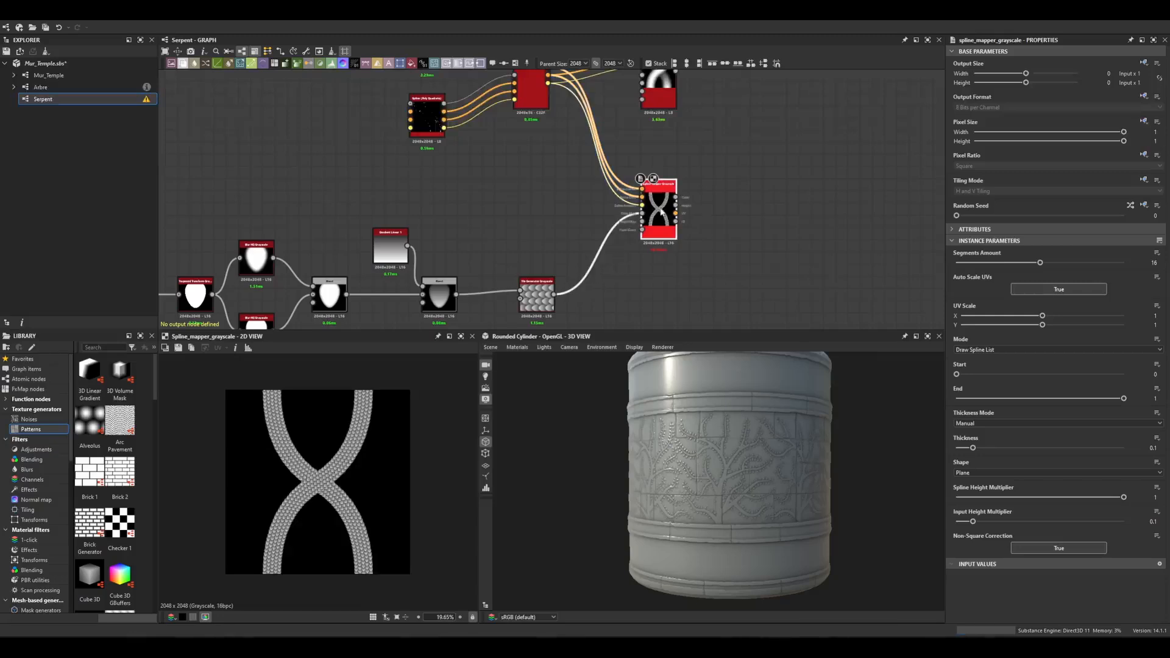
Set the spline mapper's Thickness Mode to From Spline.
scroll(336, 475, up, 5)
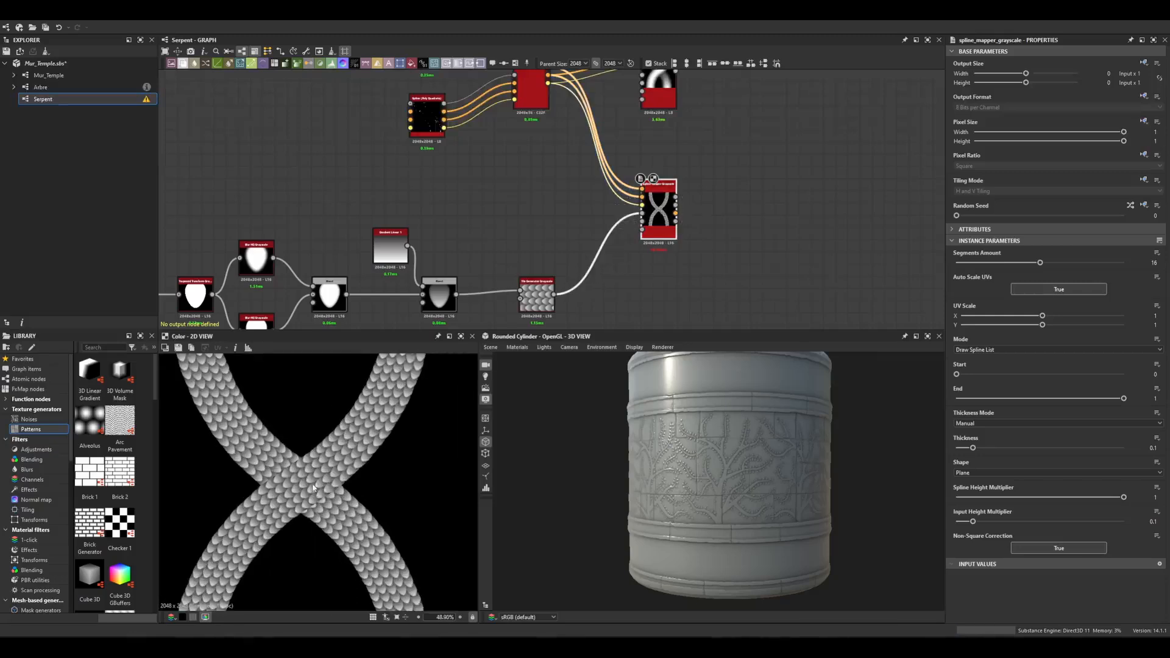
scroll(314, 488, down, 3)
middle_drag(326, 501, 311, 476)
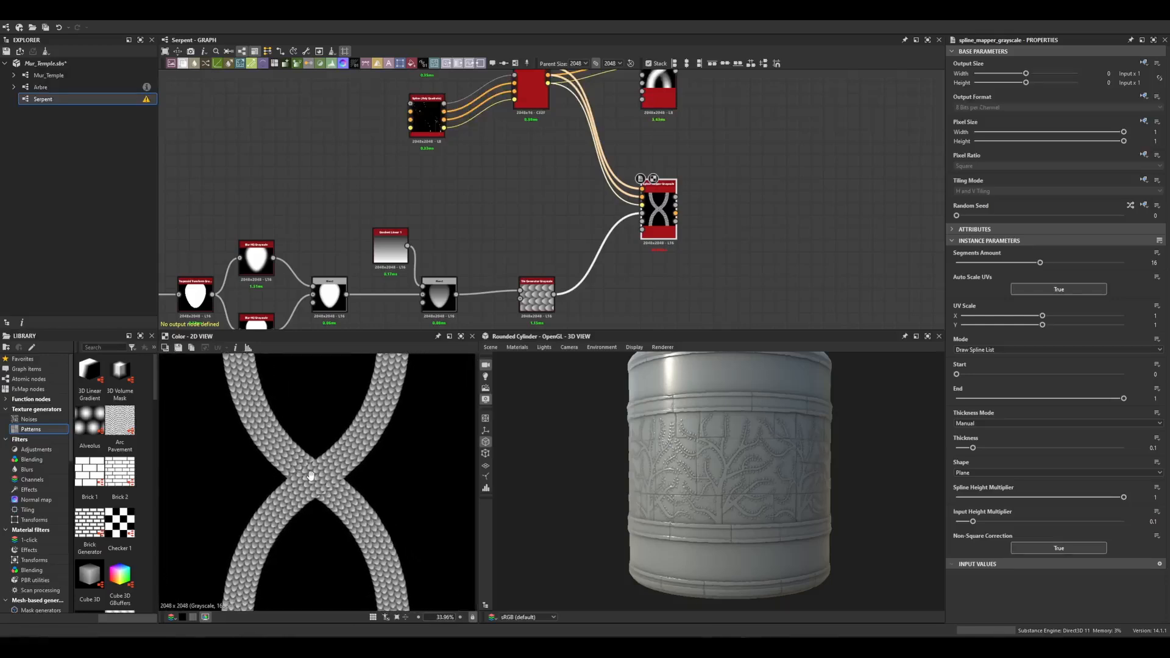
click(975, 423)
click(966, 440)
key(f)
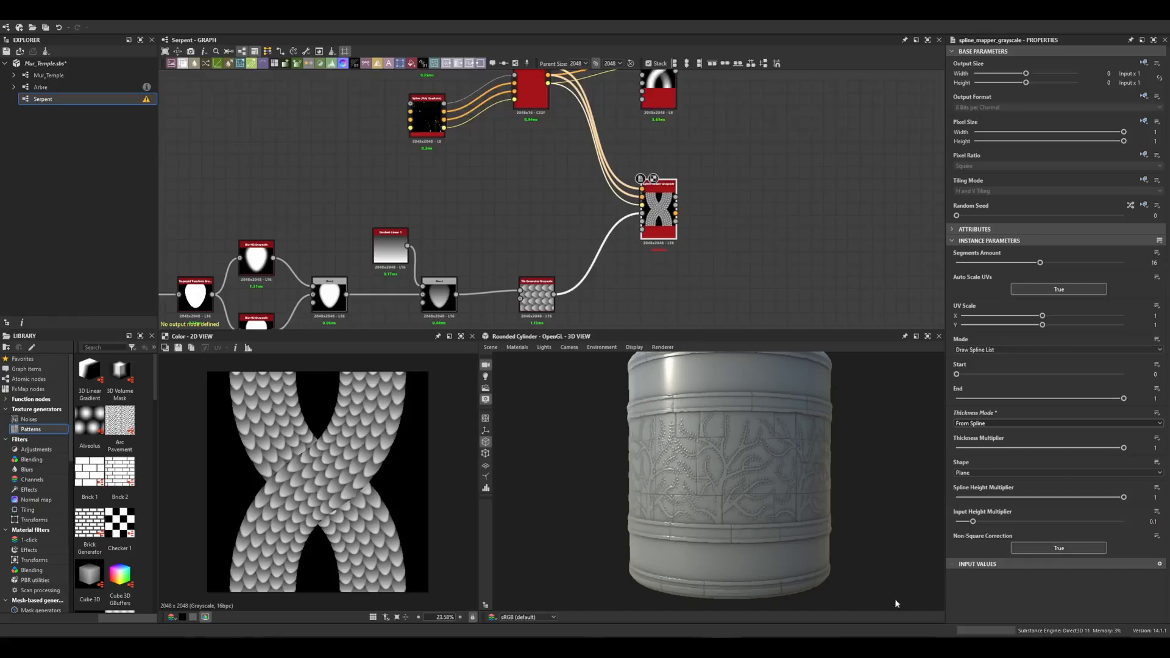
Set the spline mapper's Shape to Cylinder and its UV Scale Y to 2.
click(1006, 474)
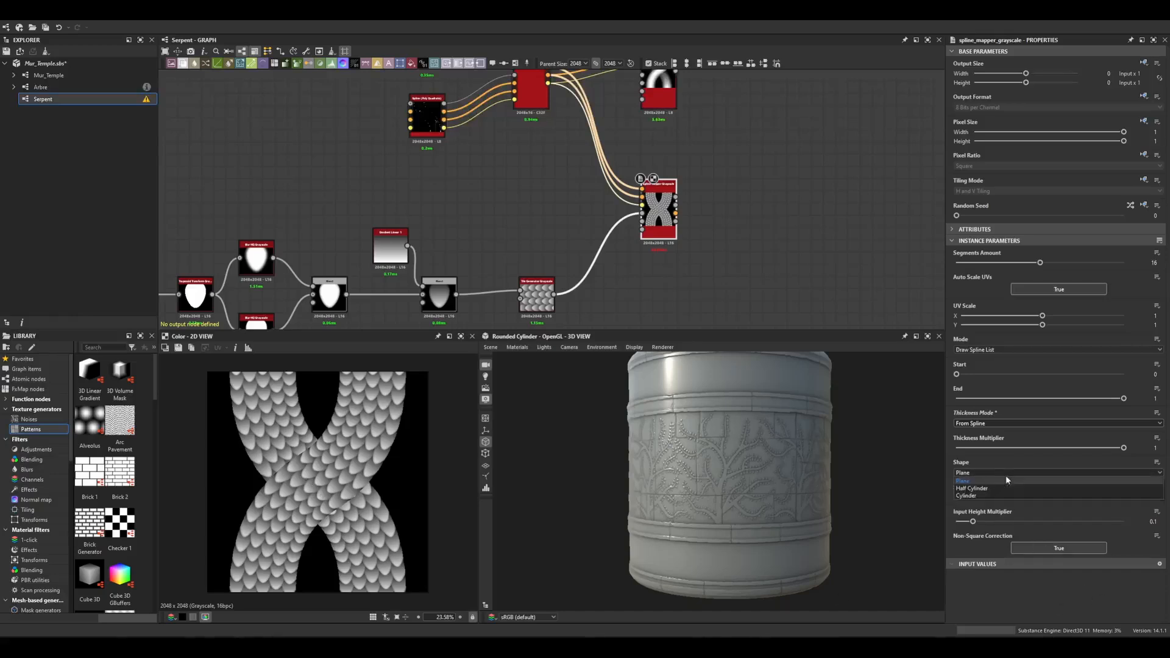
click(974, 496)
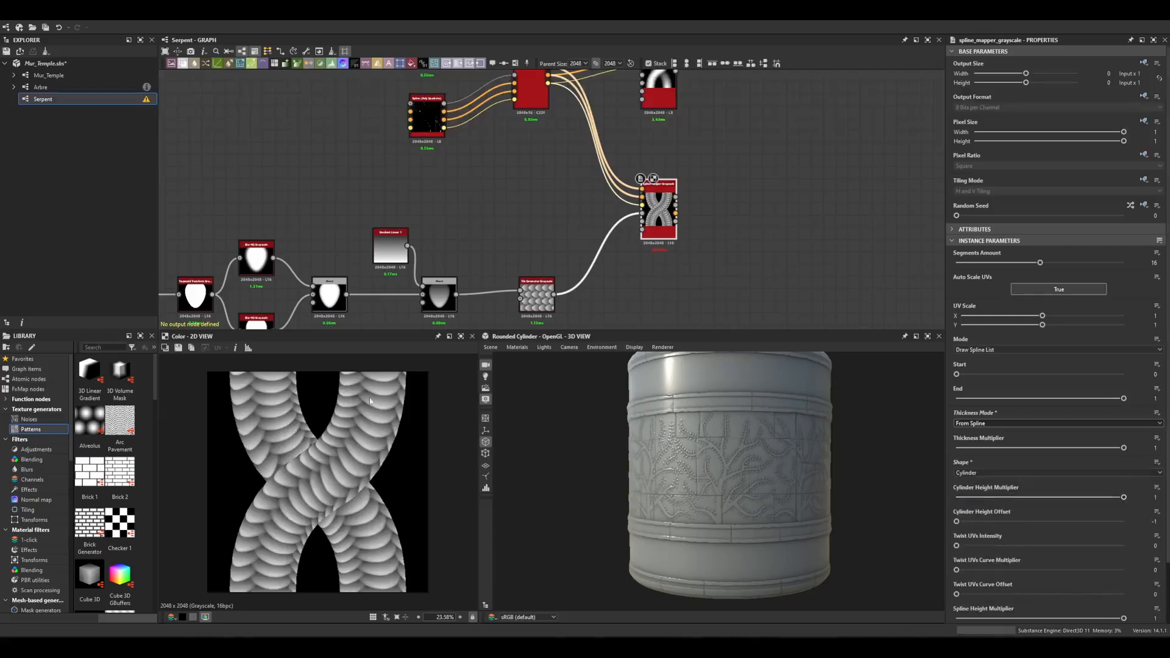
drag(1043, 325, 1132, 327)
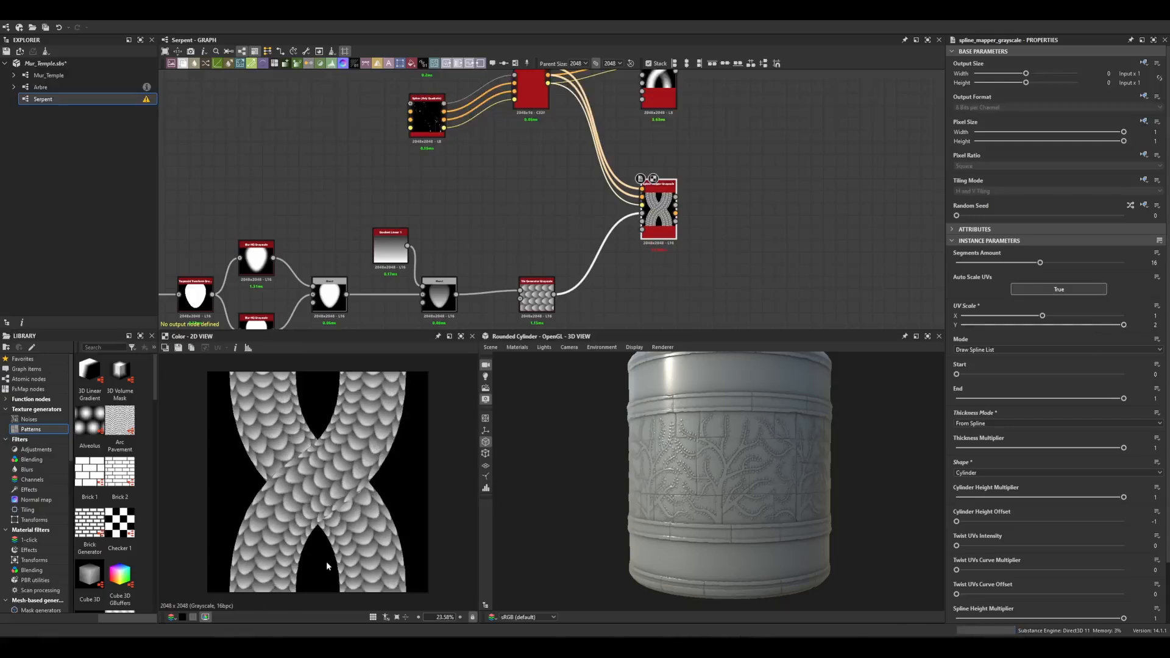
scroll(325, 552, down, 2)
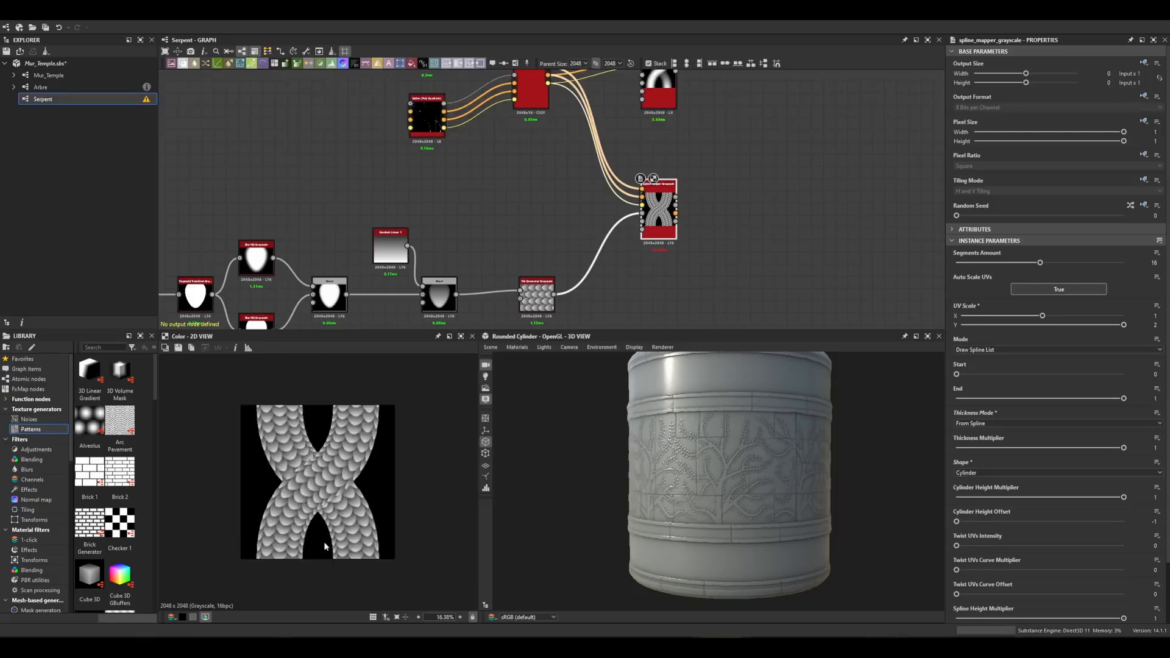
Add a Blend node and connect the spline render output and the spline mapper output into it.
middle_drag(842, 189, 719, 251)
click(631, 201)
key(space)
text(bl)
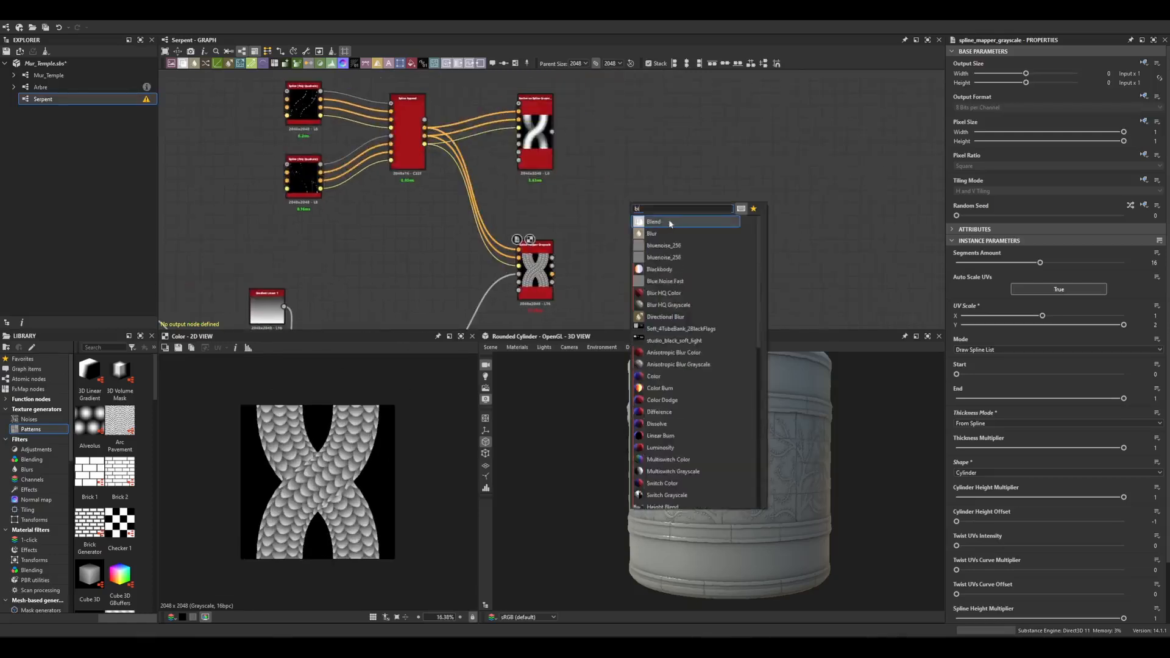
click(670, 223)
scroll(548, 262, up, 2)
drag(549, 255, 641, 167)
middle_drag(669, 172, 680, 217)
drag(652, 201, 561, 119)
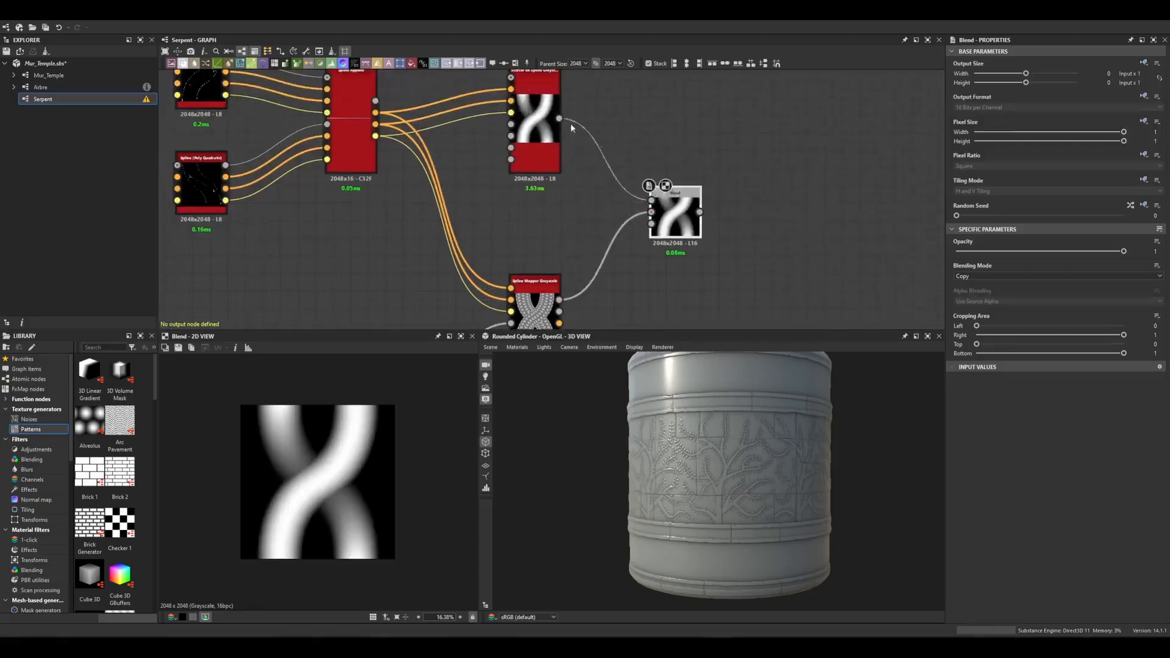
Set the Blend node's Blending Mode to Multiply.
click(976, 276)
click(975, 305)
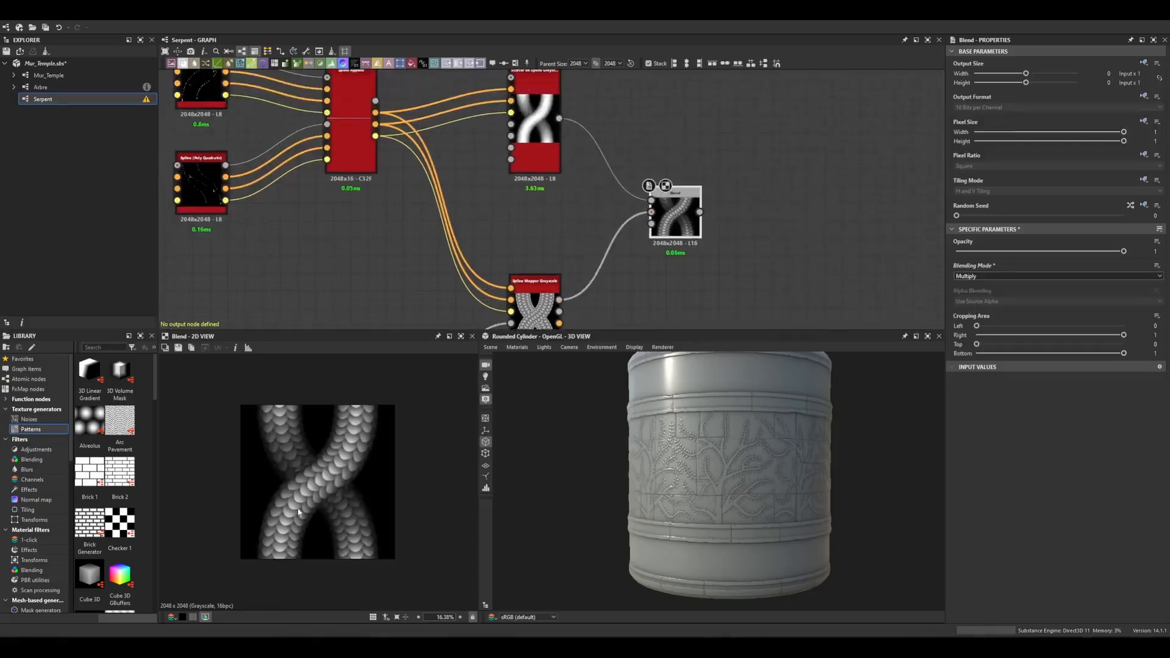
scroll(321, 523, down, 1)
middle_drag(679, 222, 584, 199)
drag(584, 199, 584, 216)
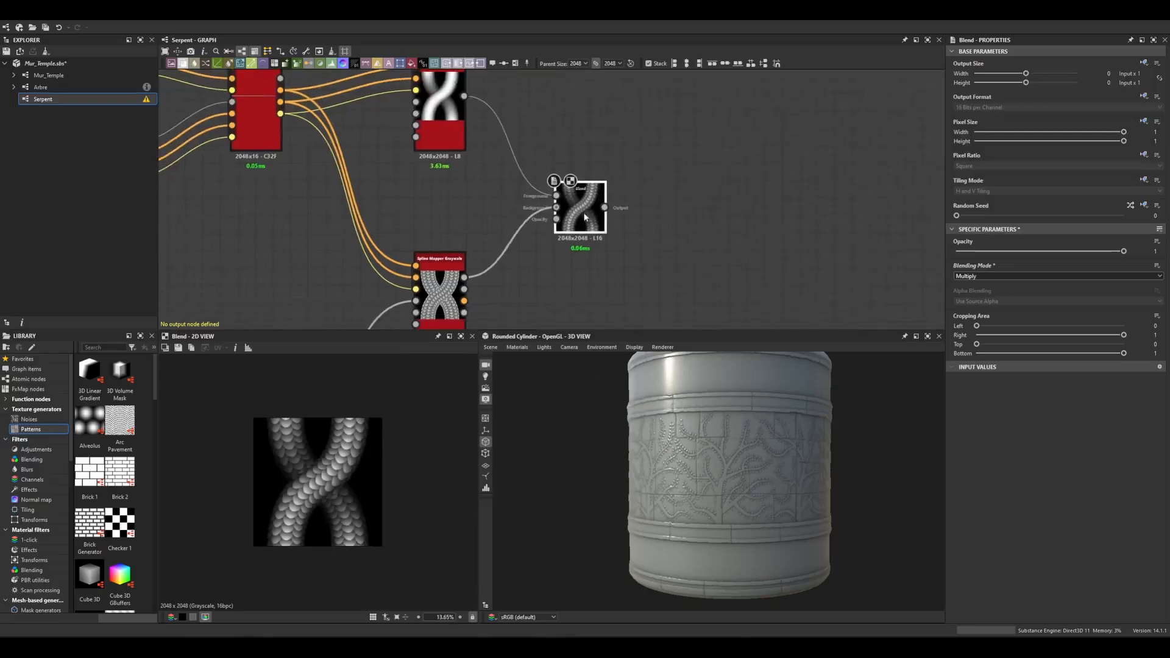
Add an Auto Levels node after the Blend node and check the result tiled in the 2D view.
key(space)
text(auto)
key(Return)
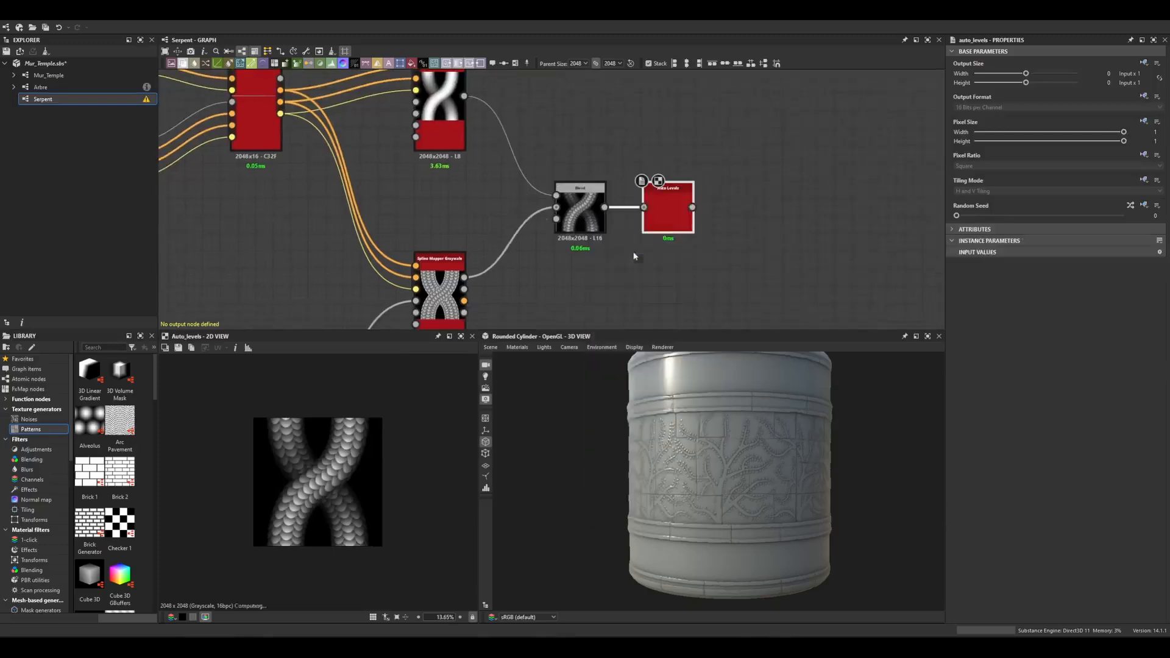
scroll(714, 219, down, 3)
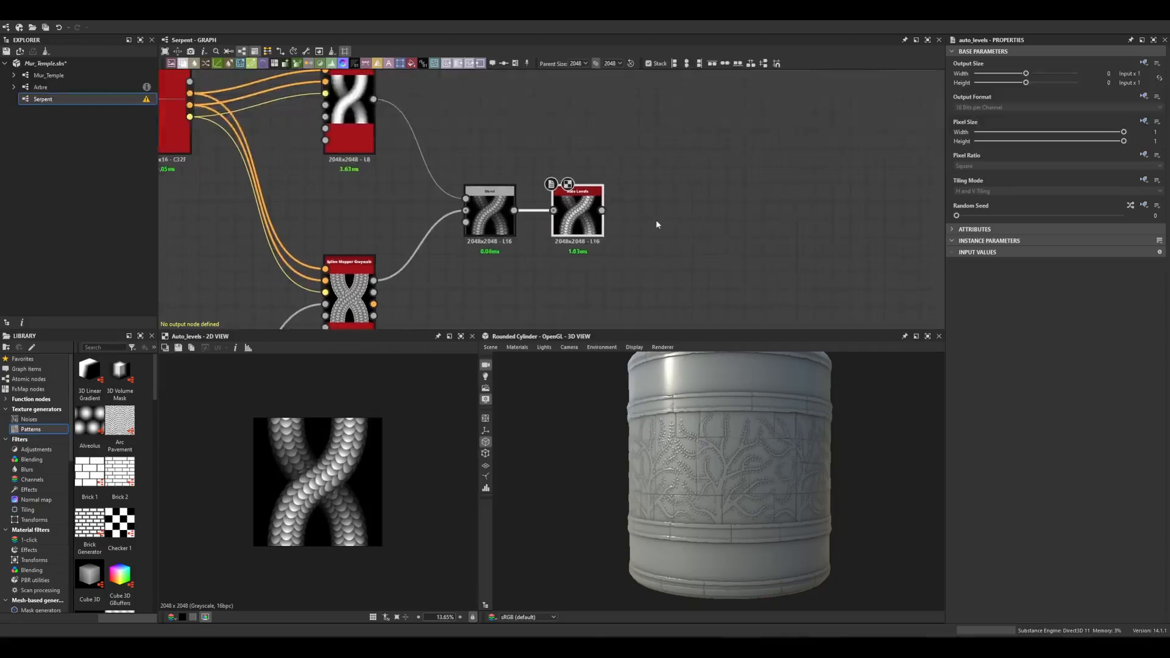
key(space)
scroll(431, 503, down, 11)
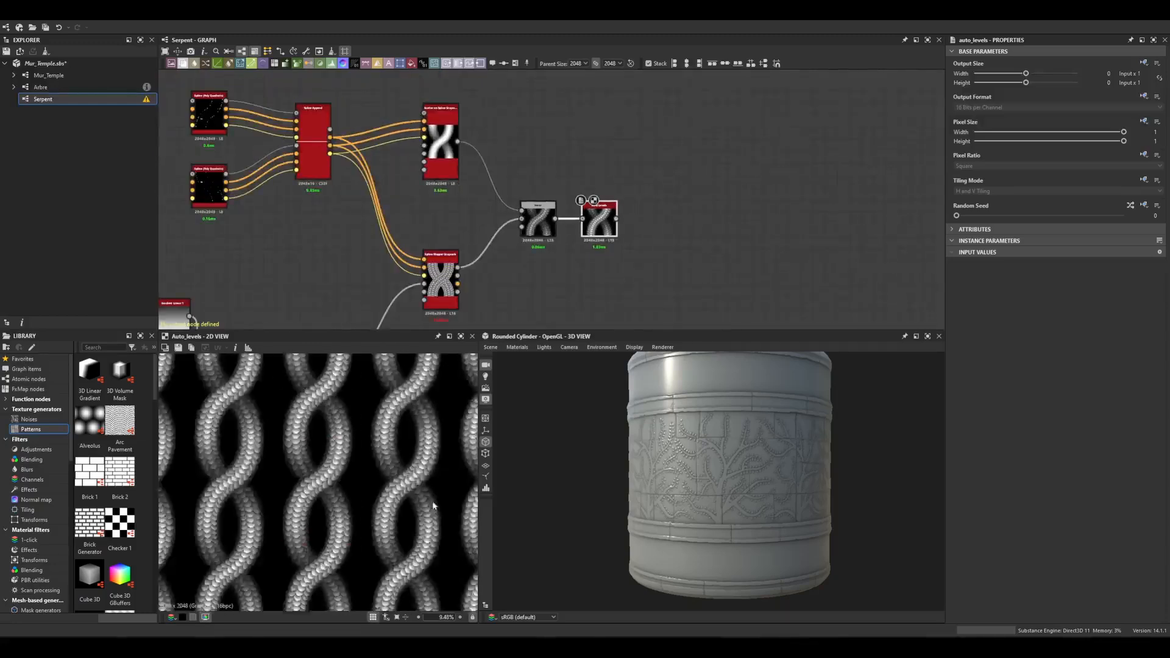
scroll(414, 505, up, 12)
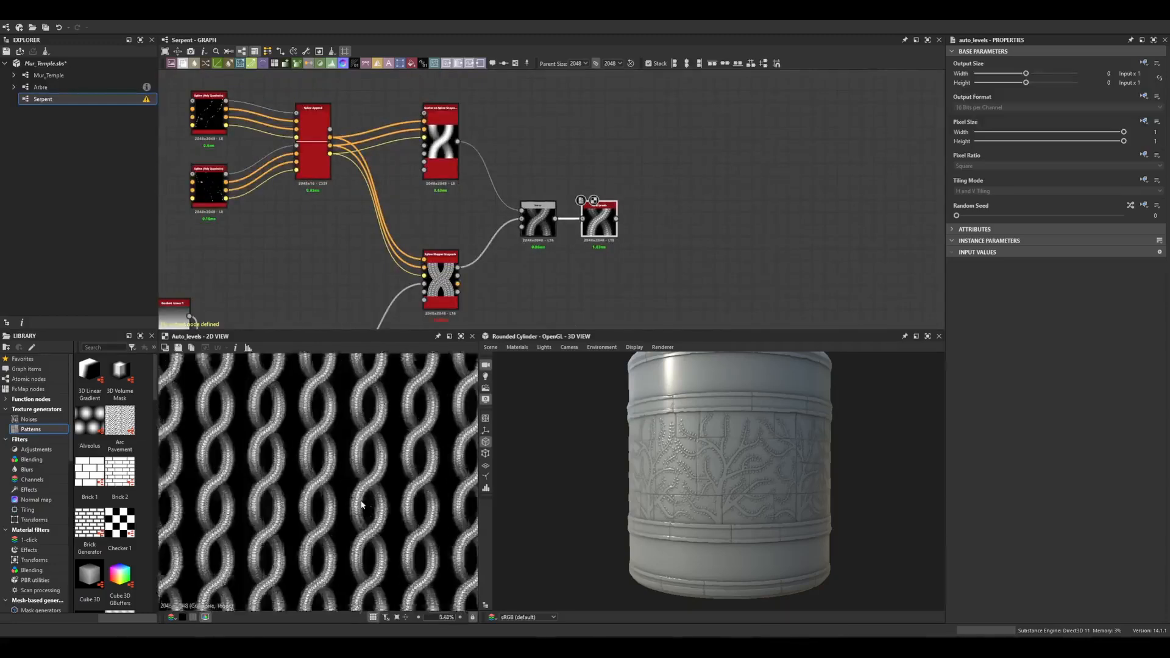
scroll(388, 490, down, 1)
key(space)
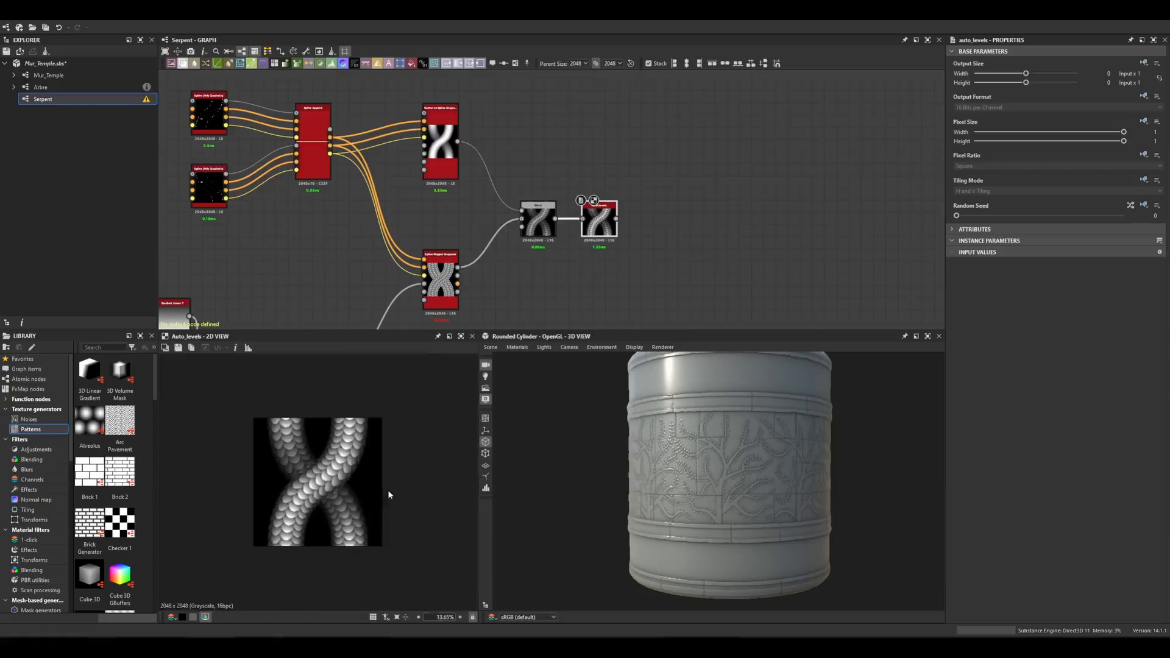
mouse_move(601, 217)
mouse_down()
mouse_move(673, 217)
mouse_move(608, 224)
mouse_up()
scroll(611, 208, up, 3)
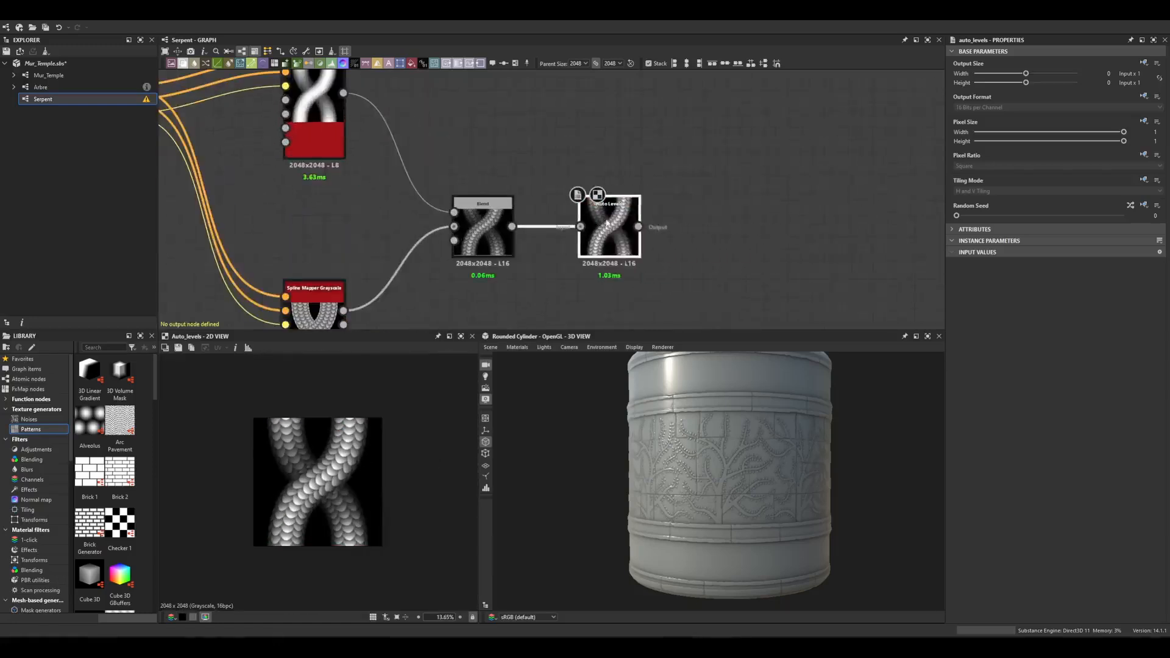
Add a Transformation 2D node after Auto Levels and rotate the pattern 90 degrees so it runs horizontally.
key(space)
text(tra)
key(Return)
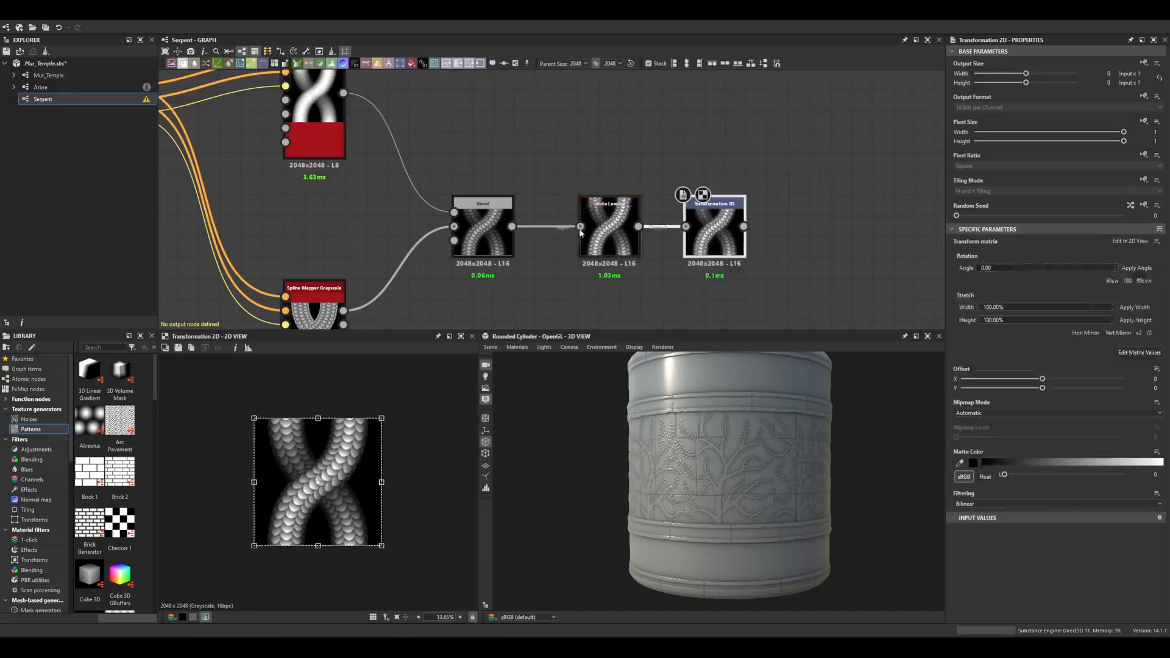
drag(404, 418, 406, 541)
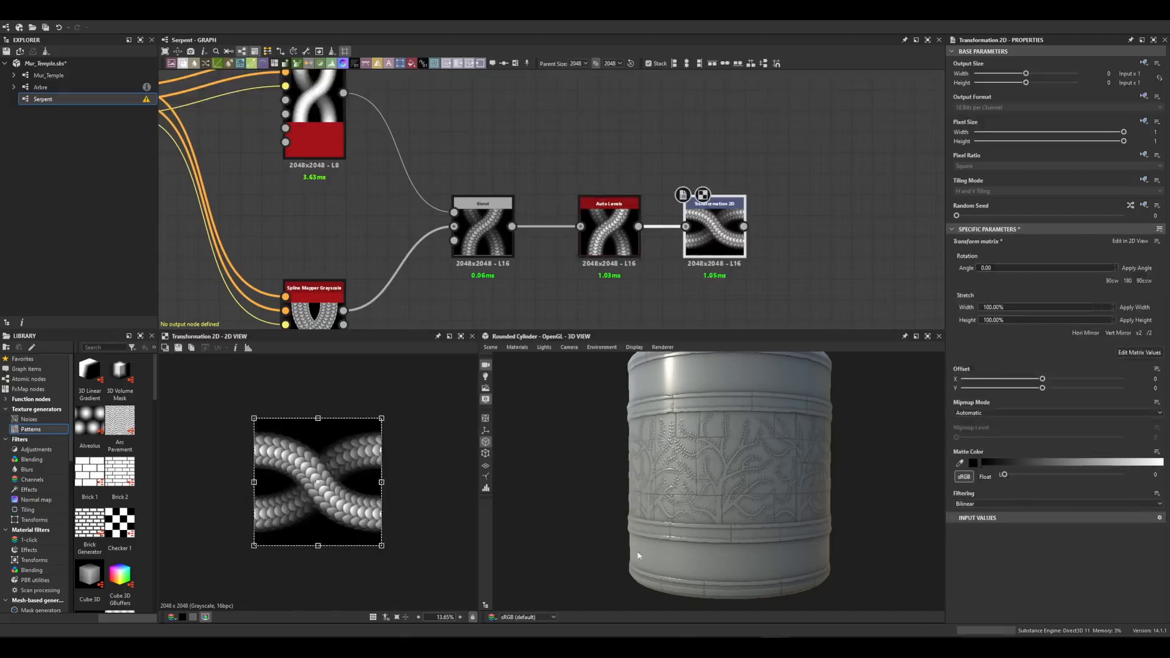
middle_drag(831, 227, 699, 212)
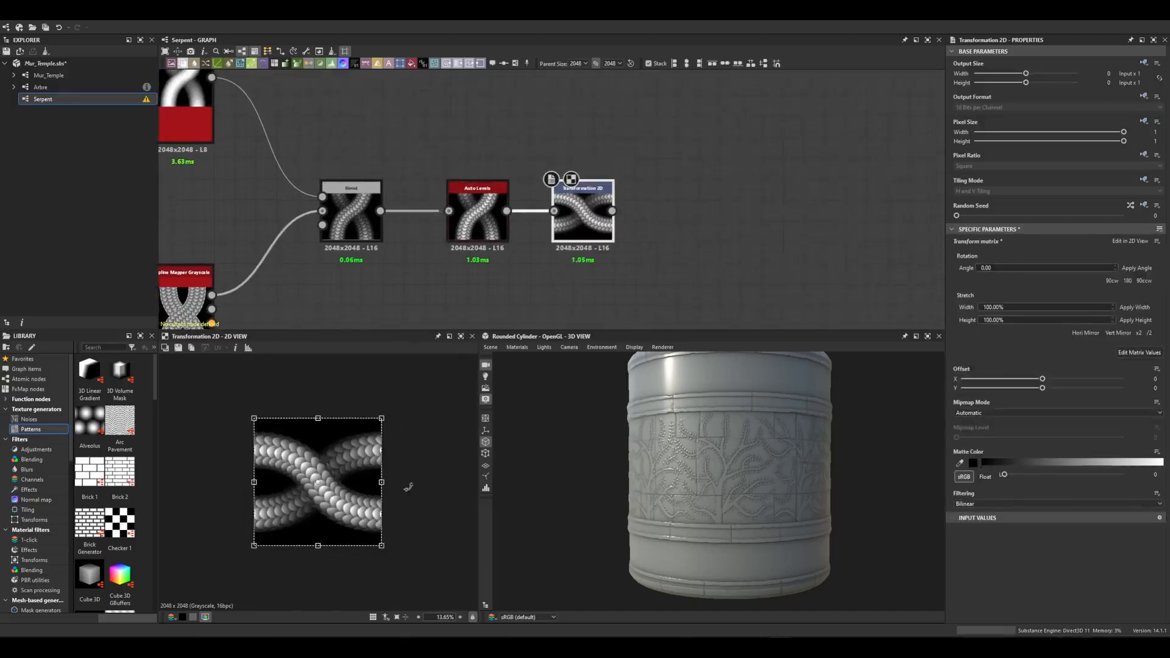
key(space)
scroll(430, 503, down, 4)
scroll(430, 506, up, 6)
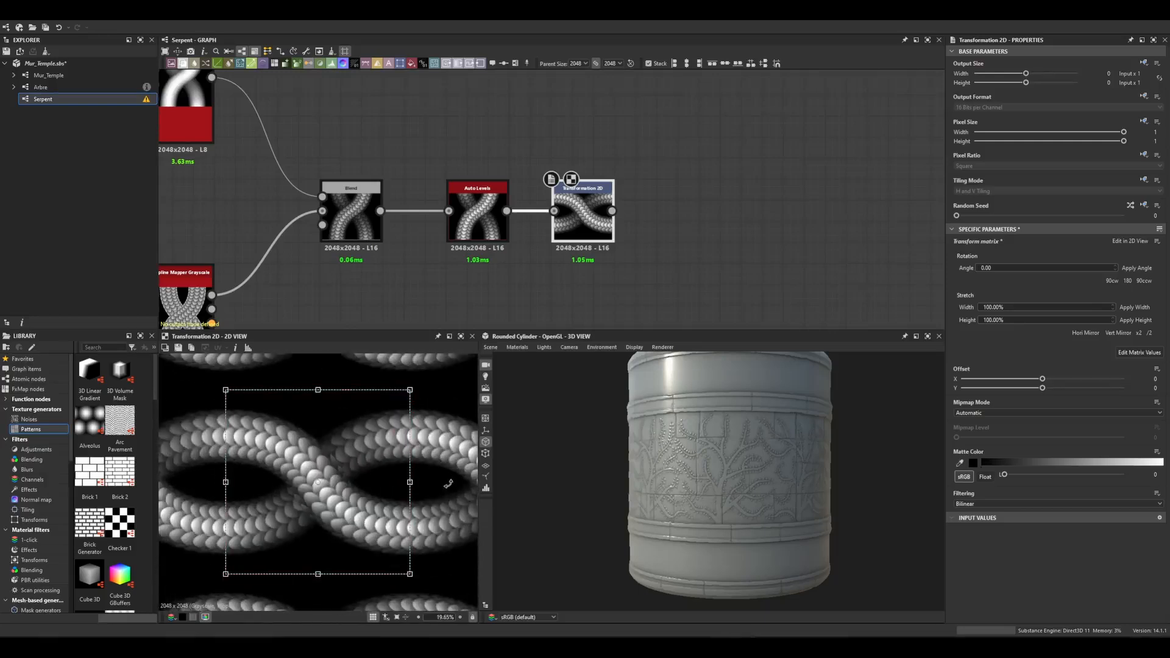
Add an Output node after the Transformation 2D node.
key(space)
key(space)
text(out)
key(Return)
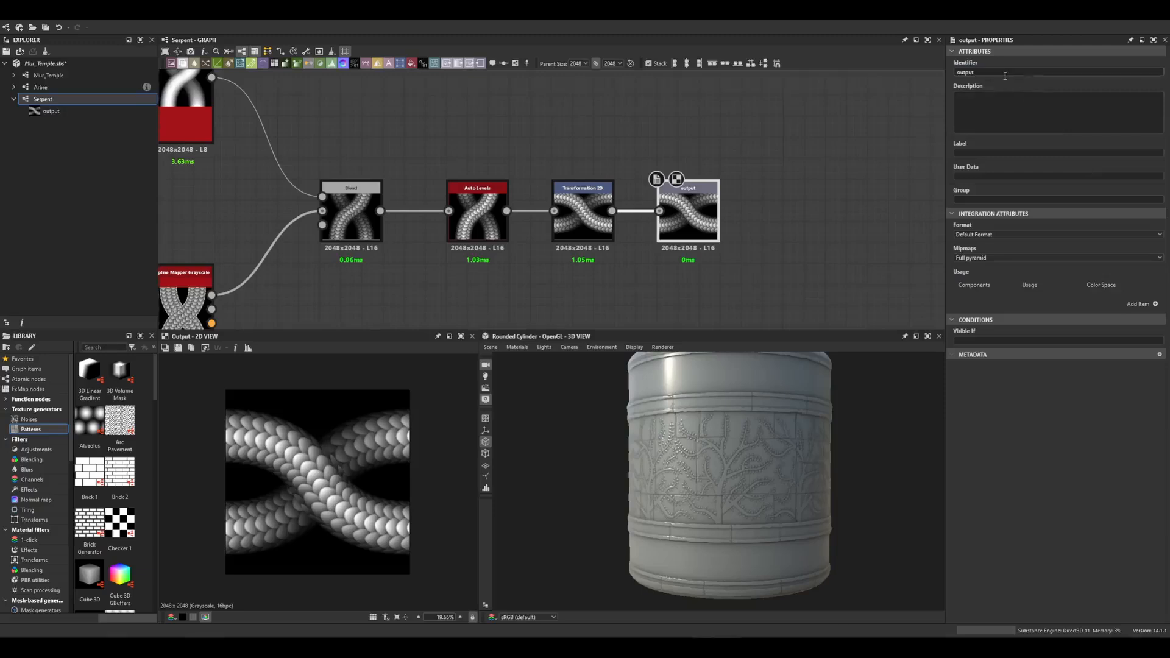
Set the Output node's identifier and label to msk.
text(msk)
key(Tab)
key(Tab)
text(msk)
click(822, 184)
middle_drag(775, 231, 729, 211)
scroll(713, 218, down, 1)
scroll(707, 221, down, 4)
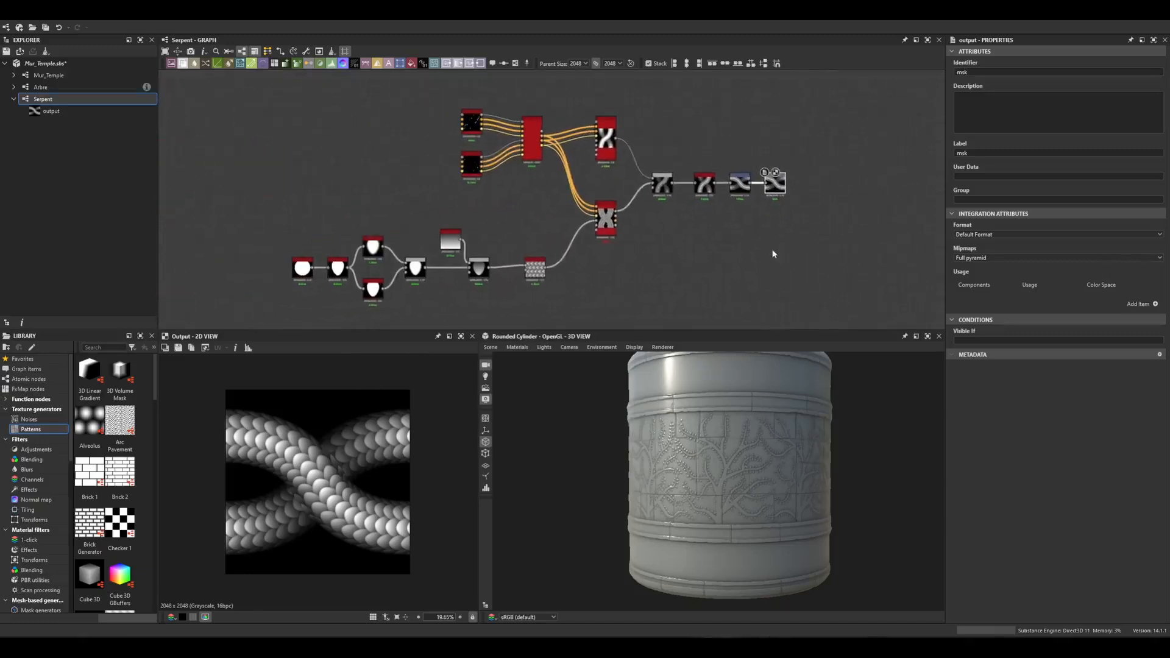